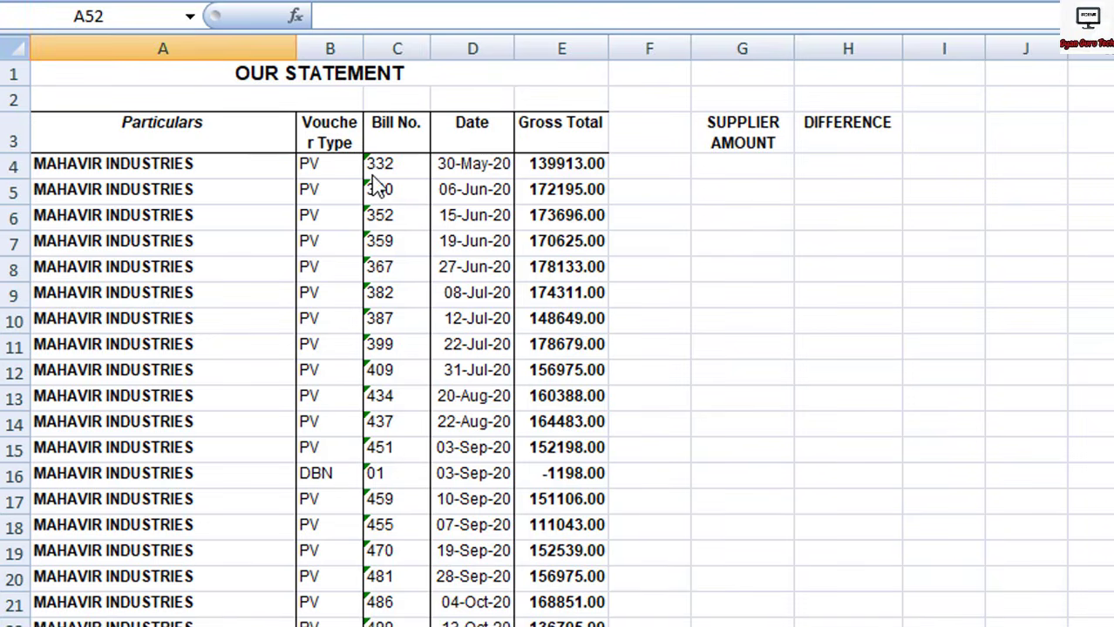
# Review the bill entries and the grand total in our statement and in the supplier statement.
pyautogui.click(410, 184)
pyautogui.click(533, 185)
pyautogui.scroll(-4, 602, 257)
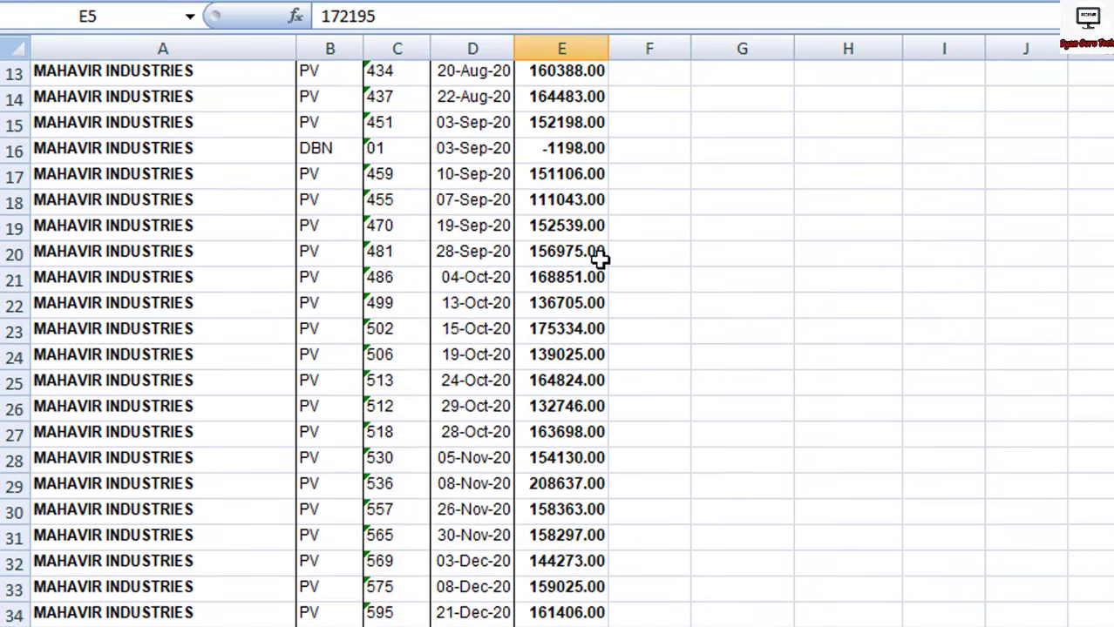
pyautogui.scroll(-9, 601, 257)
pyautogui.scroll(2, 580, 366)
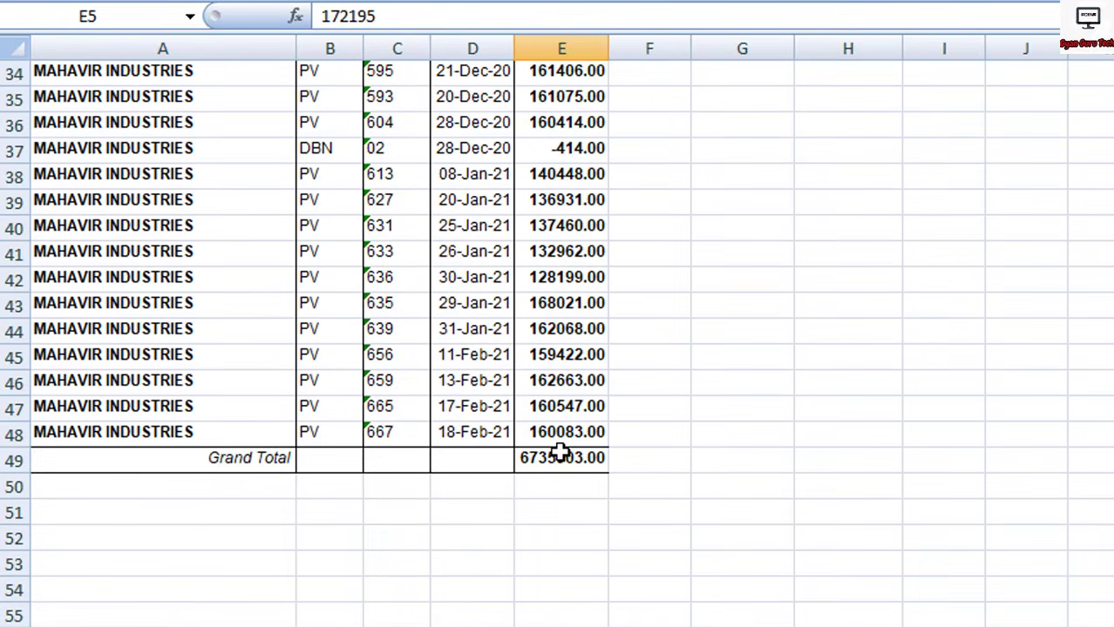
pyautogui.click(559, 454)
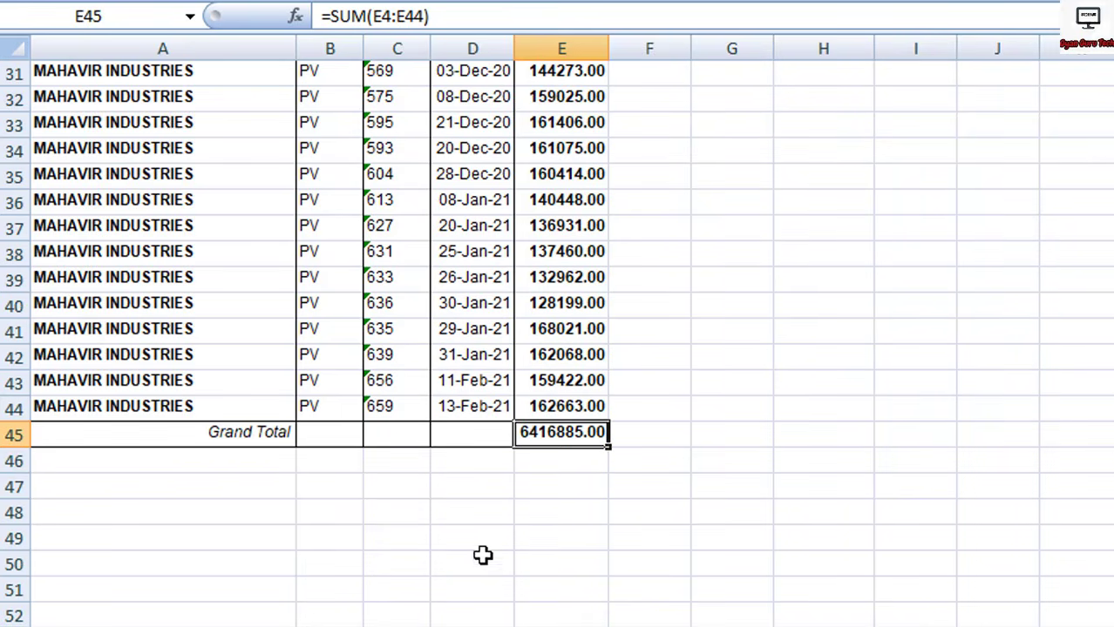
pyautogui.scroll(10, 467, 395)
pyautogui.scroll(-6, 467, 390)
pyautogui.scroll(-4, 467, 392)
# Examine the reconciliation sheet's balance as per our statement, balance as per supplier and difference formula.
pyautogui.hotkey('ctrl', 'pagedown')
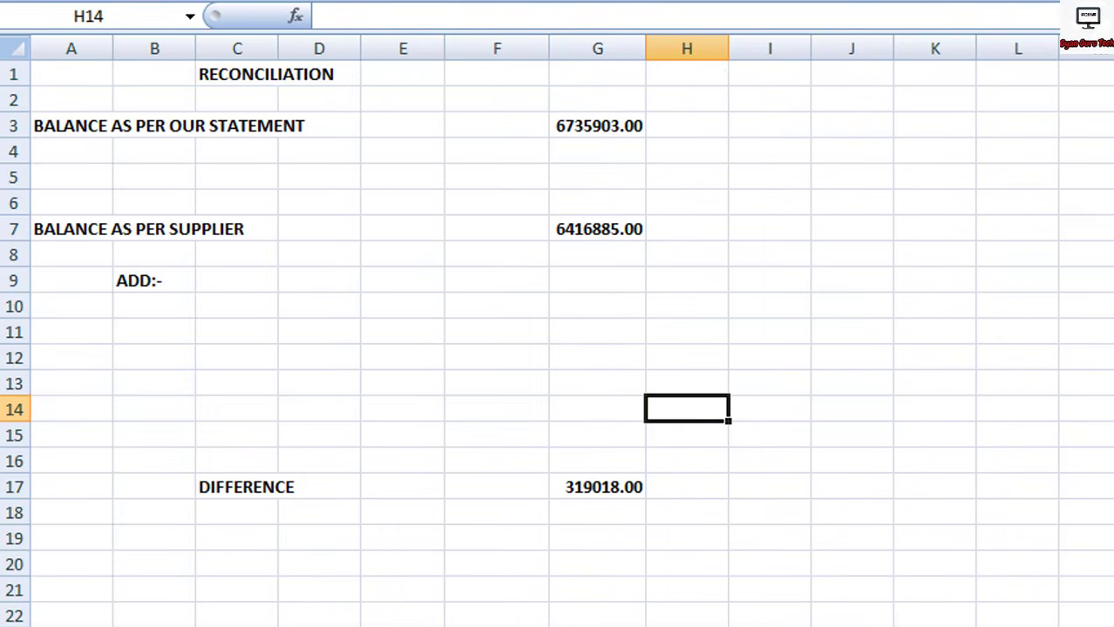
pyautogui.click(169, 129)
pyautogui.click(578, 125)
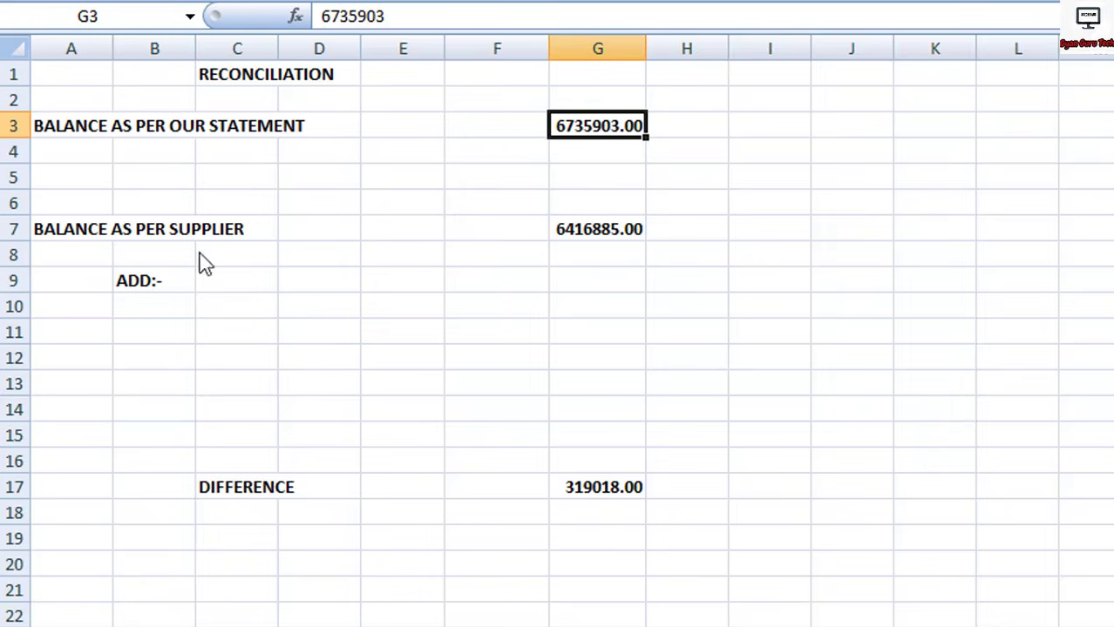
pyautogui.click(148, 233)
pyautogui.click(575, 233)
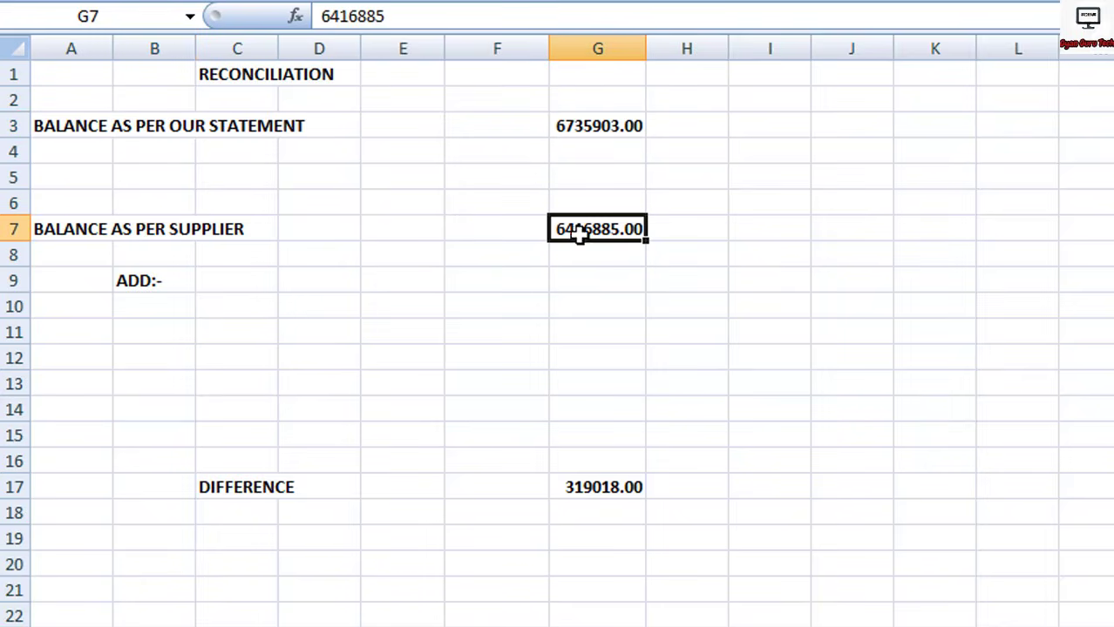
pyautogui.click(605, 488)
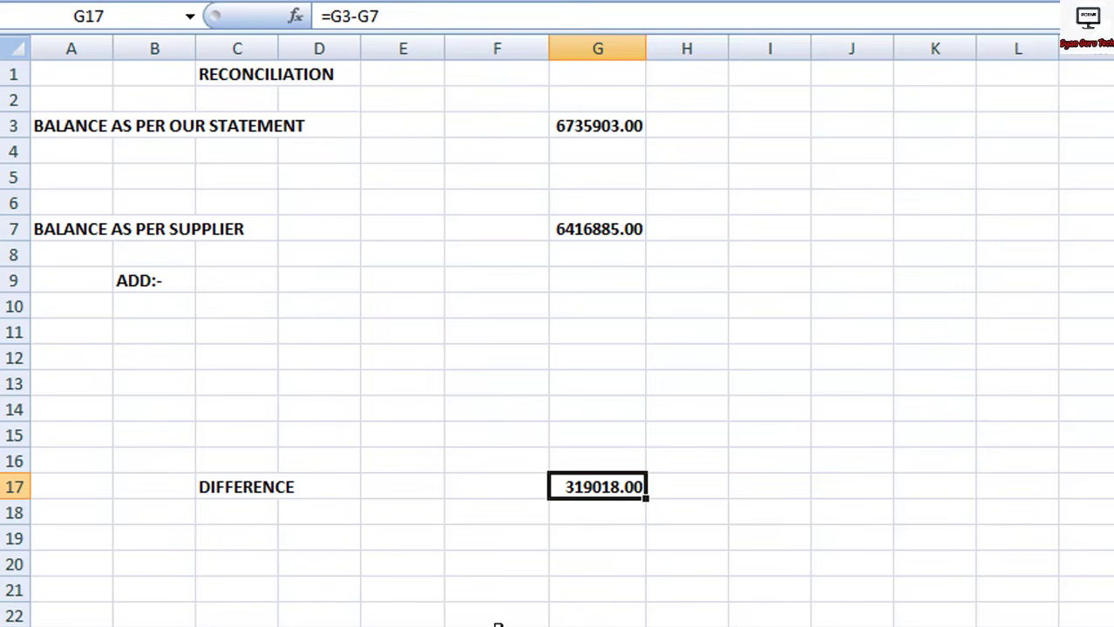
# Return to the supplier statement and examine its empty OUR AMOUNT and DIFFERENCE columns.
pyautogui.hotkey('ctrl', 'pageup')
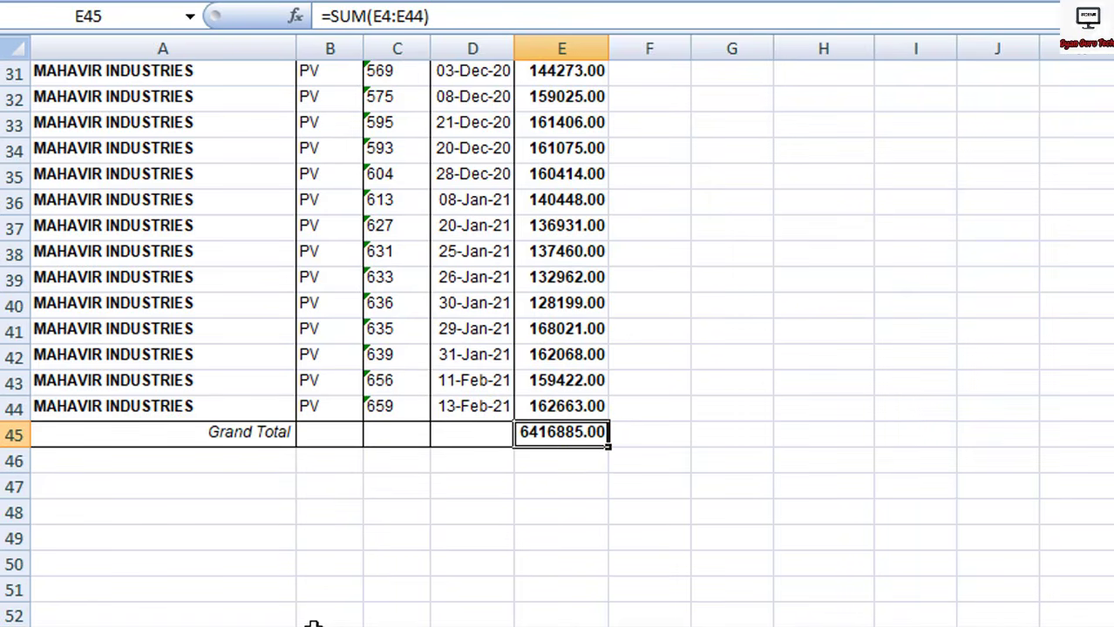
pyautogui.scroll(10, 313, 624)
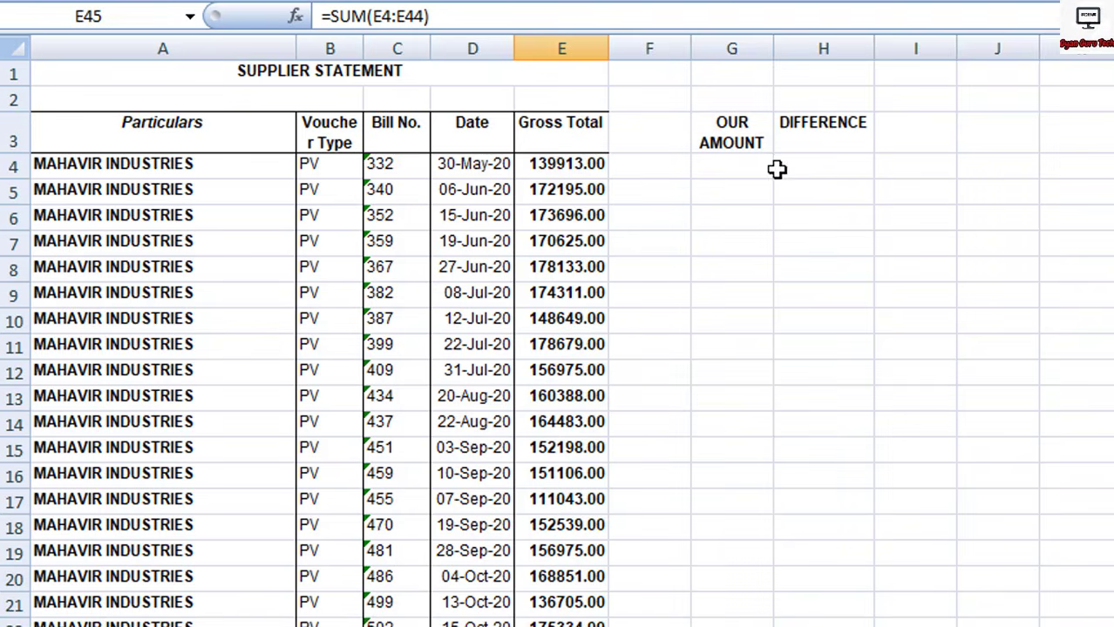
pyautogui.click(738, 132)
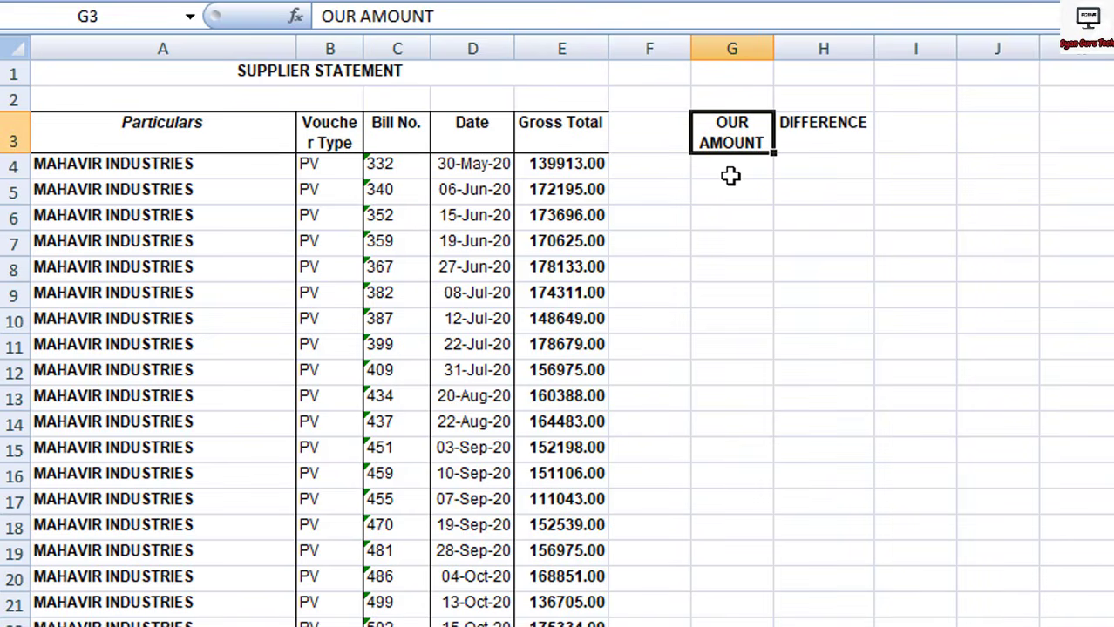
pyautogui.moveTo(731, 176); pyautogui.dragTo(732, 326)
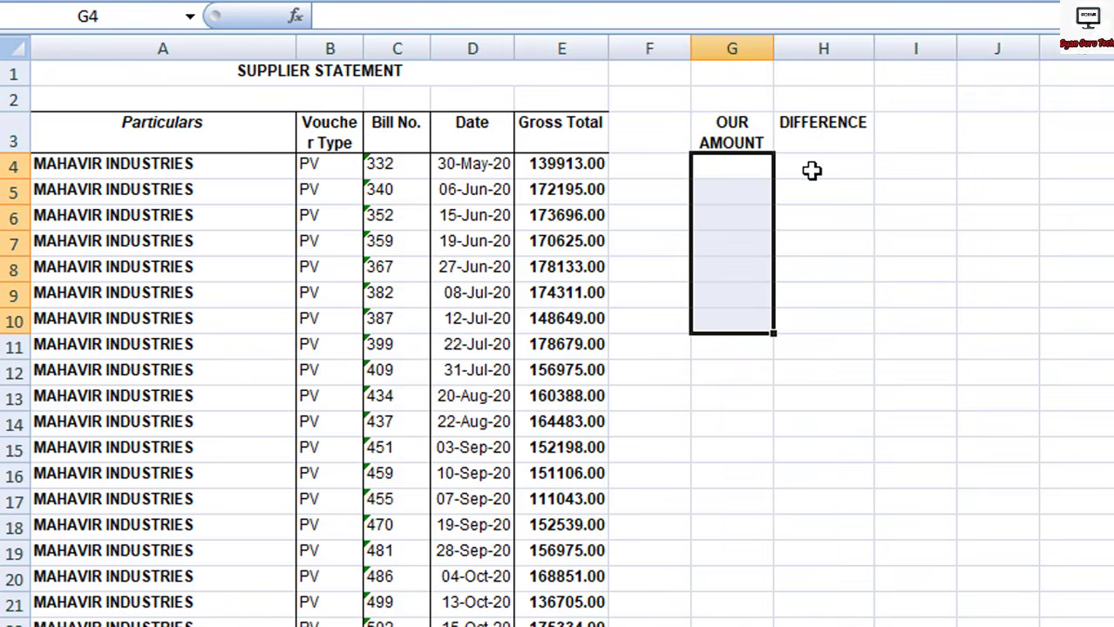
pyautogui.click(728, 165)
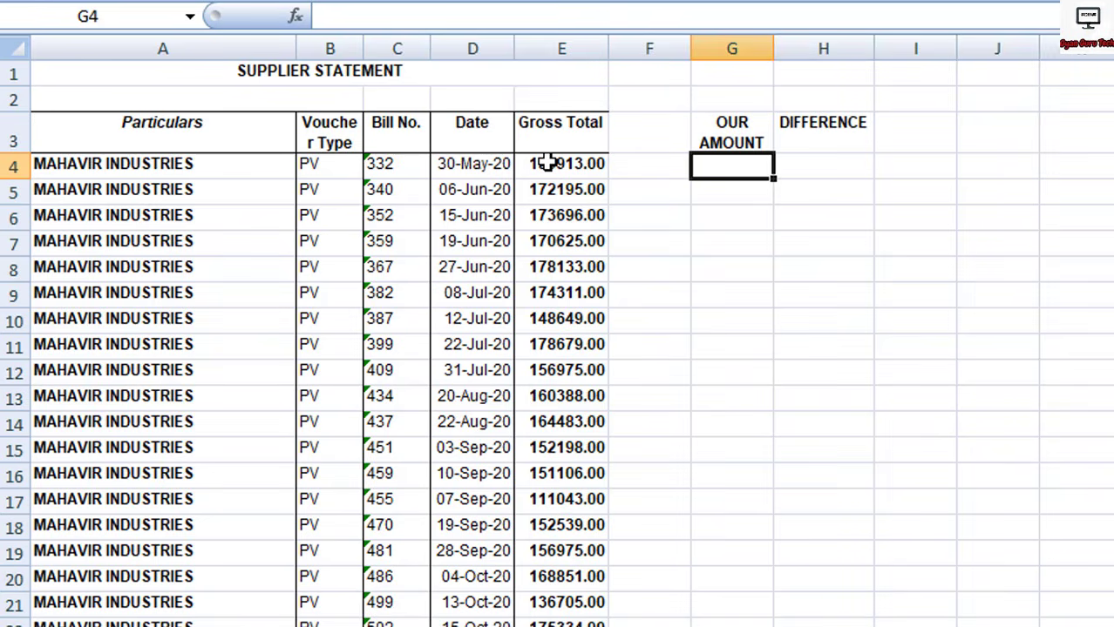
pyautogui.click(834, 165)
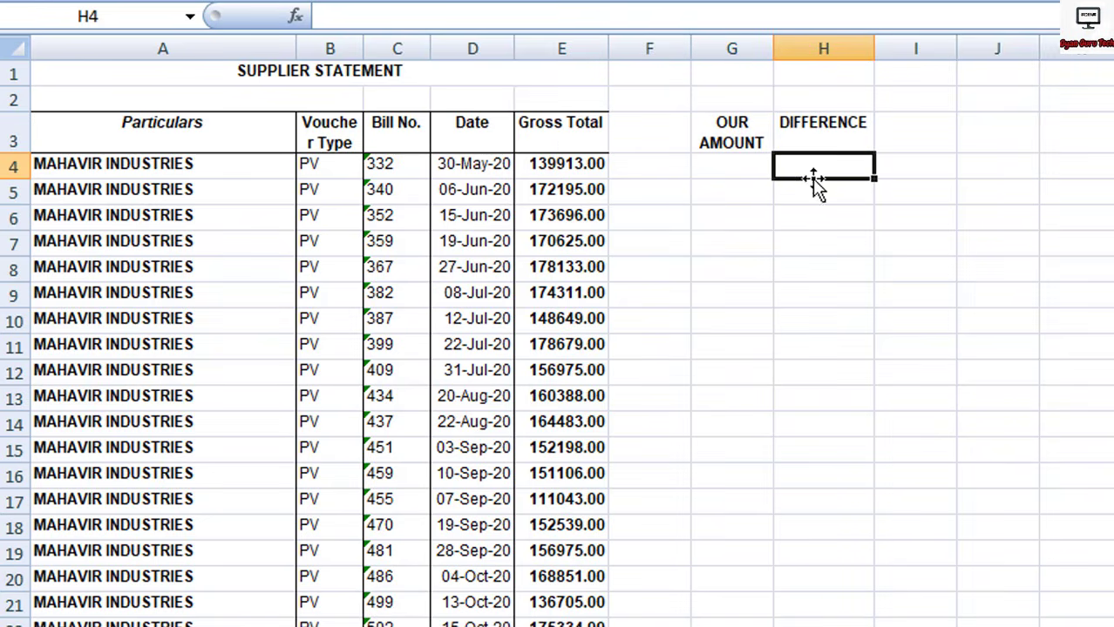
# Start a VLOOKUP formula in G4 under OUR AMOUNT, using the bill number in C4 as the lookup value.
pyautogui.click(715, 162)
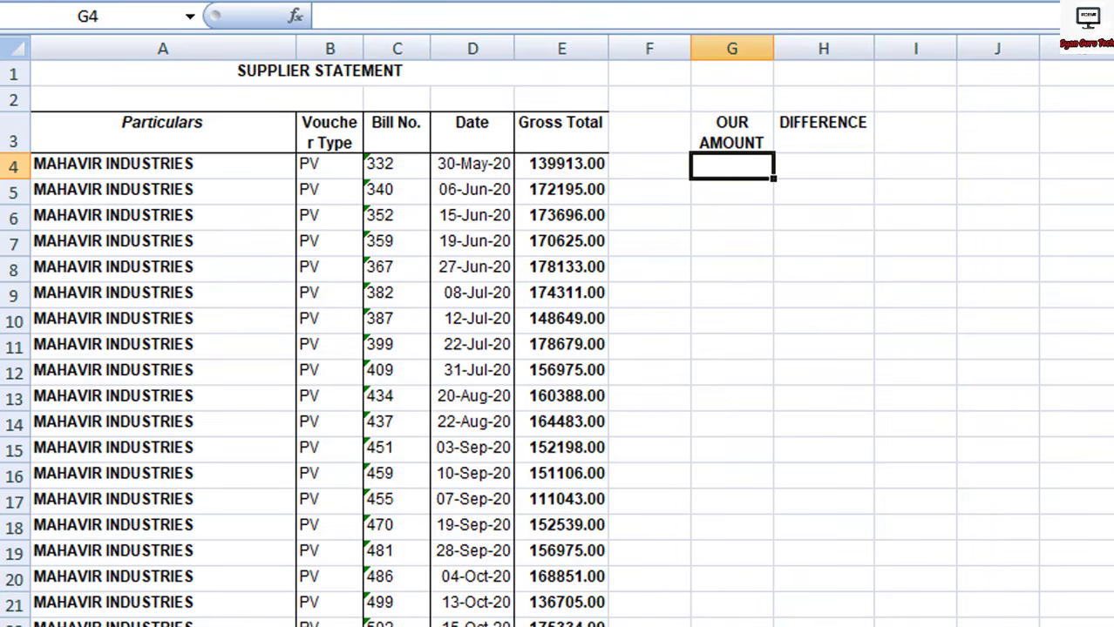
pyautogui.write('=V')
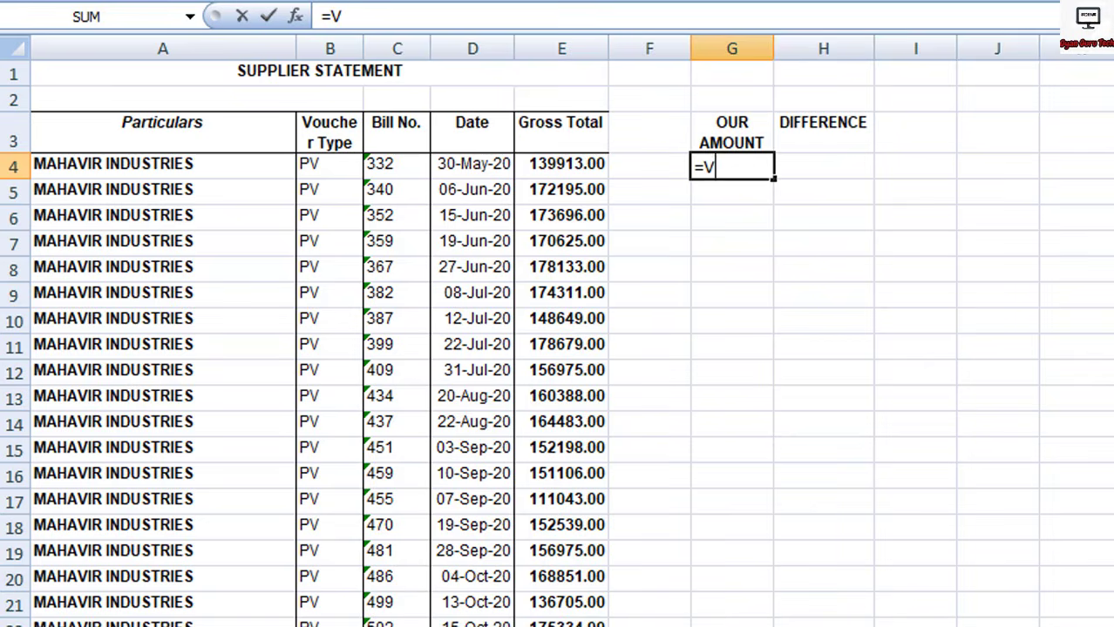
pyautogui.write('L')
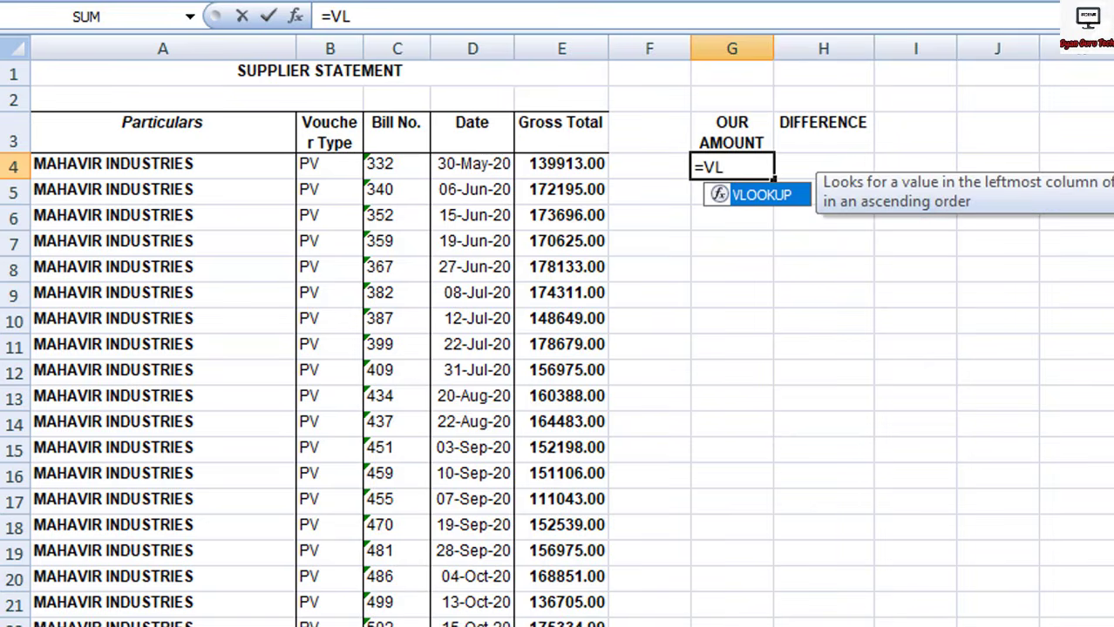
pyautogui.doubleClick(759, 208)
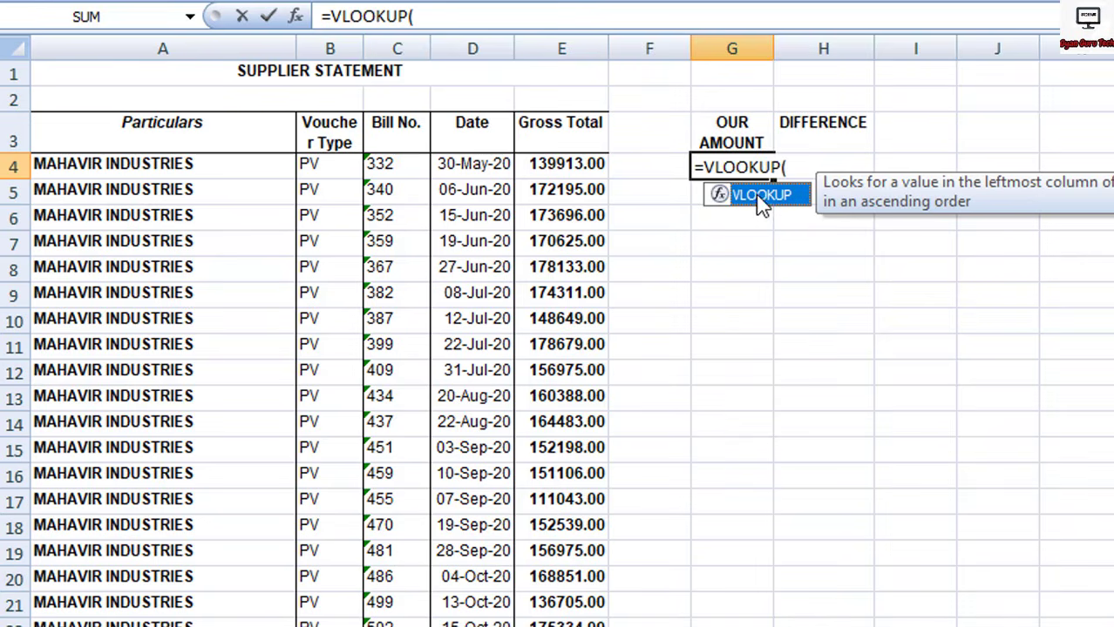
pyautogui.click(384, 164)
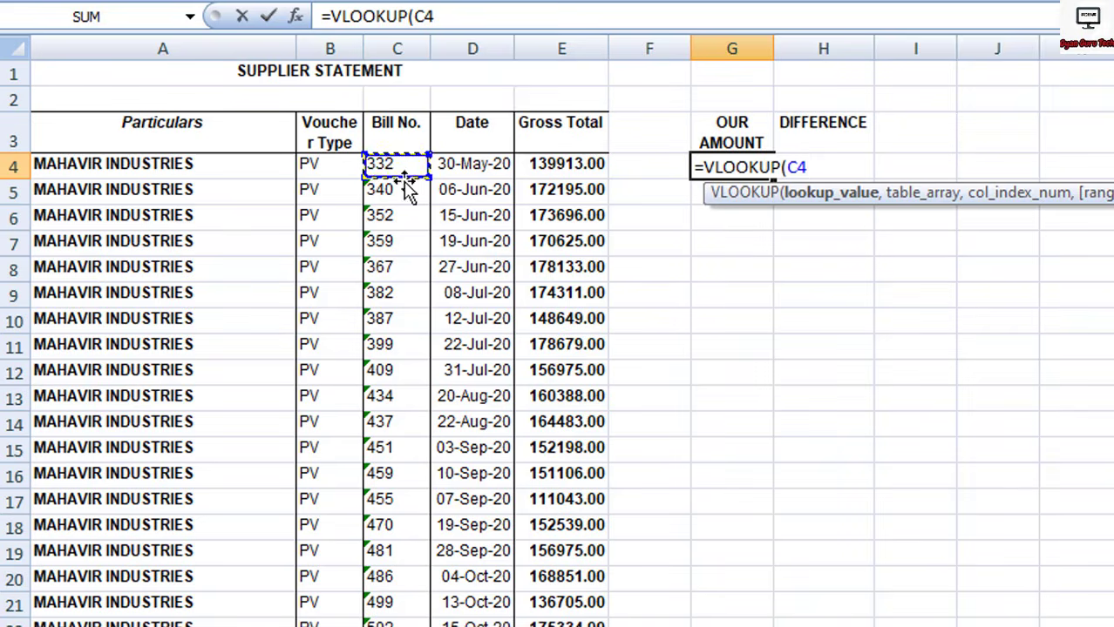
pyautogui.write(',')
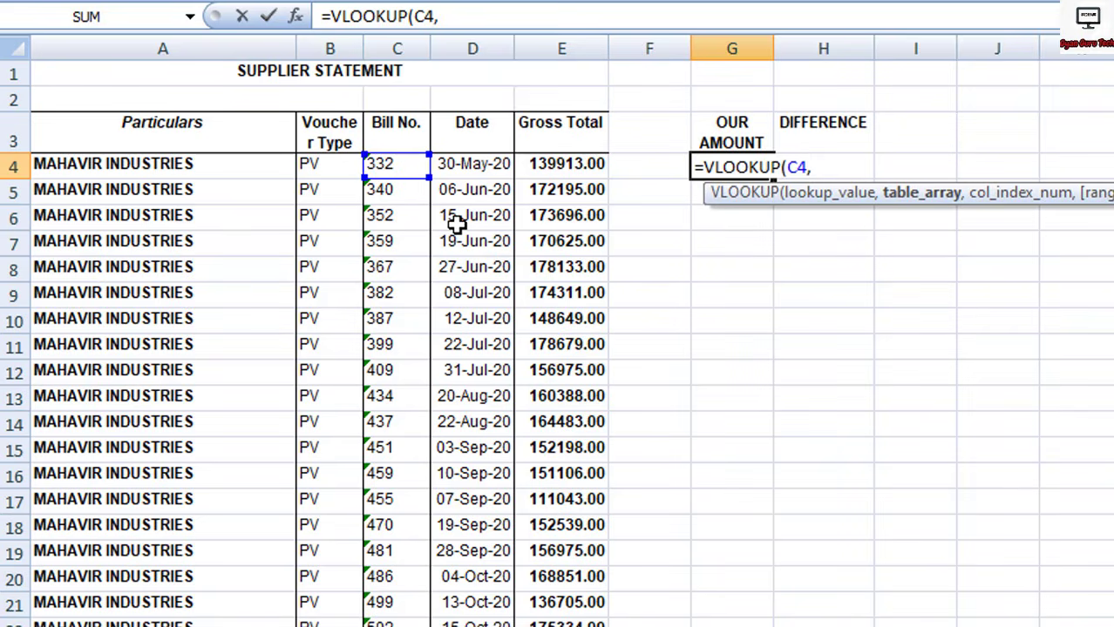
# Set the lookup's table array to C4:E49 on the OUR STATMENT sheet and lock it as an absolute reference.
pyautogui.hotkey('ctrl', 'pagedown')
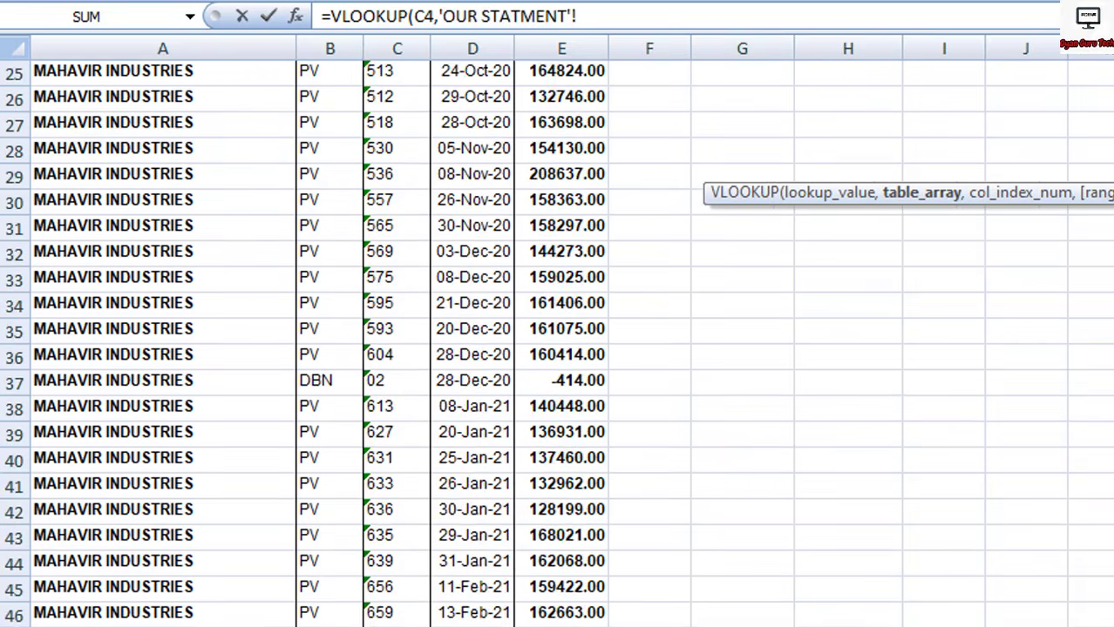
pyautogui.scroll(8, 373, 203)
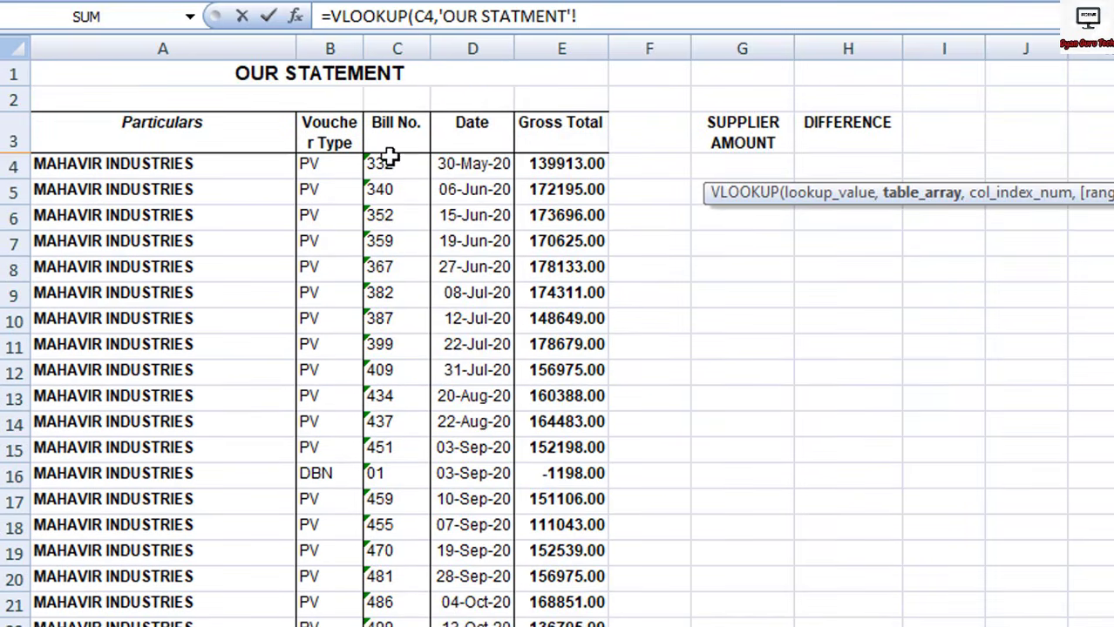
pyautogui.click(384, 164)
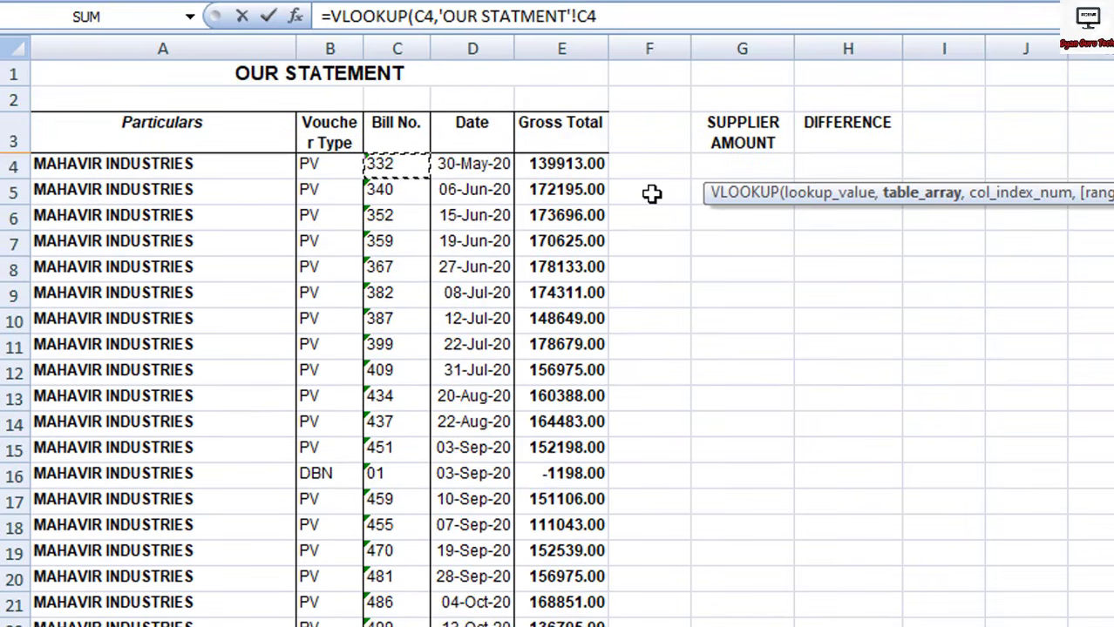
pyautogui.hotkey('shift', 'Right')
pyautogui.hotkey('shift', 'Right')
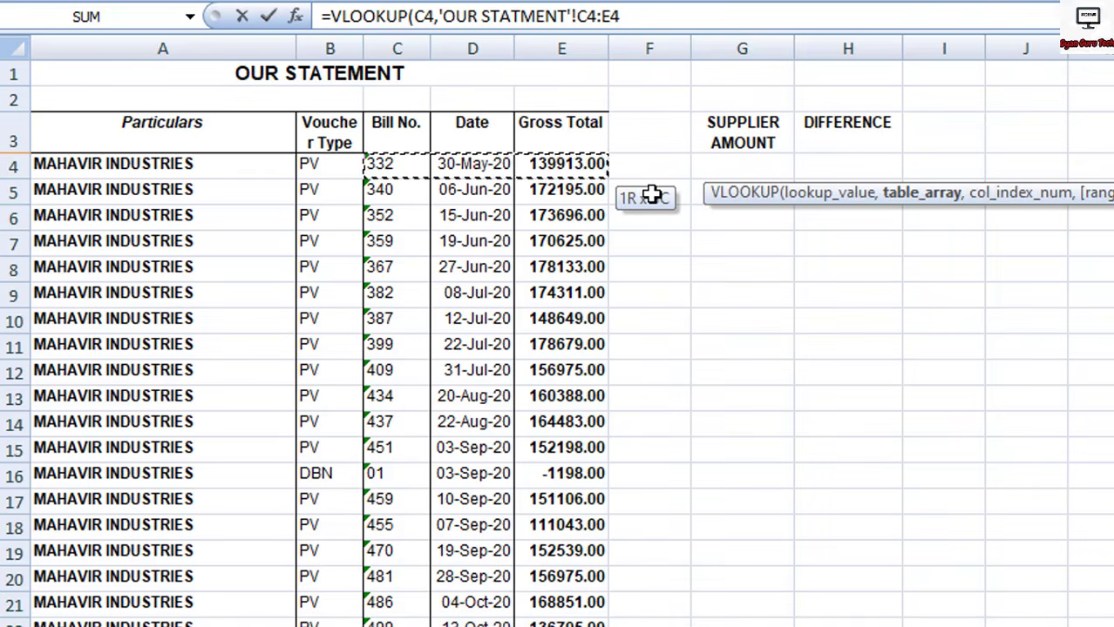
pyautogui.hotkey('ctrl', 'shift', 'Down')
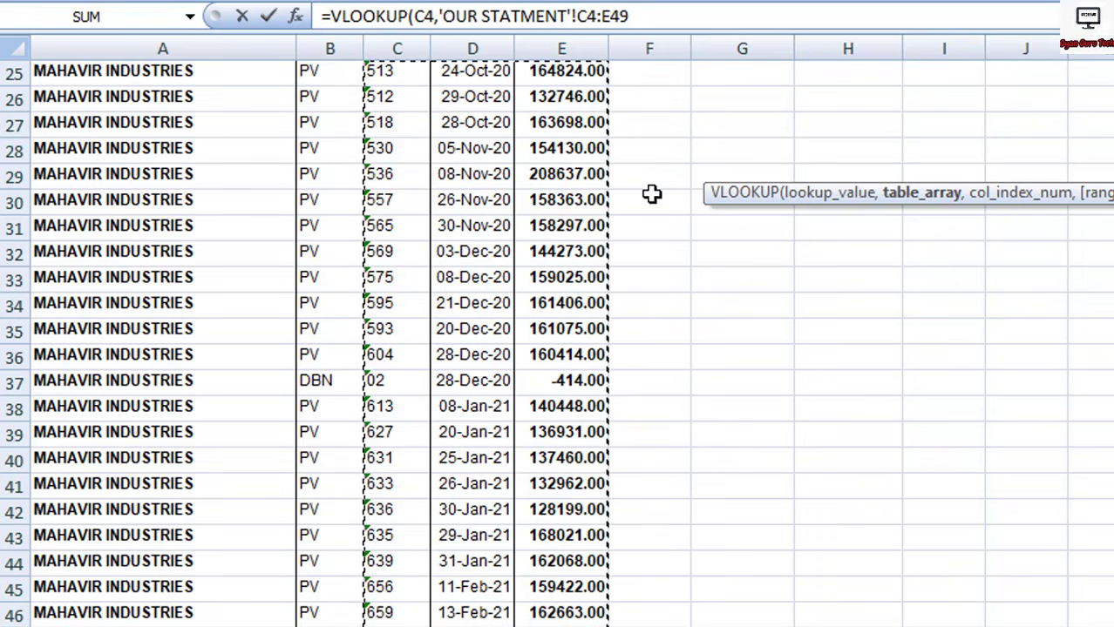
pyautogui.scroll(8, 655, 182)
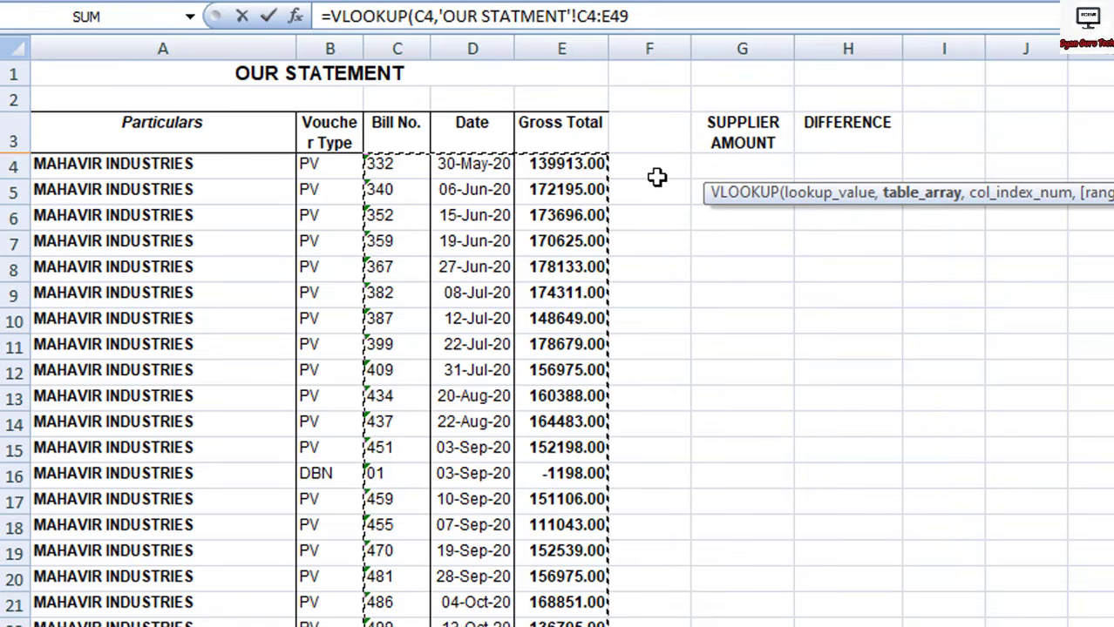
pyautogui.press('F4')
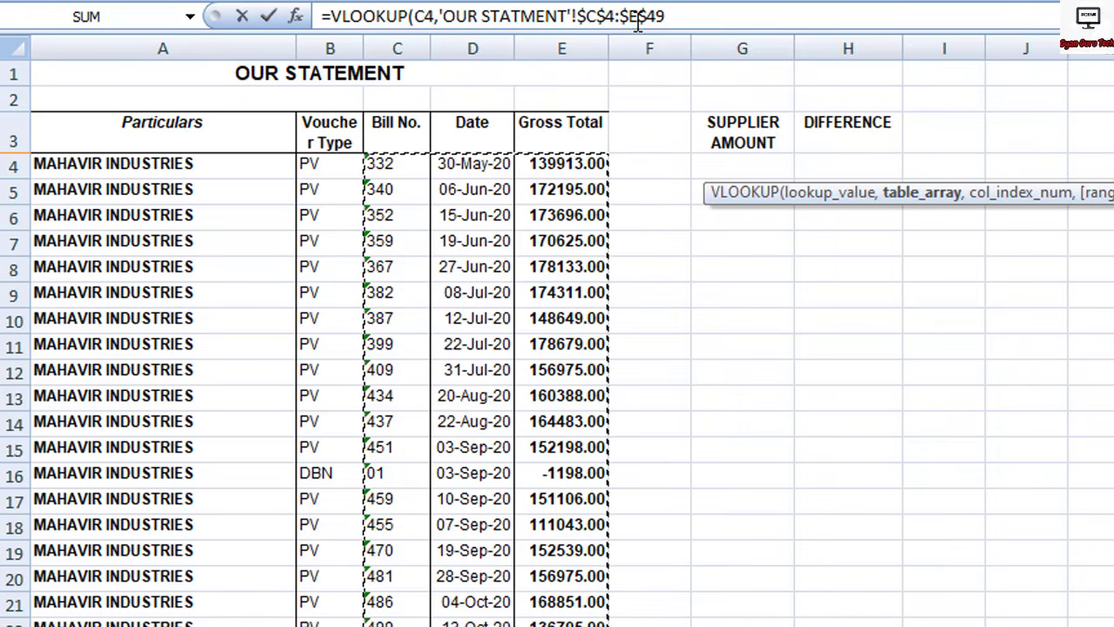
# Complete the VLOOKUP with column index 3 and FALSE for an exact match, and enter the formula.
pyautogui.click(703, 16)
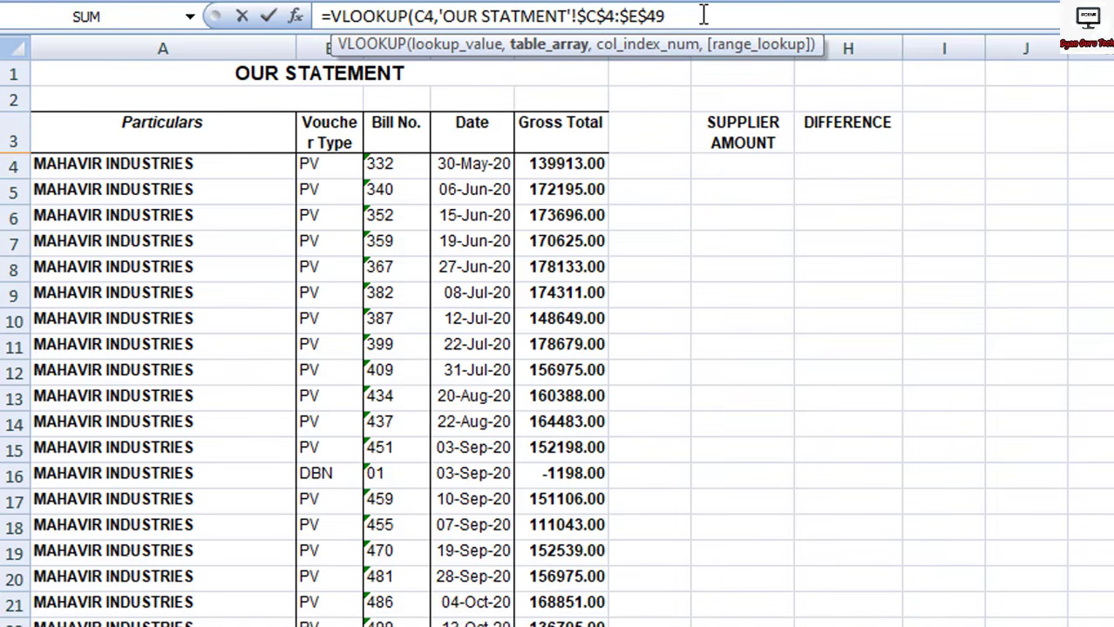
pyautogui.write(',3')
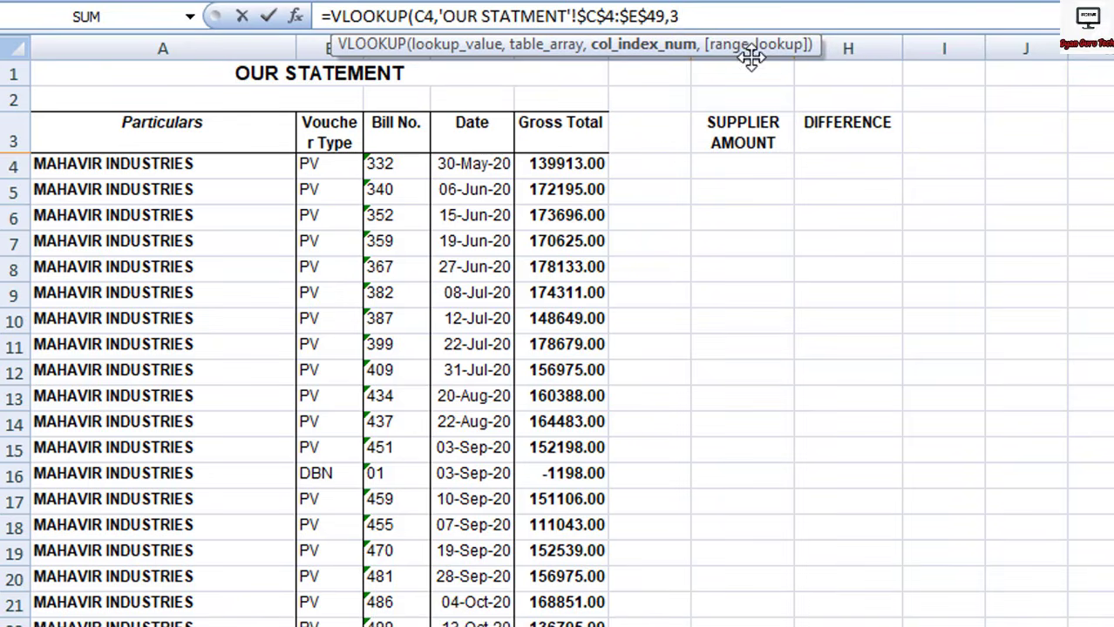
pyautogui.write(',')
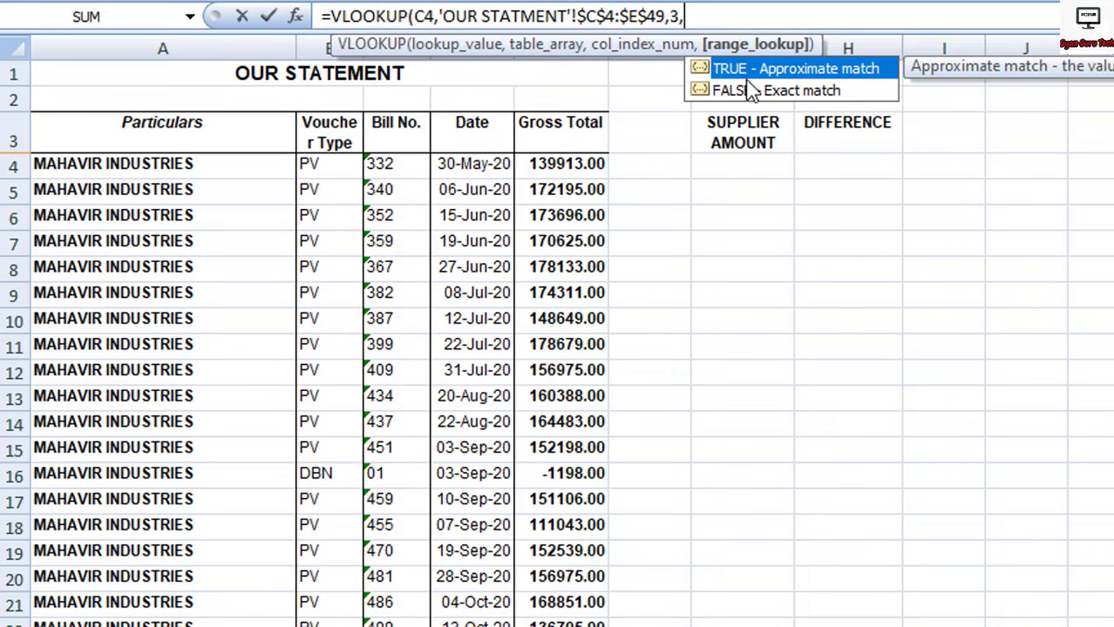
pyautogui.click(803, 93)
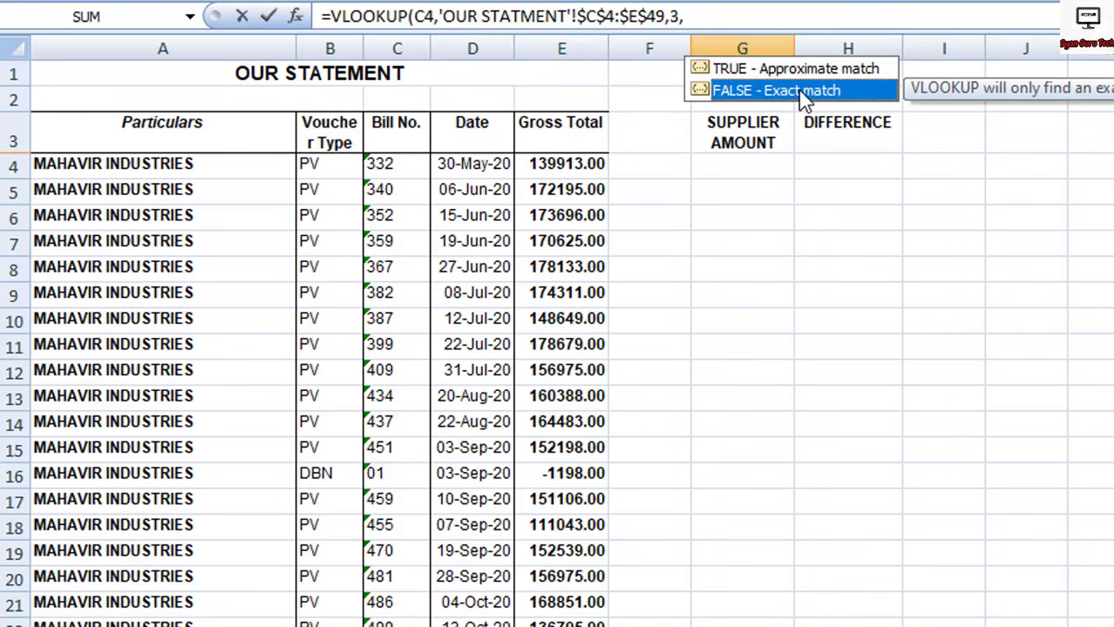
pyautogui.doubleClick(800, 91)
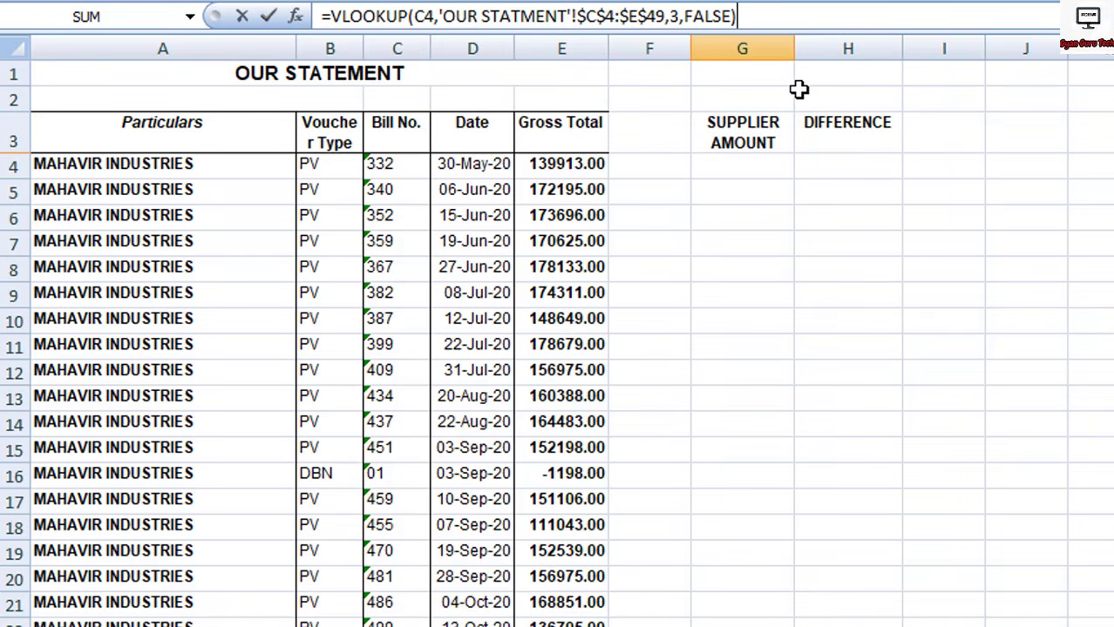
pyautogui.press('Return')
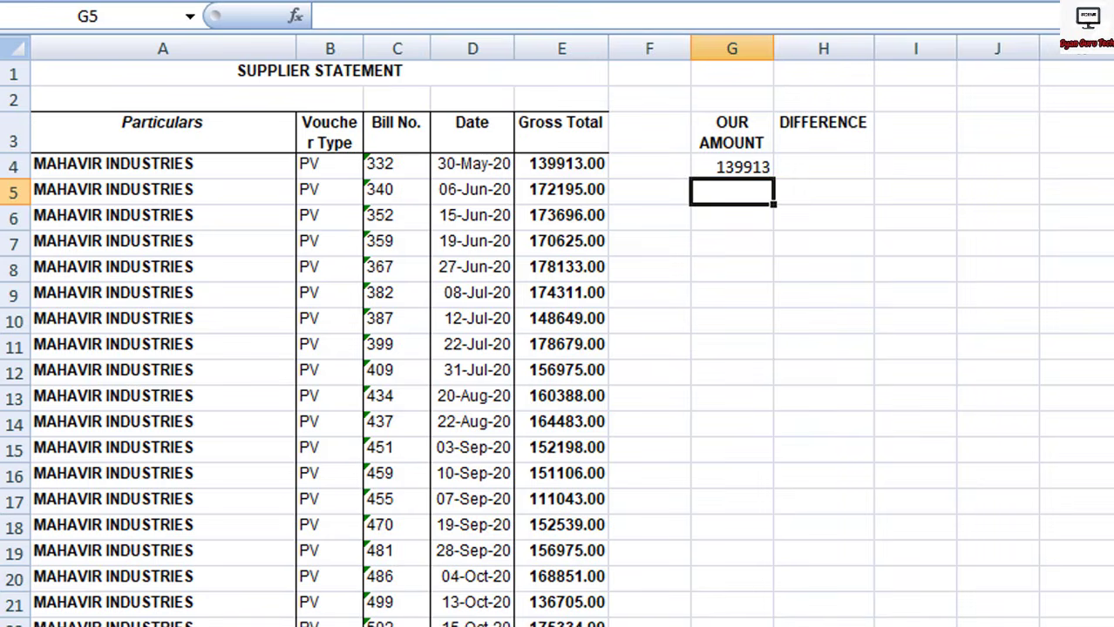
# Check the lookup result in G4 against the first bill number in C4.
pyautogui.click(736, 165)
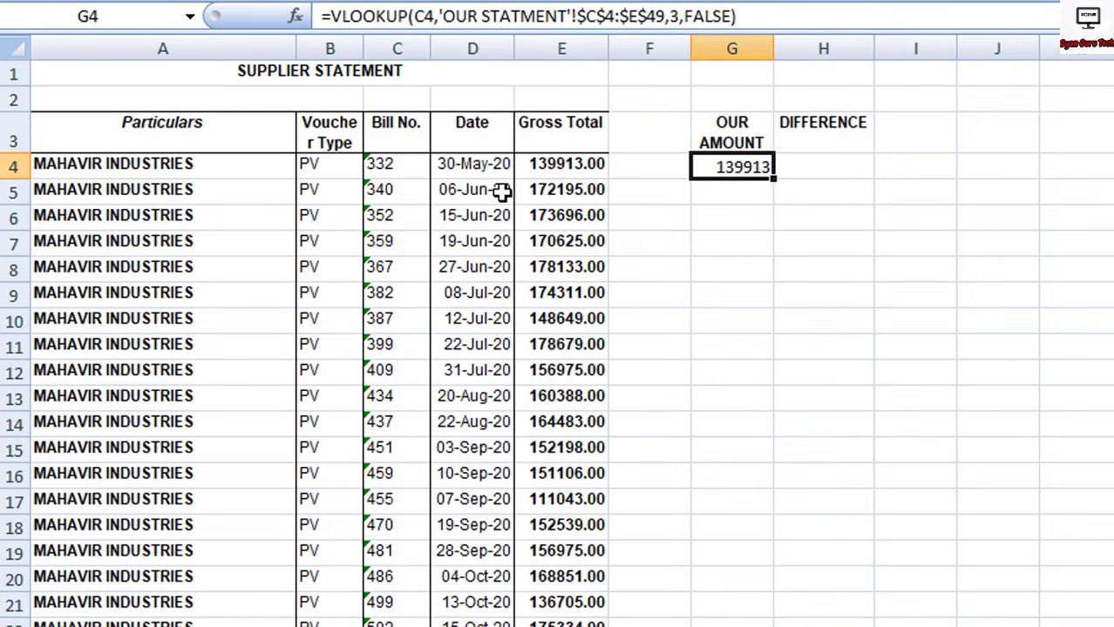
pyautogui.click(385, 170)
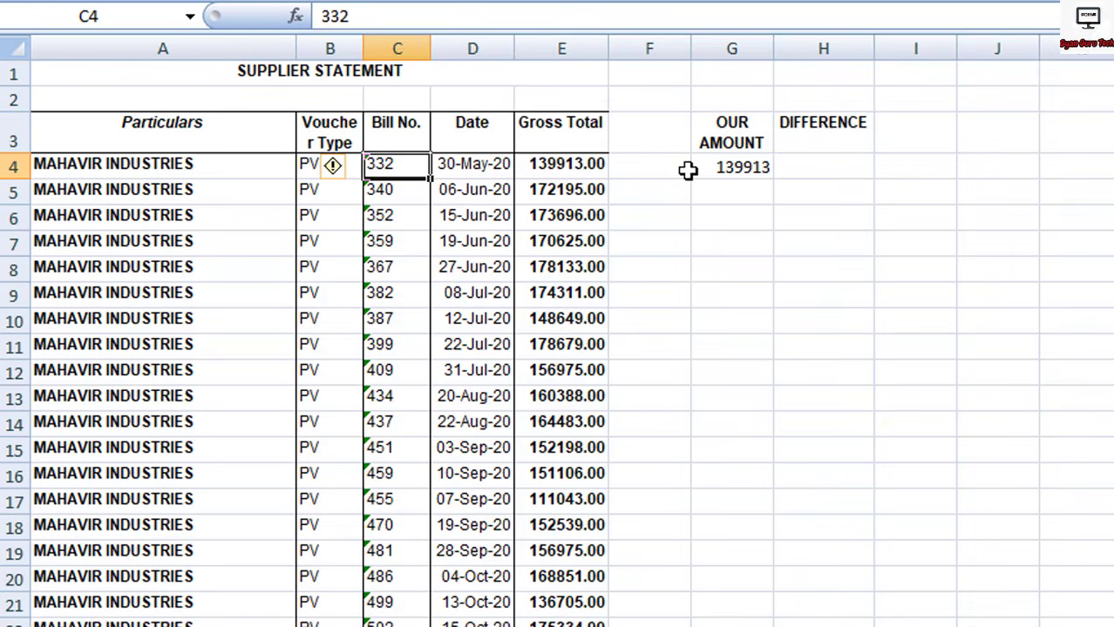
pyautogui.click(761, 168)
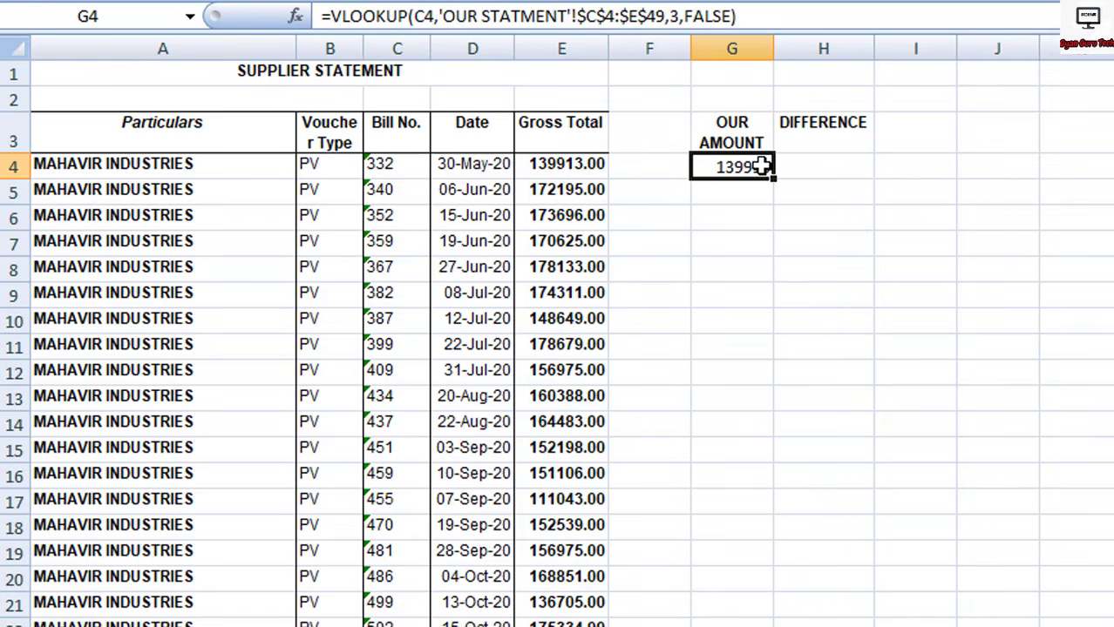
# Check the looked-up amount against the gross total in E4 on the OUR STATMENT sheet.
pyautogui.hotkey('ctrl', 'pageup')
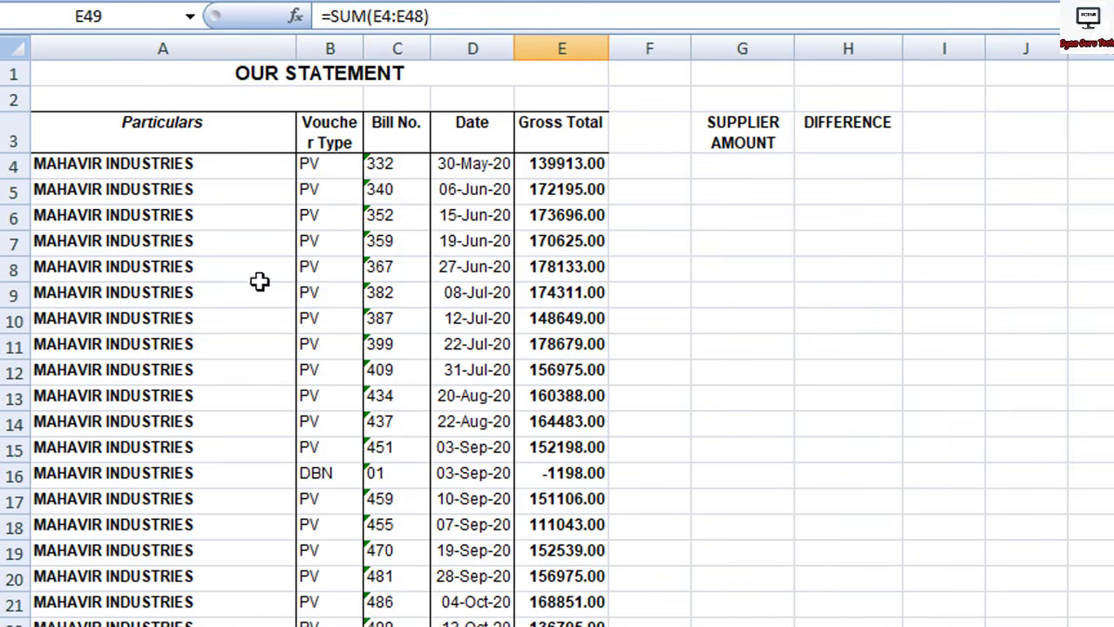
pyautogui.click(565, 173)
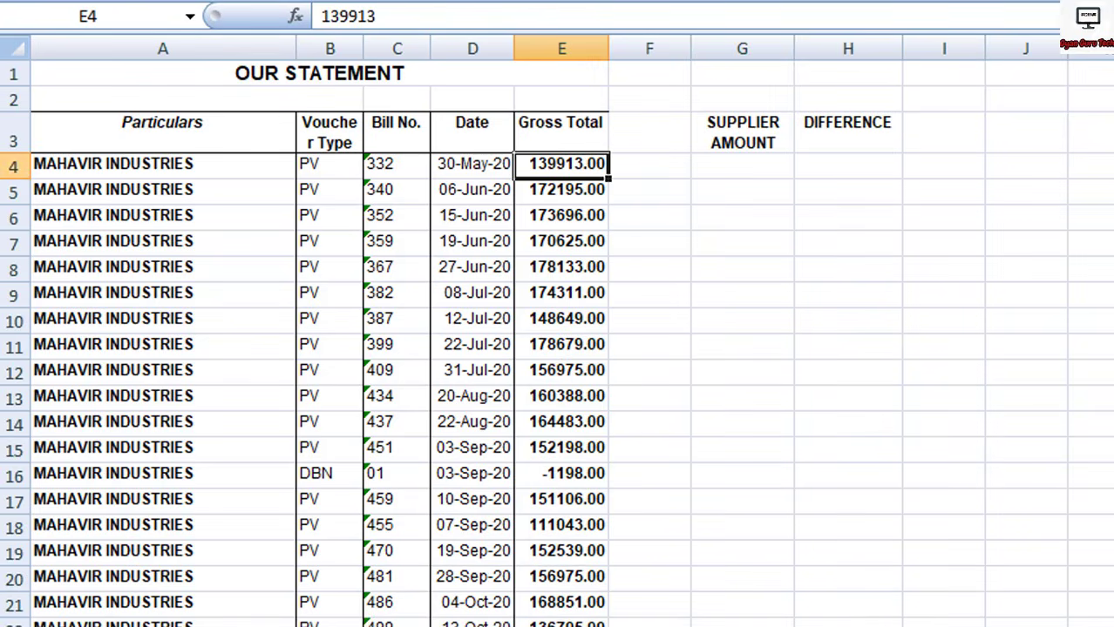
pyautogui.hotkey('ctrl', 'pagedown')
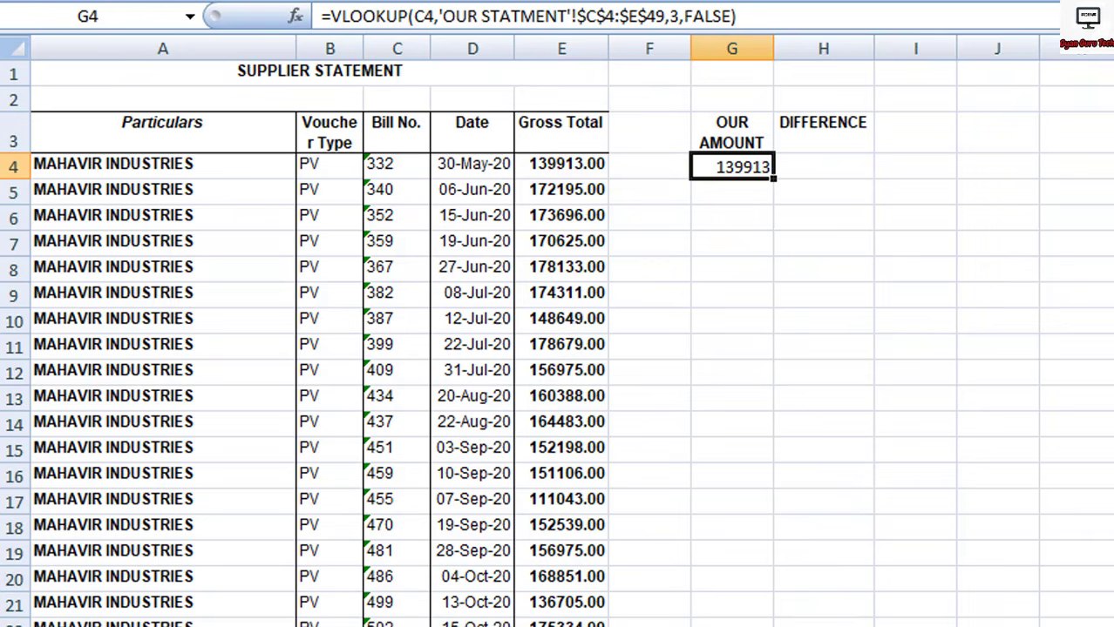
# Enter =E4-G4 in H4 under DIFFERENCE to subtract our amount from the supplier's gross total.
pyautogui.click(796, 166)
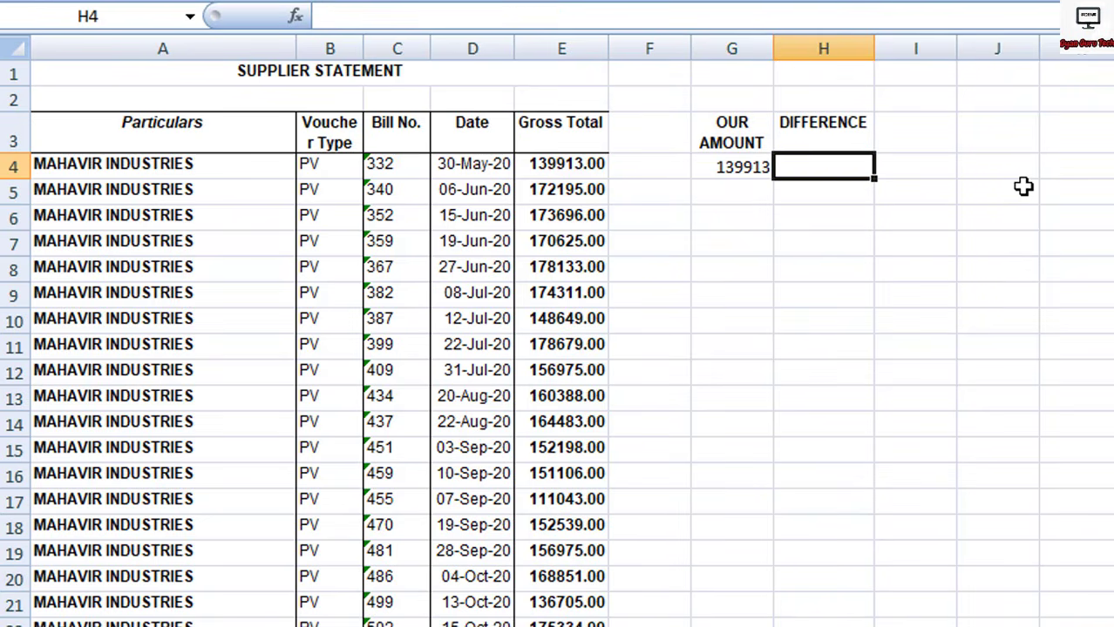
pyautogui.write('=')
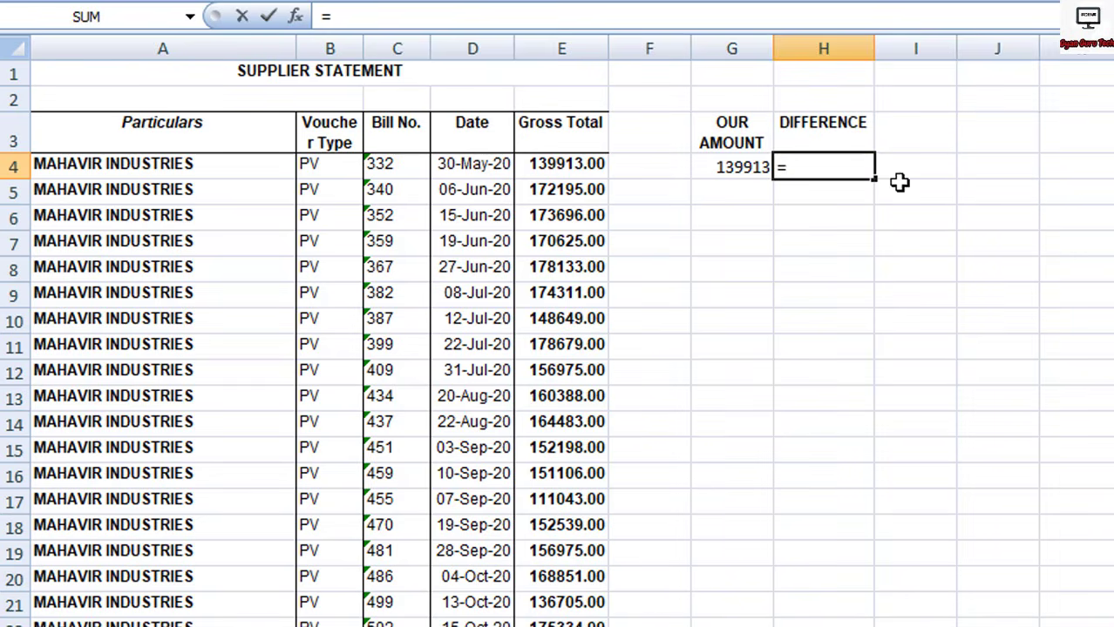
pyautogui.click(560, 166)
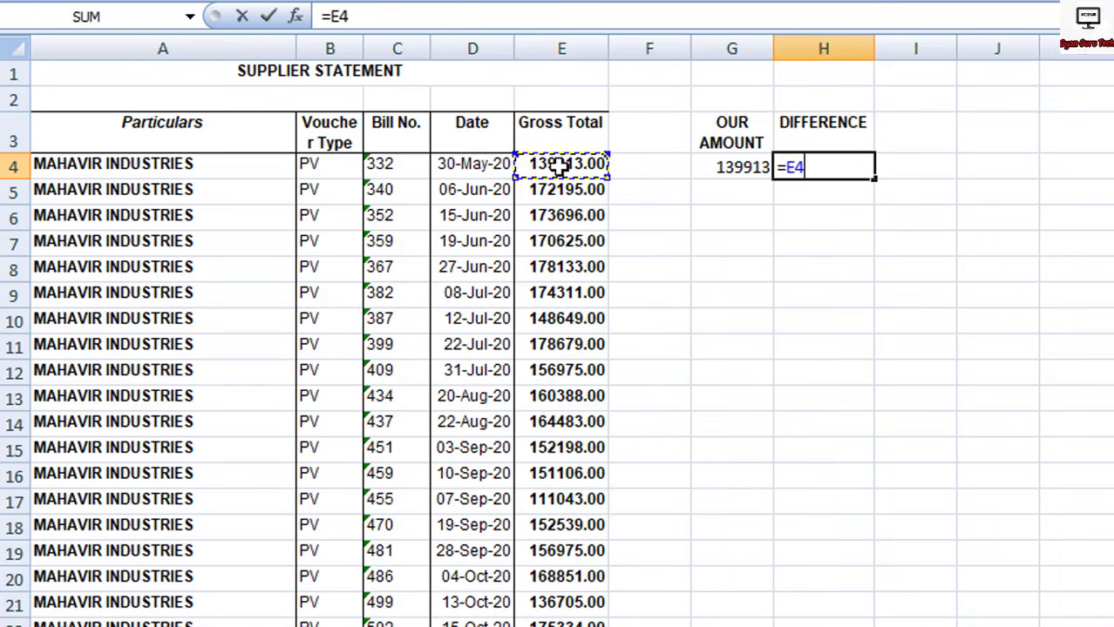
pyautogui.write('-')
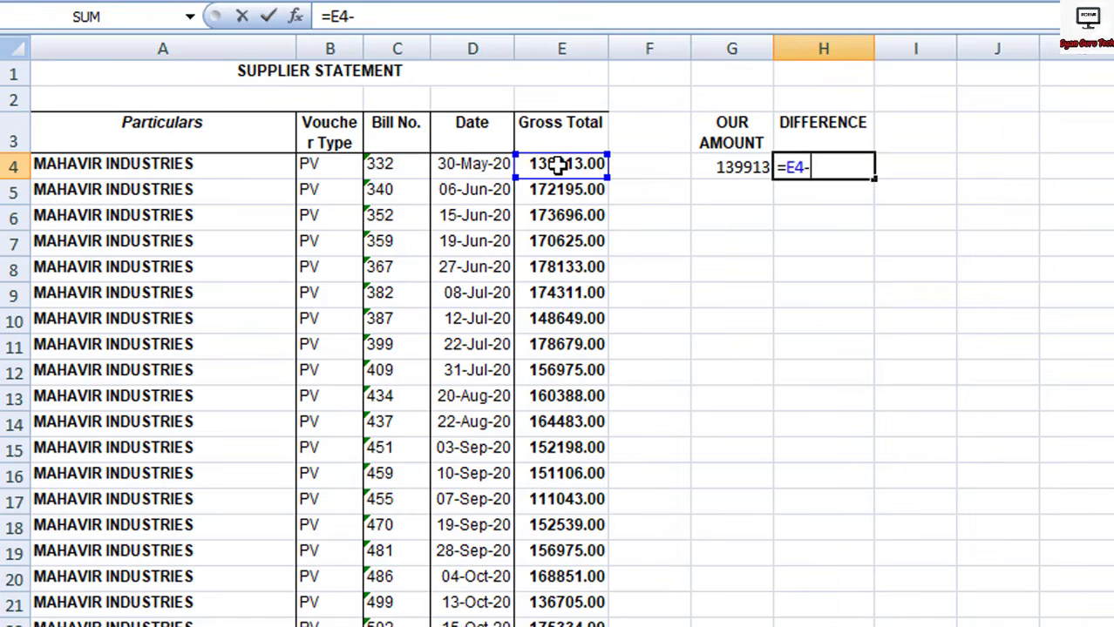
pyautogui.click(722, 170)
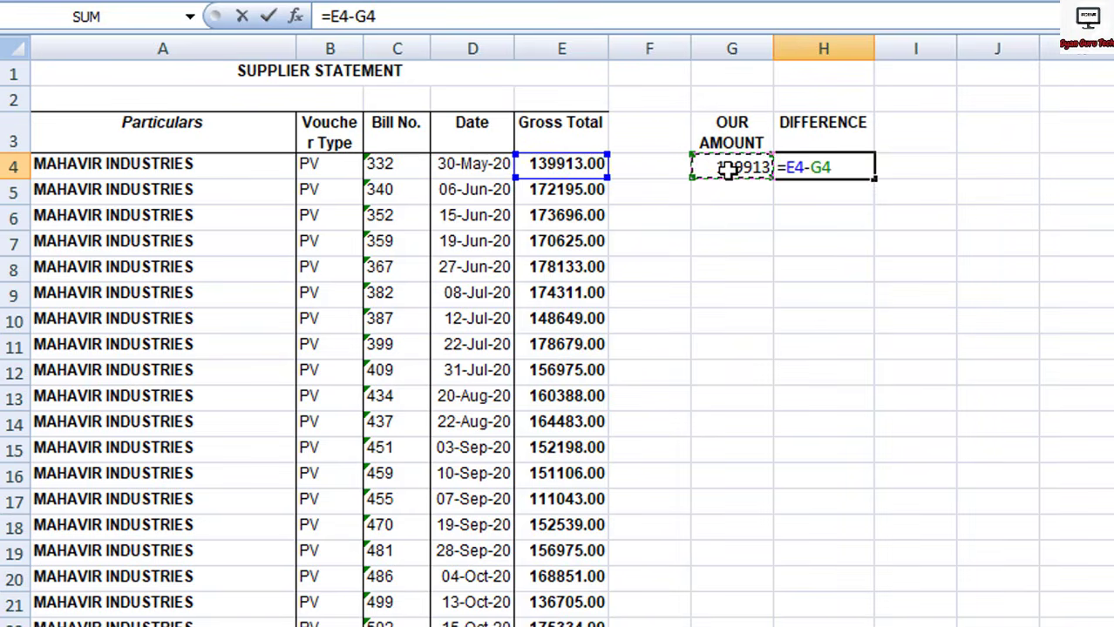
pyautogui.press('Return')
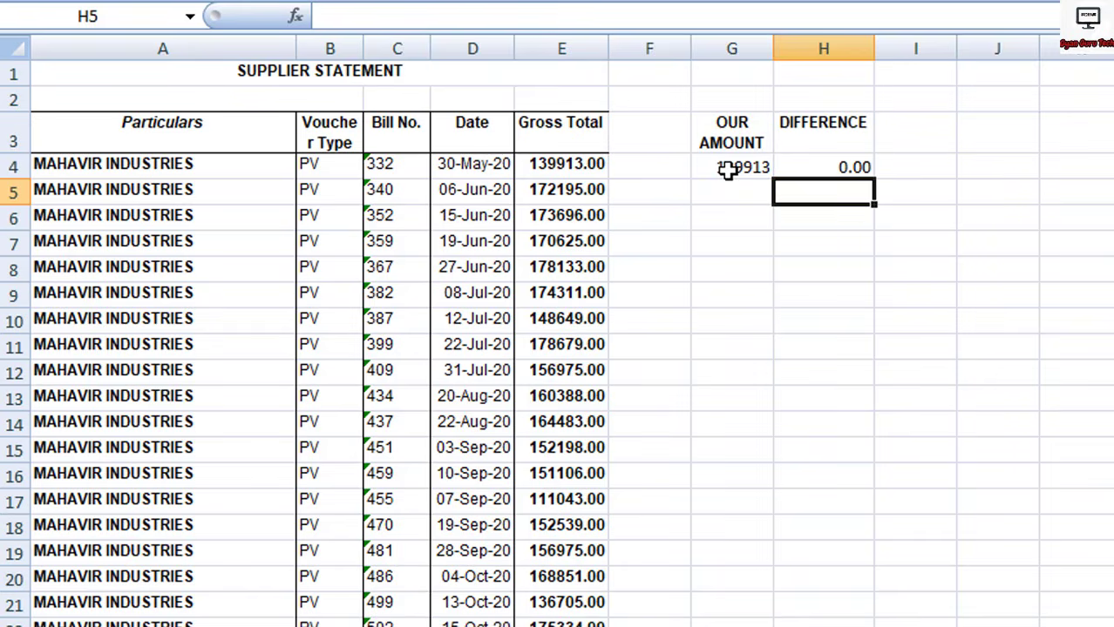
# Fill the G4 lookup and H4 difference formulas down through row 45, the Grand Total row.
pyautogui.moveTo(726, 171); pyautogui.dragTo(828, 163)
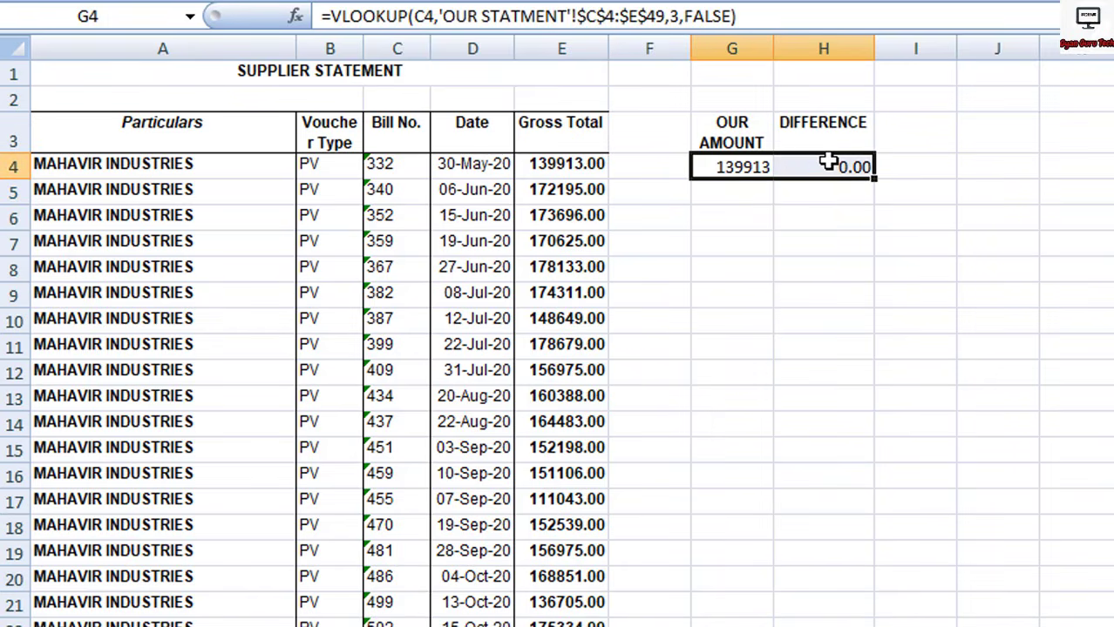
pyautogui.hotkey('shift', 'Down')
pyautogui.hotkey('shift', 'Down')
pyautogui.hotkey('shift', 'Down')
pyautogui.hotkey('shift', 'Down')
pyautogui.hotkey('shift', 'Down')
pyautogui.hotkey('shift', 'Down')
pyautogui.hotkey('shift', 'Down')
pyautogui.hotkey('shift', 'Down')
pyautogui.hotkey('shift', 'Down')
pyautogui.hotkey('shift', 'Down')
pyautogui.hotkey('shift', 'Down')
pyautogui.hotkey('shift', 'Down')
pyautogui.hotkey('shift', 'Down')
pyautogui.hotkey('shift', 'Down')
pyautogui.hotkey('shift', 'Down')
pyautogui.hotkey('shift', 'Down')
pyautogui.hotkey('shift', 'Down')
pyautogui.hotkey('shift', 'Down')
pyautogui.hotkey('shift', 'Down')
pyautogui.hotkey('shift', 'Down')
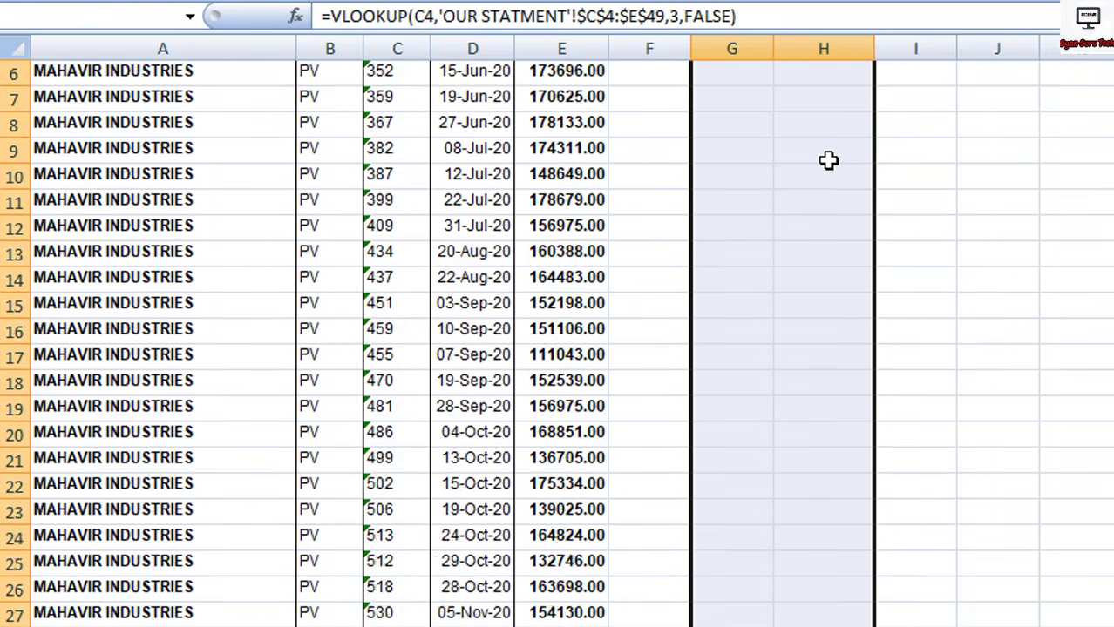
pyautogui.hotkey('shift', 'Down')
pyautogui.hotkey('shift', 'Down')
pyautogui.hotkey('shift', 'Down')
pyautogui.hotkey('shift', 'Down')
pyautogui.hotkey('shift', 'Down')
pyautogui.hotkey('shift', 'Down')
pyautogui.hotkey('shift', 'Down')
pyautogui.hotkey('shift', 'Down')
pyautogui.hotkey('shift', 'Down')
pyautogui.hotkey('shift', 'Down')
pyautogui.hotkey('shift', 'Down')
pyautogui.hotkey('shift', 'Down')
pyautogui.hotkey('shift', 'Down')
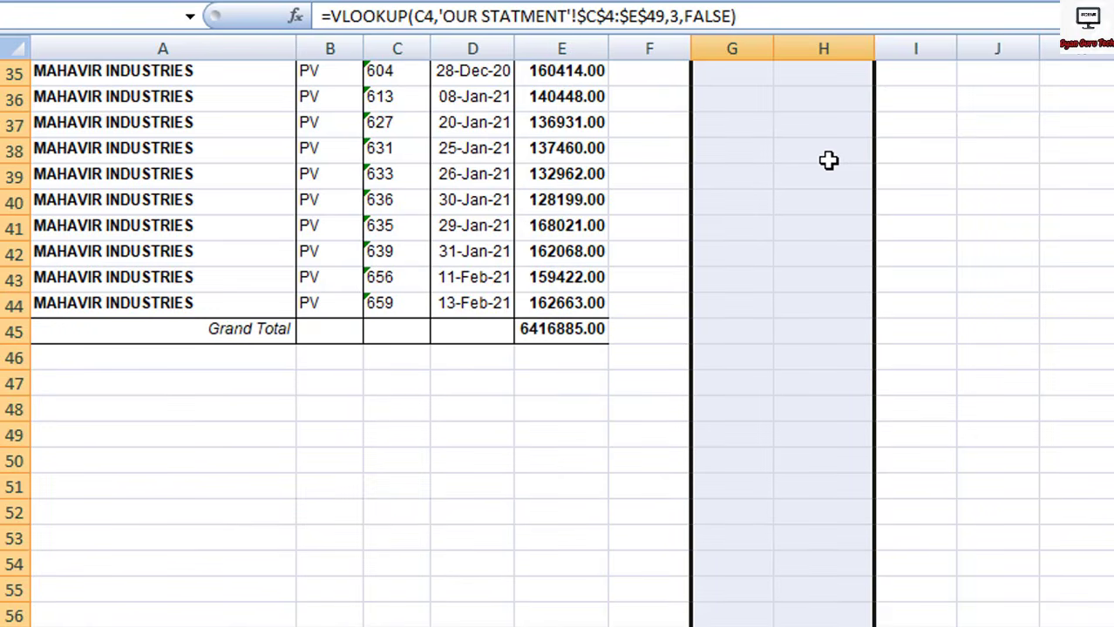
pyautogui.hotkey('shift', 'Up')
pyautogui.hotkey('shift', 'Up')
pyautogui.hotkey('shift', 'Up')
pyautogui.hotkey('shift', 'Up')
pyautogui.hotkey('shift', 'Up')
pyautogui.hotkey('shift', 'Up')
pyautogui.hotkey('shift', 'Up')
pyautogui.hotkey('shift', 'Up')
pyautogui.hotkey('shift', 'Up')
pyautogui.hotkey('shift', 'Up')
pyautogui.hotkey('shift', 'Up')
pyautogui.hotkey('shift', 'Up')
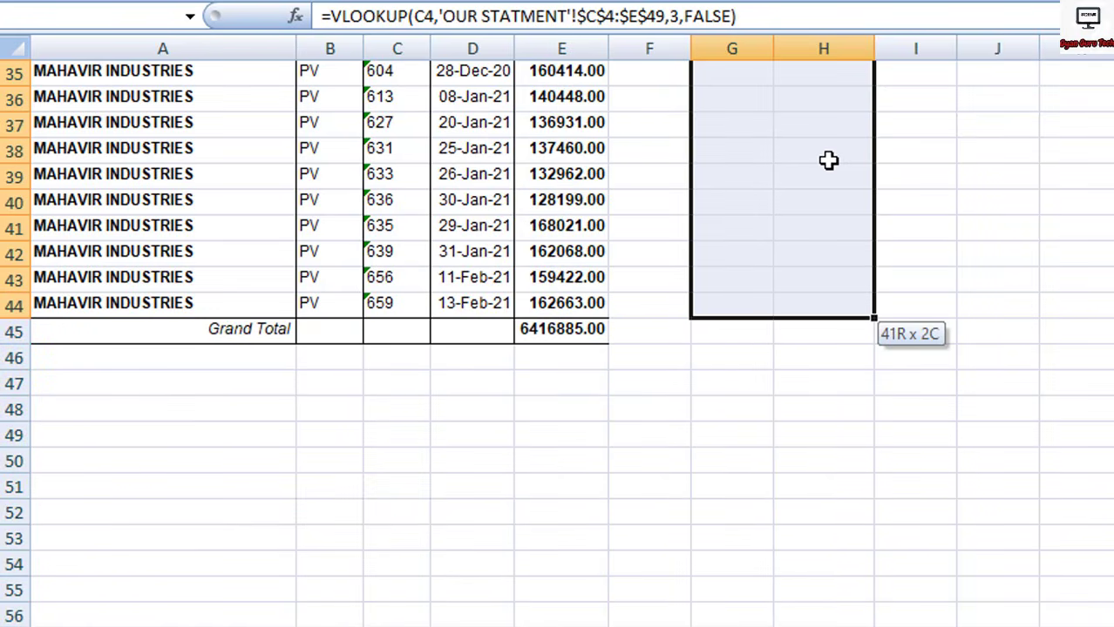
pyautogui.hotkey('shift', 'Down')
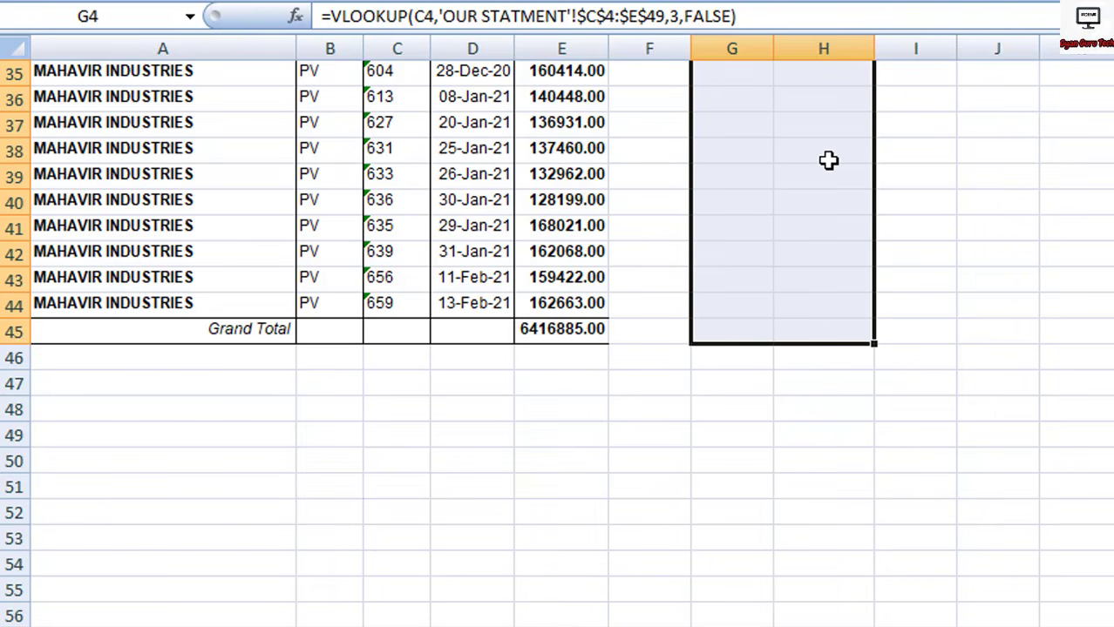
pyautogui.hotkey('ctrl', 'd')
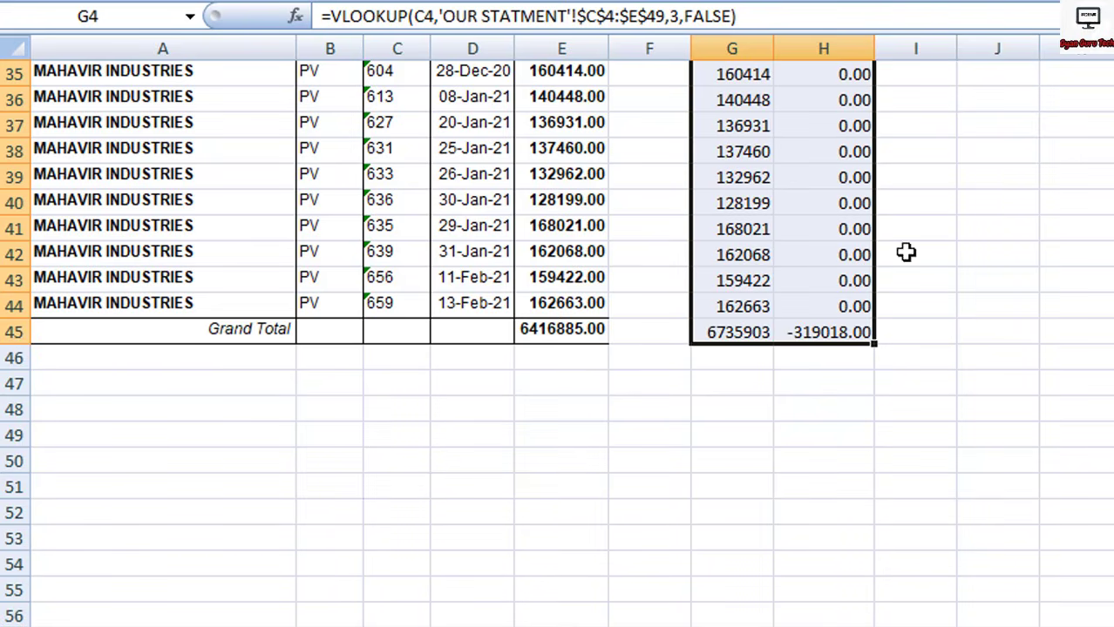
# Review the OUR AMOUNT and DIFFERENCE columns against the supplier's gross totals for all bills.
pyautogui.scroll(11, 942, 432)
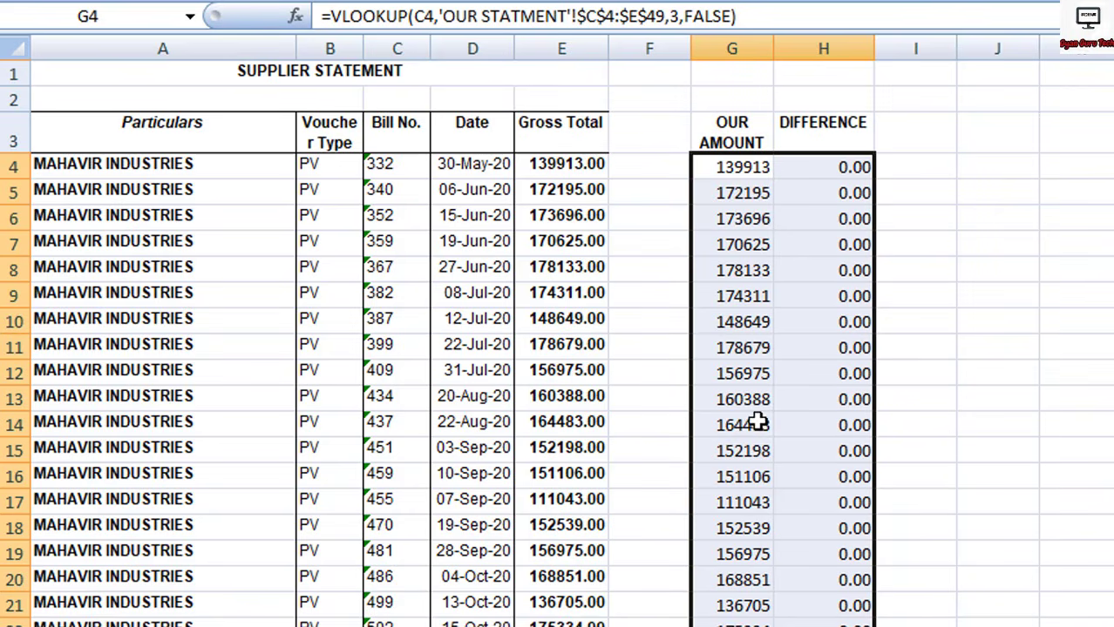
pyautogui.scroll(-10, 760, 340)
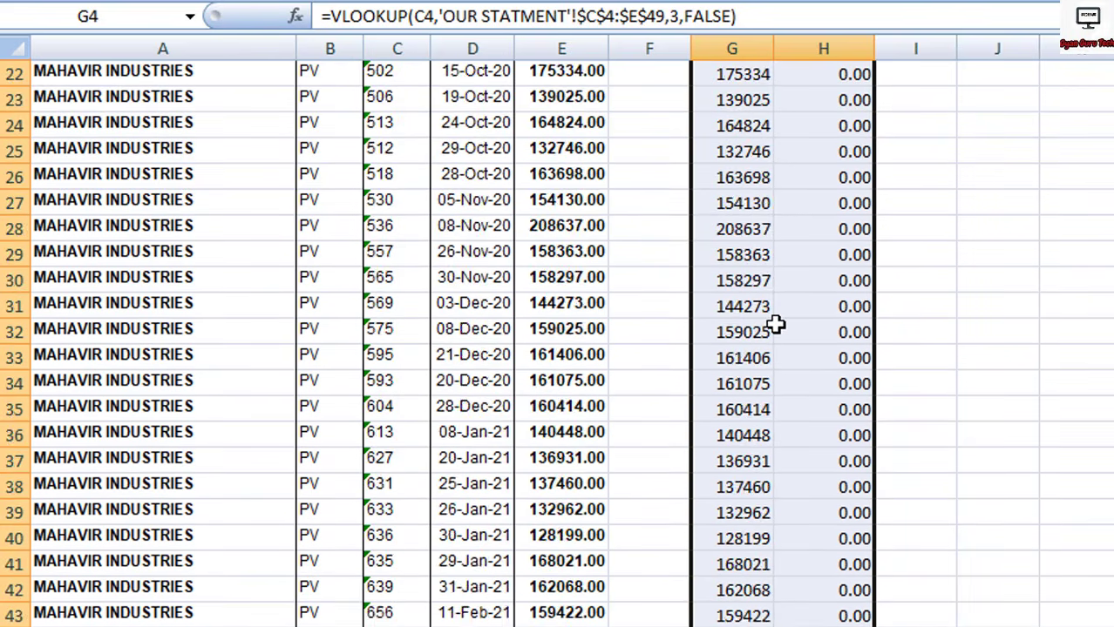
pyautogui.scroll(5, 776, 324)
pyautogui.scroll(1, 776, 322)
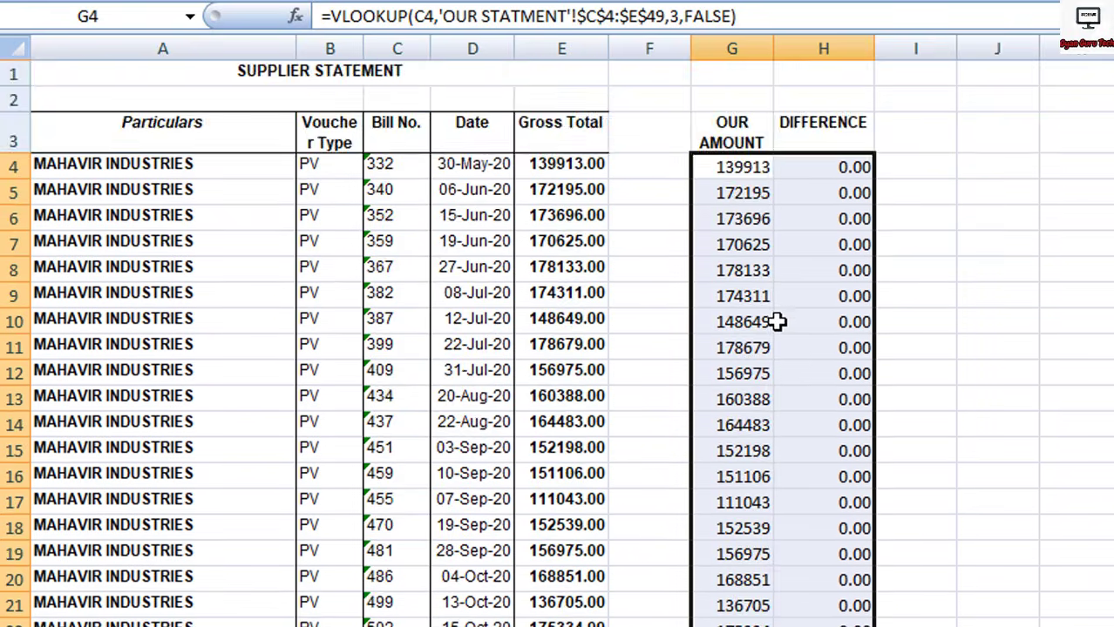
pyautogui.scroll(-4, 776, 323)
pyautogui.scroll(4, 777, 323)
pyautogui.scroll(-9, 560, 366)
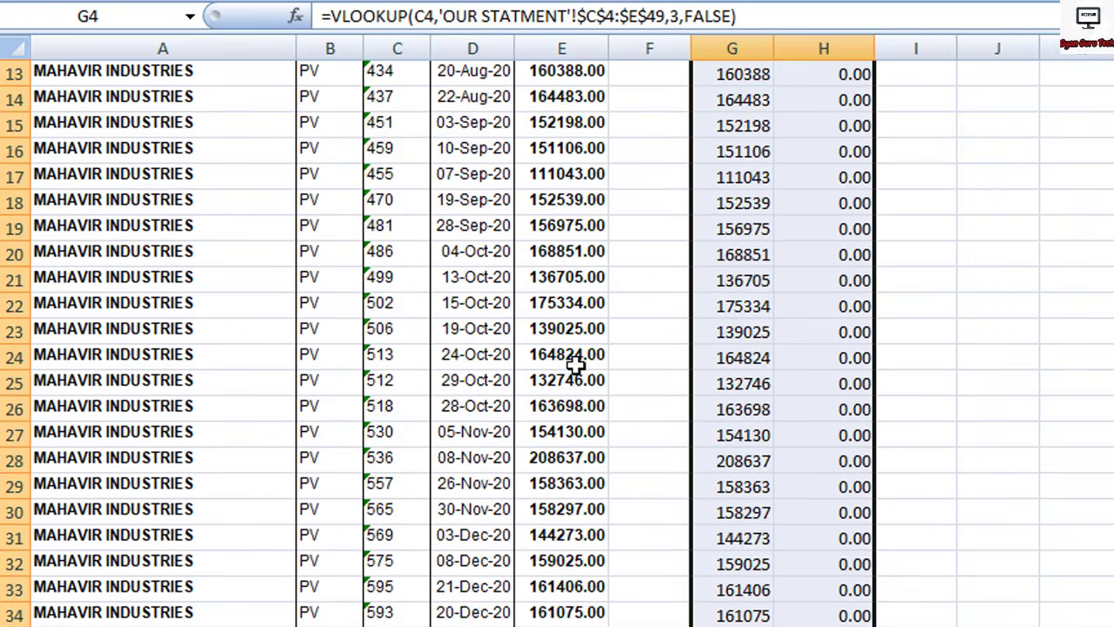
pyautogui.scroll(9, 578, 366)
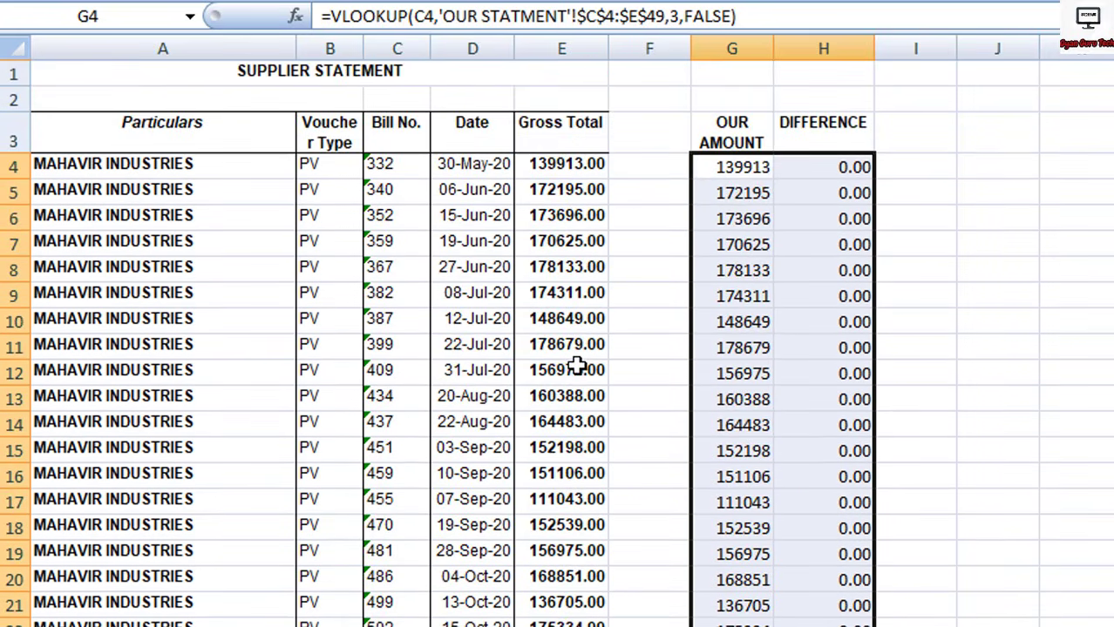
# On the OUR STATMENT sheet, start a VLOOKUP in G4 under SUPPLIER AMOUNT with C4 as the lookup value.
pyautogui.hotkey('ctrl', 'pageup')
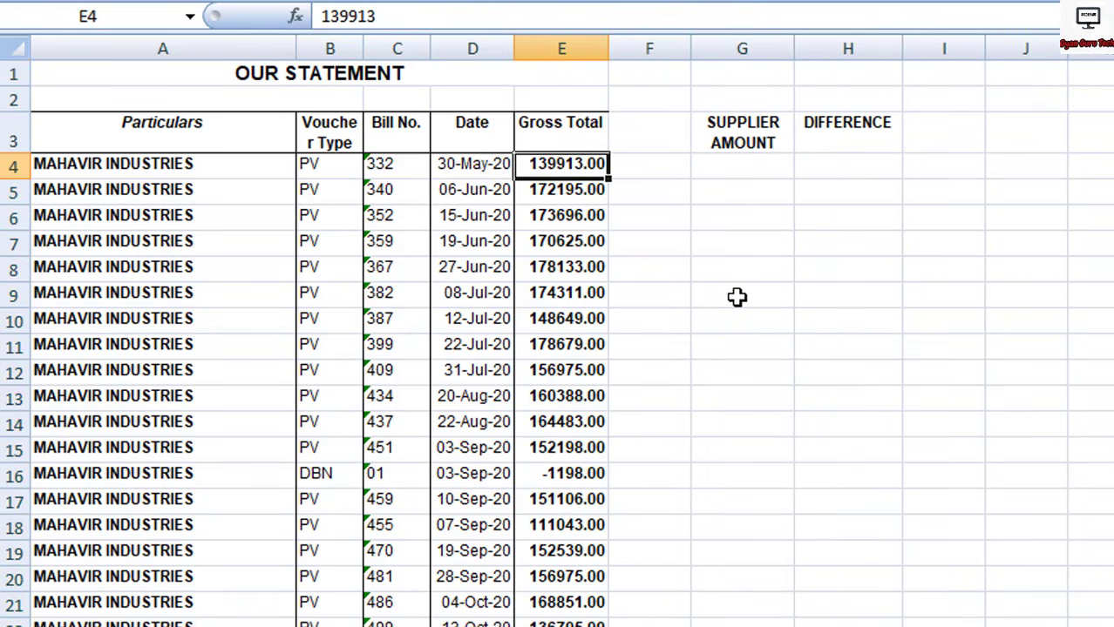
pyautogui.click(381, 170)
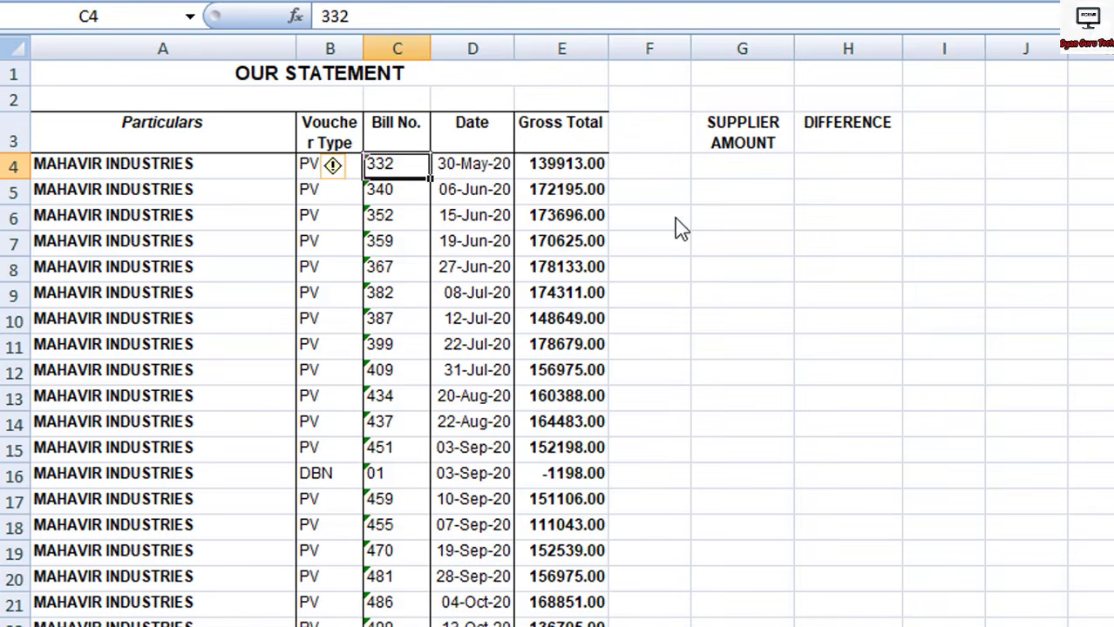
pyautogui.click(719, 165)
pyautogui.press('Return')
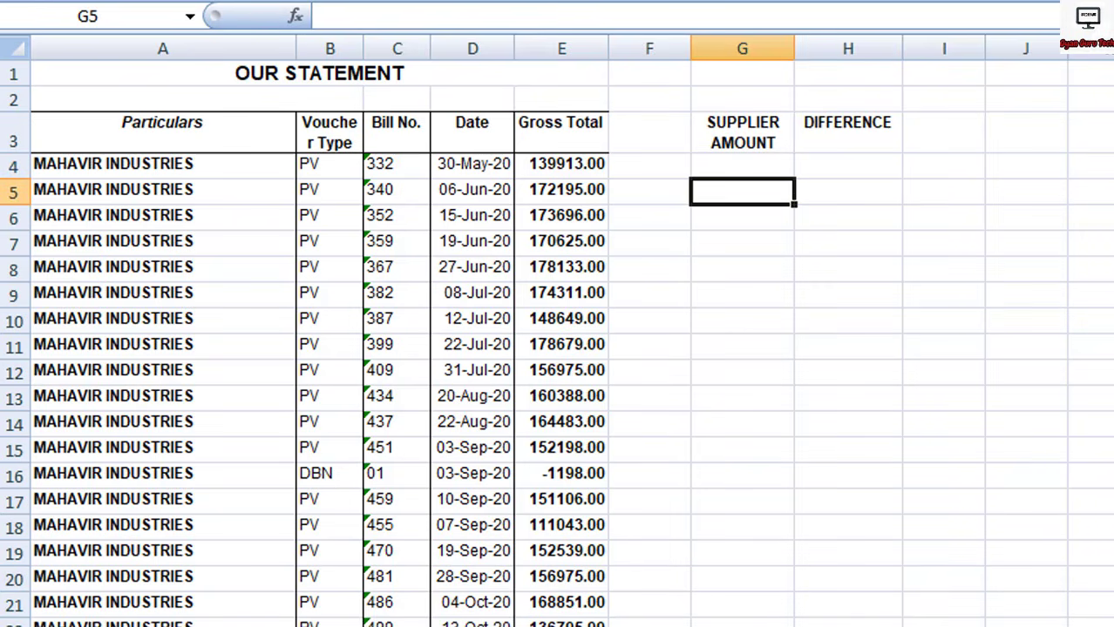
pyautogui.click(741, 165)
pyautogui.write('=')
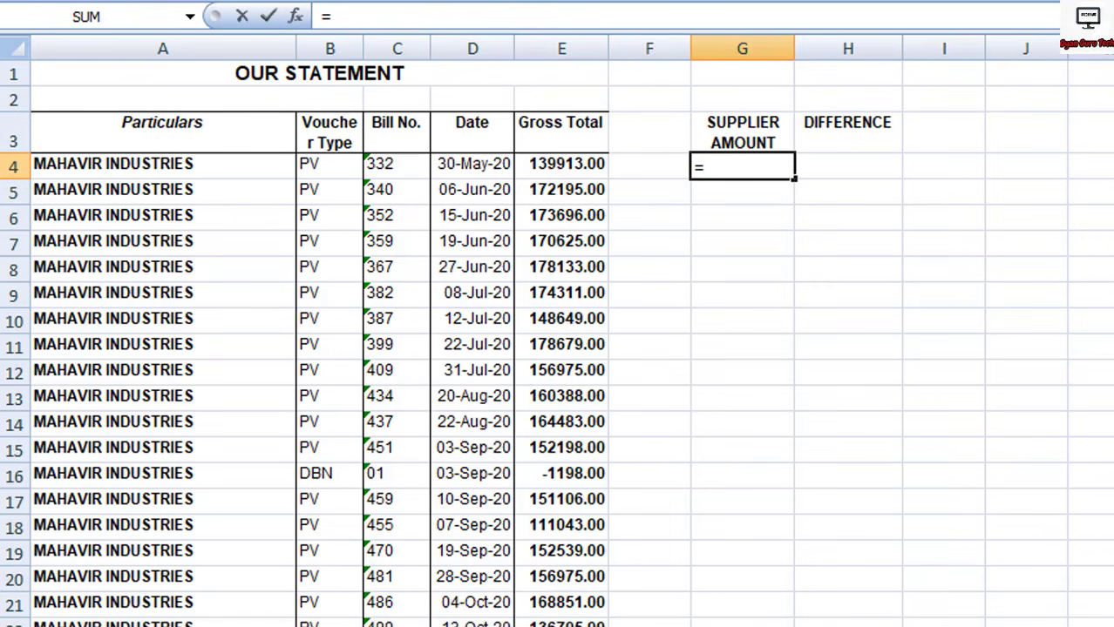
pyautogui.write('VL')
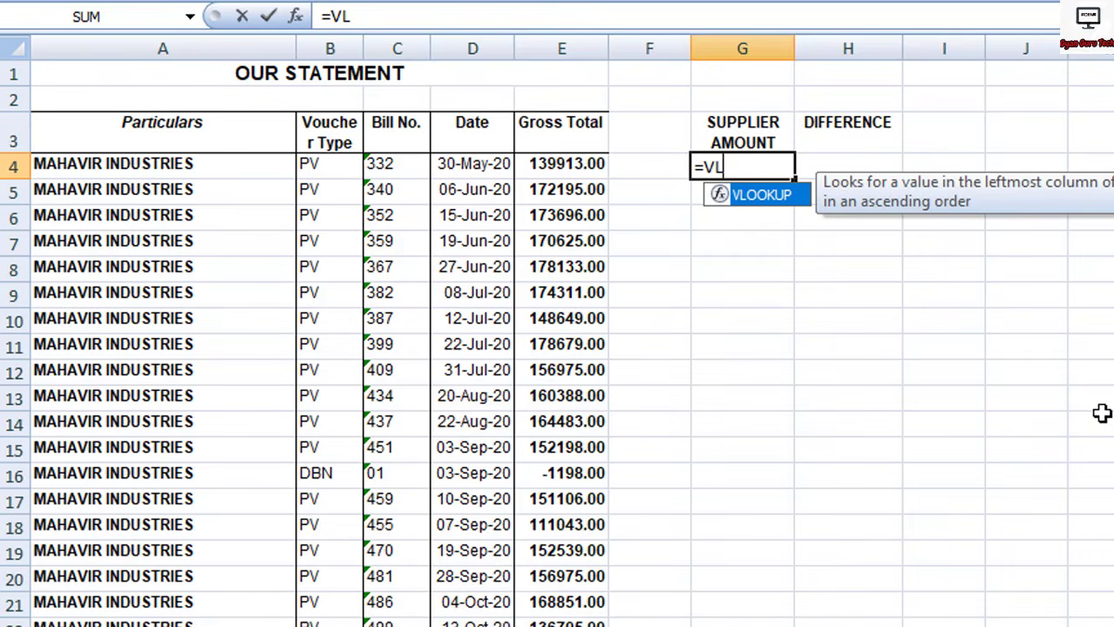
pyautogui.doubleClick(764, 197)
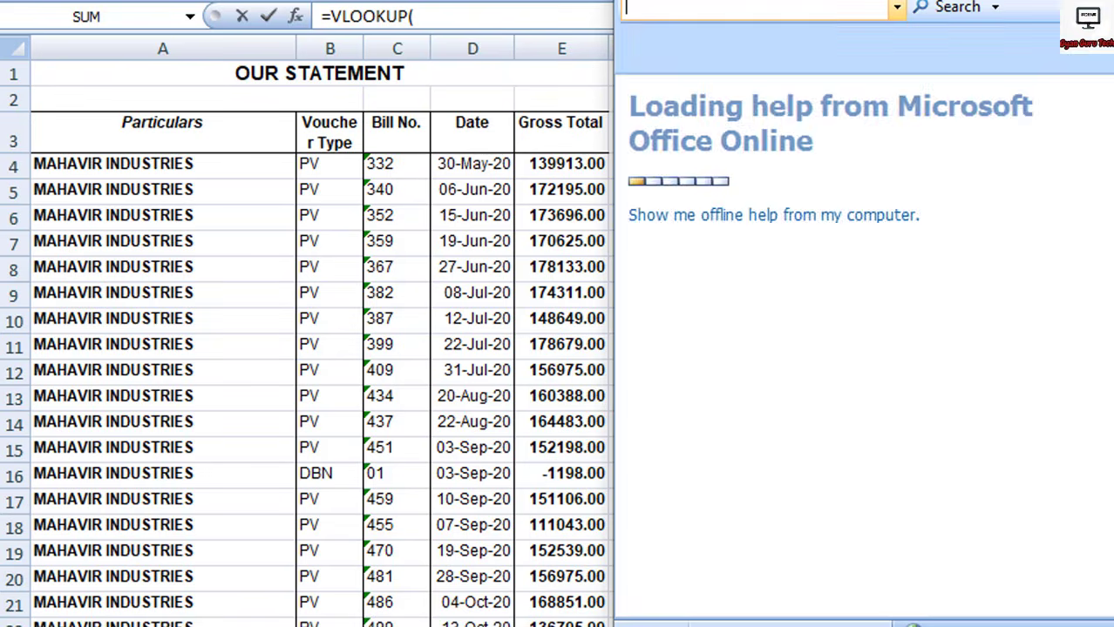
pyautogui.hotkey('alt', 'F4')
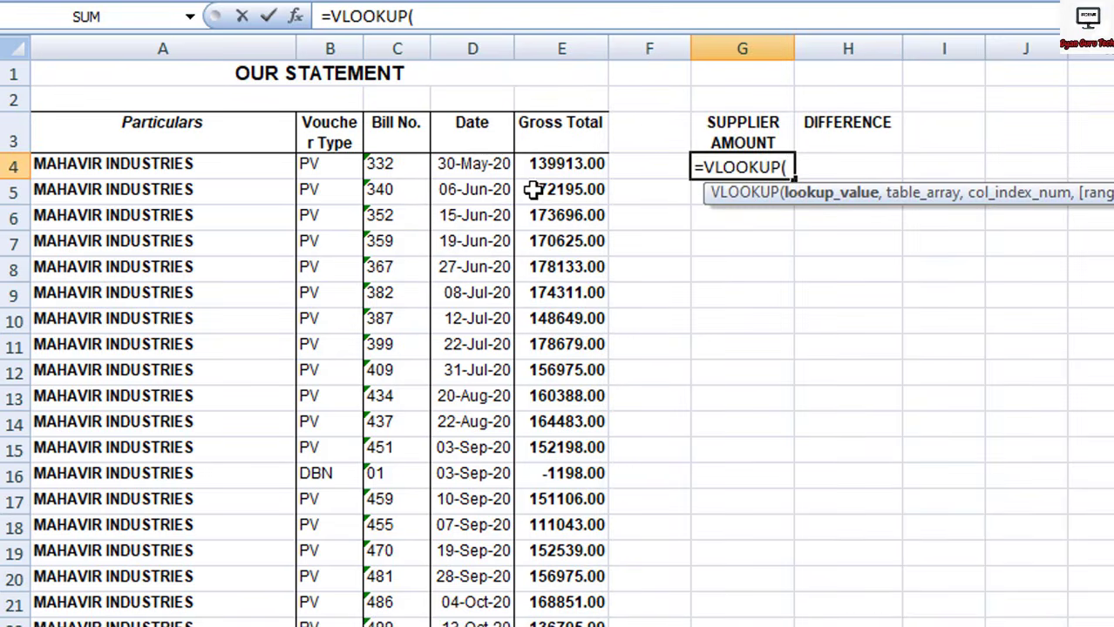
pyautogui.click(395, 163)
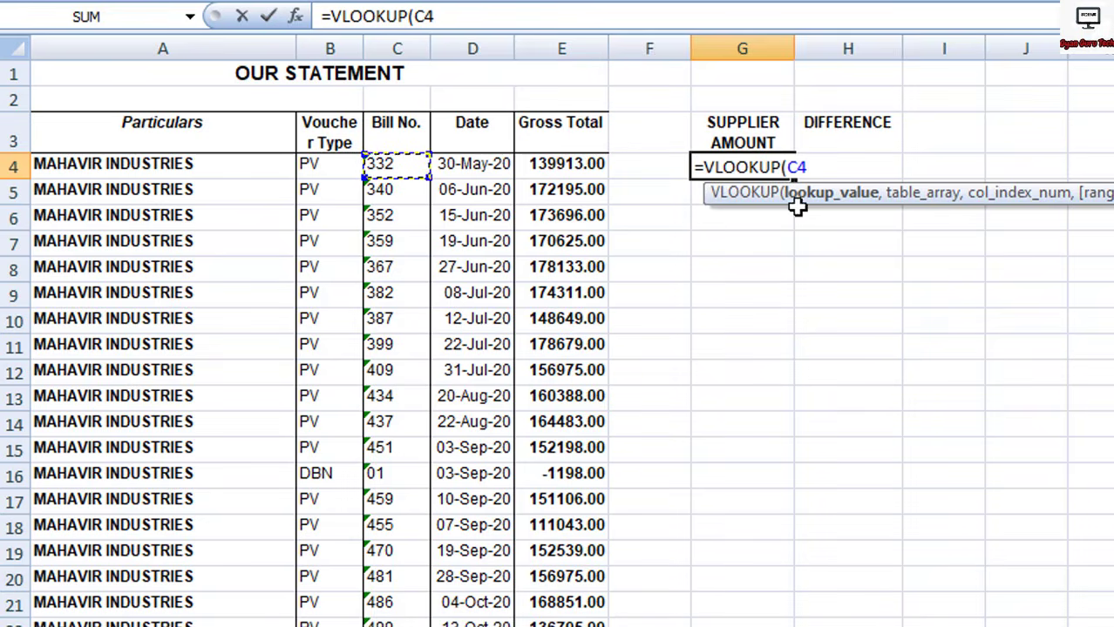
pyautogui.write(',')
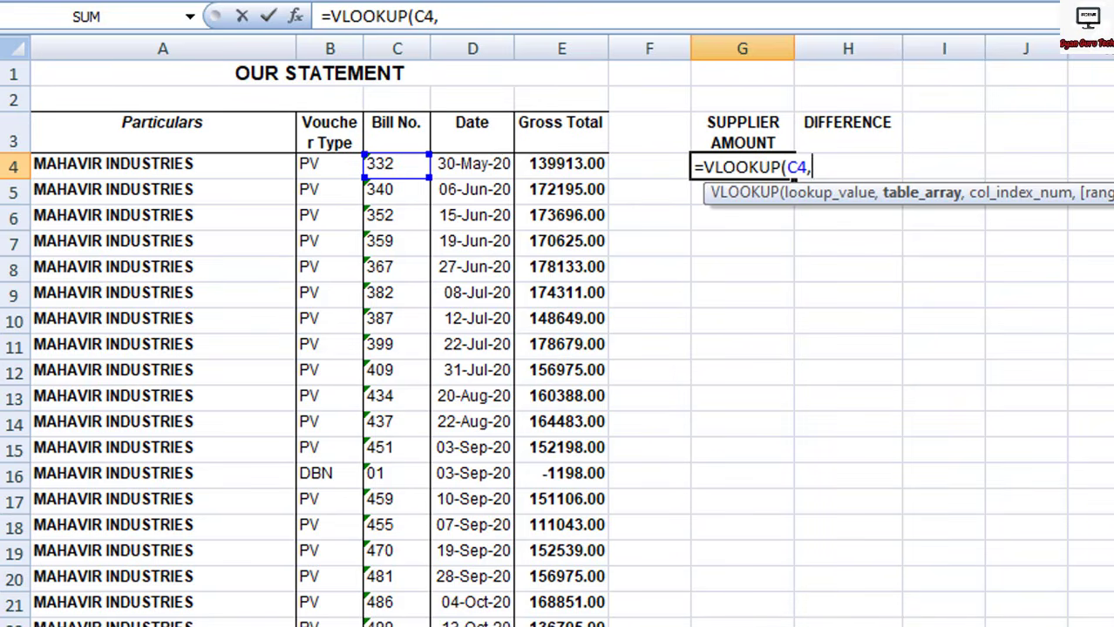
# Set the lookup's table array to C3:E45 on the SUPPLIER STATMENT sheet and lock it as an absolute reference.
pyautogui.hotkey('ctrl', 'pagedown')
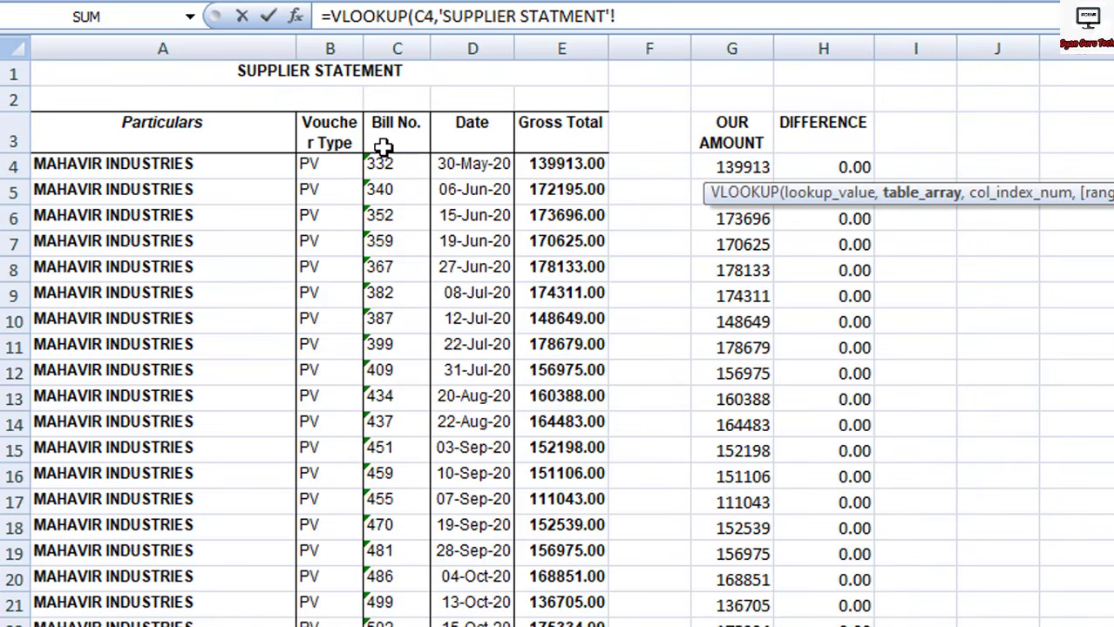
pyautogui.moveTo(384, 140); pyautogui.dragTo(598, 602)
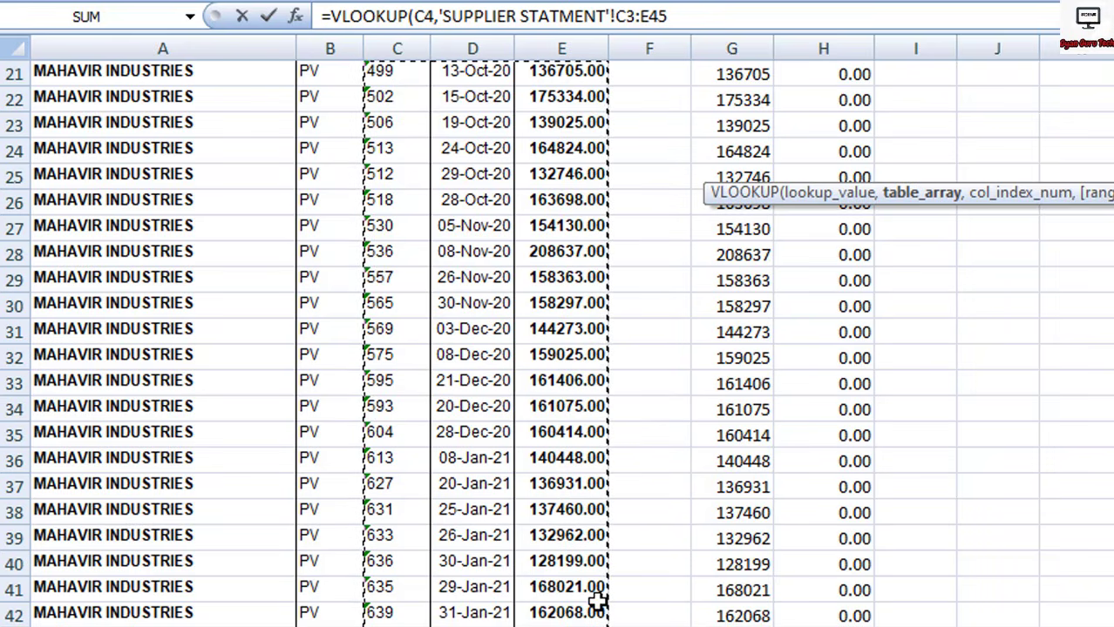
pyautogui.press('F4')
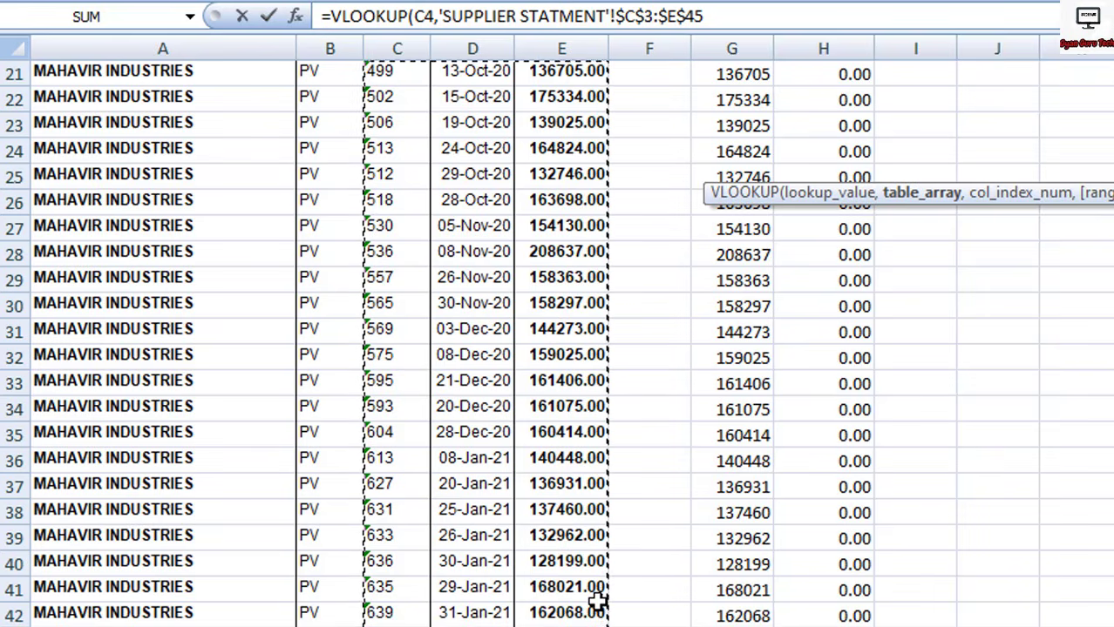
pyautogui.write(',')
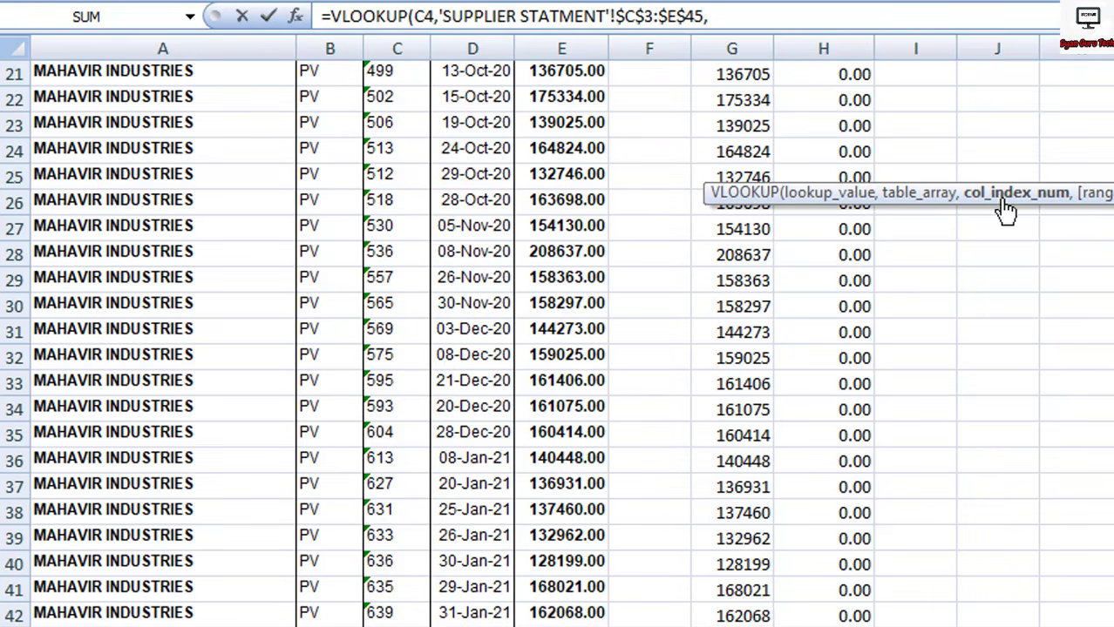
# Complete the G4 VLOOKUP with column index 3 and exact match set to 0.
pyautogui.scroll(3, 1056, 314)
pyautogui.scroll(4, 1056, 314)
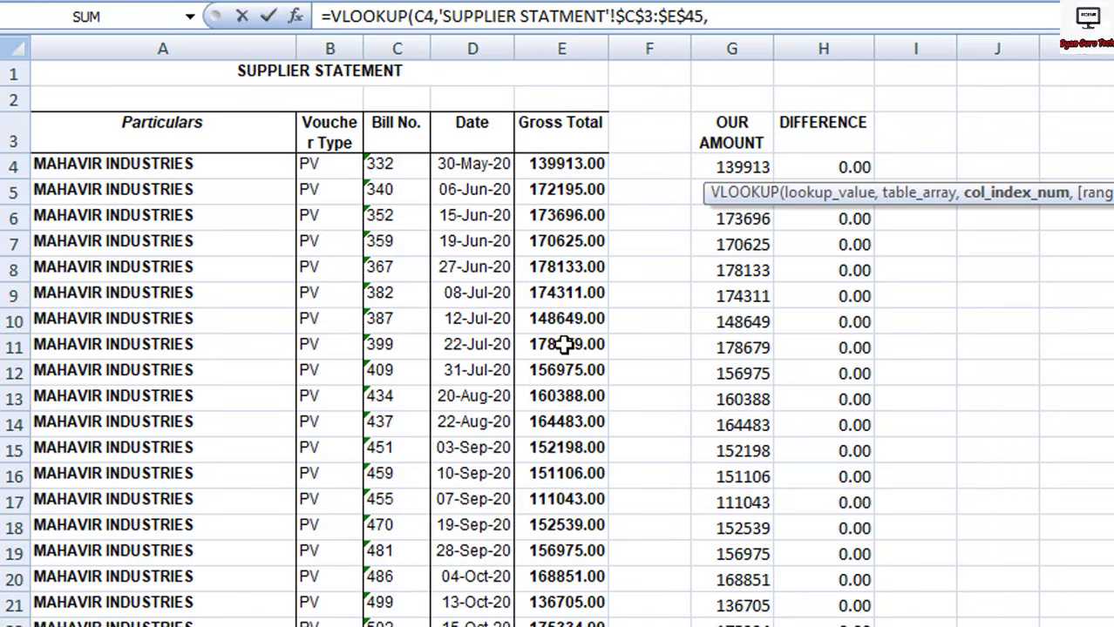
pyautogui.click(720, 16)
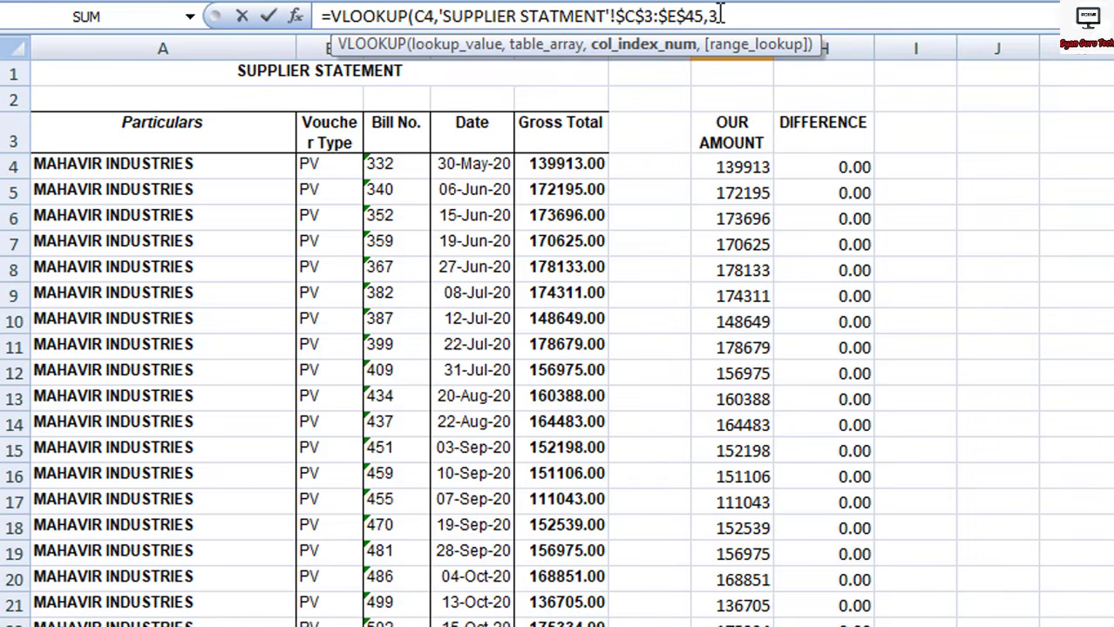
pyautogui.write('3,')
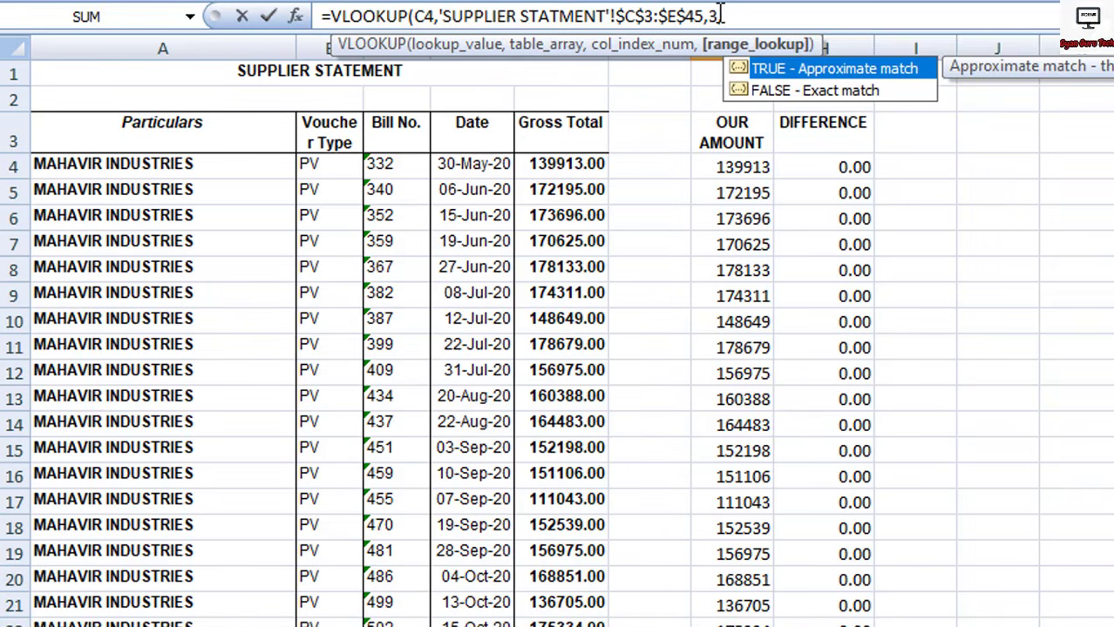
pyautogui.write('0)')
pyautogui.press('Return')
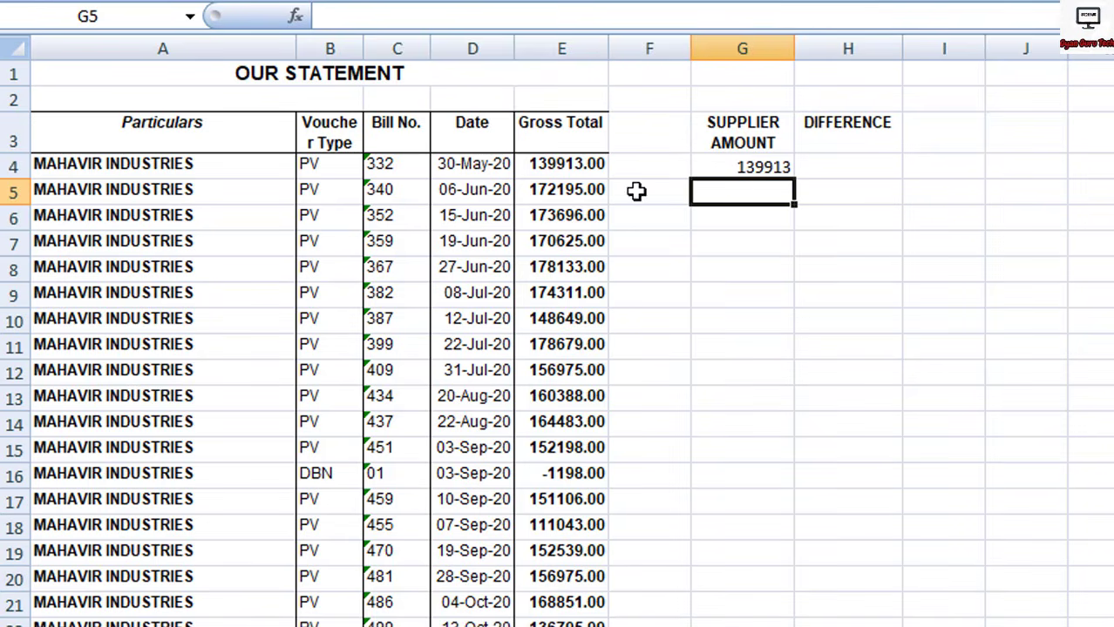
pyautogui.click(744, 167)
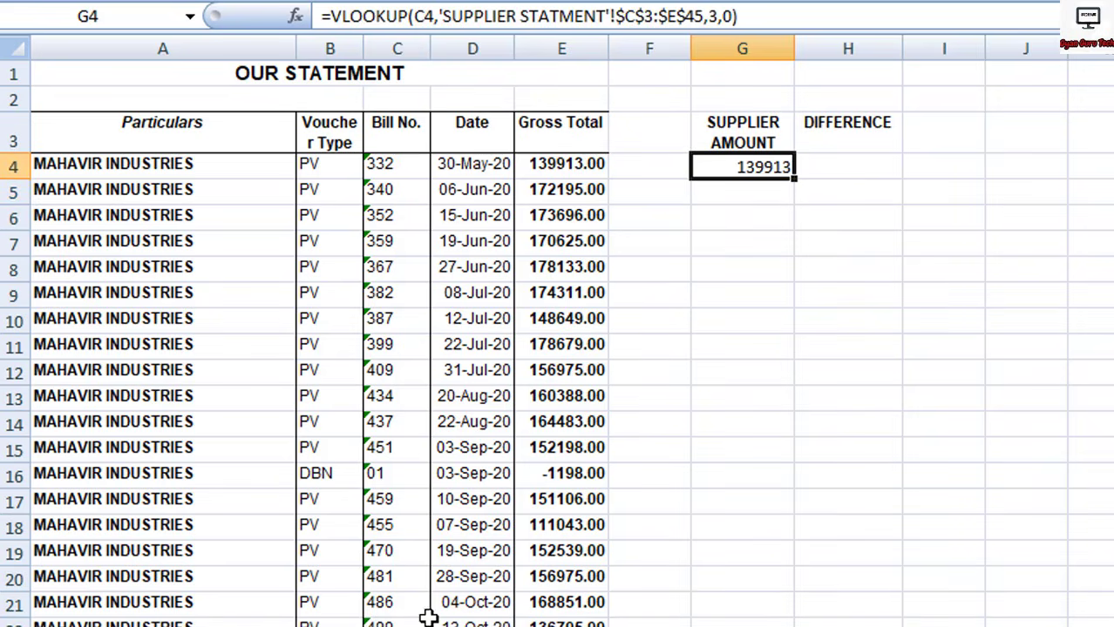
pyautogui.click(383, 168)
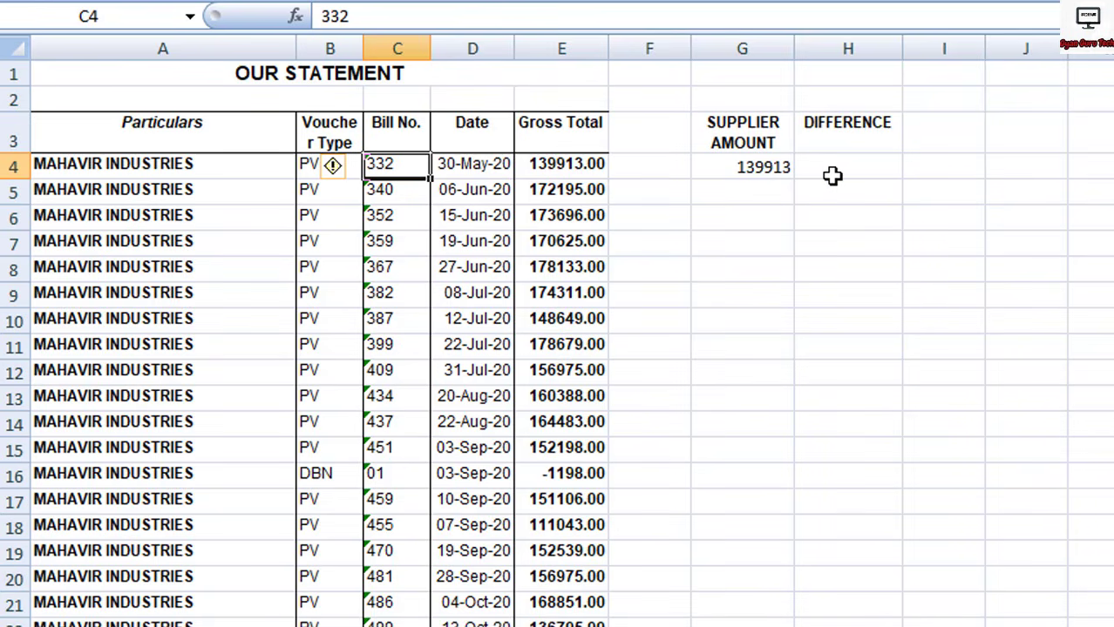
# In H4 under DIFFERENCE, subtract the supplier amount from the gross total with =E4-G4.
pyautogui.click(847, 174)
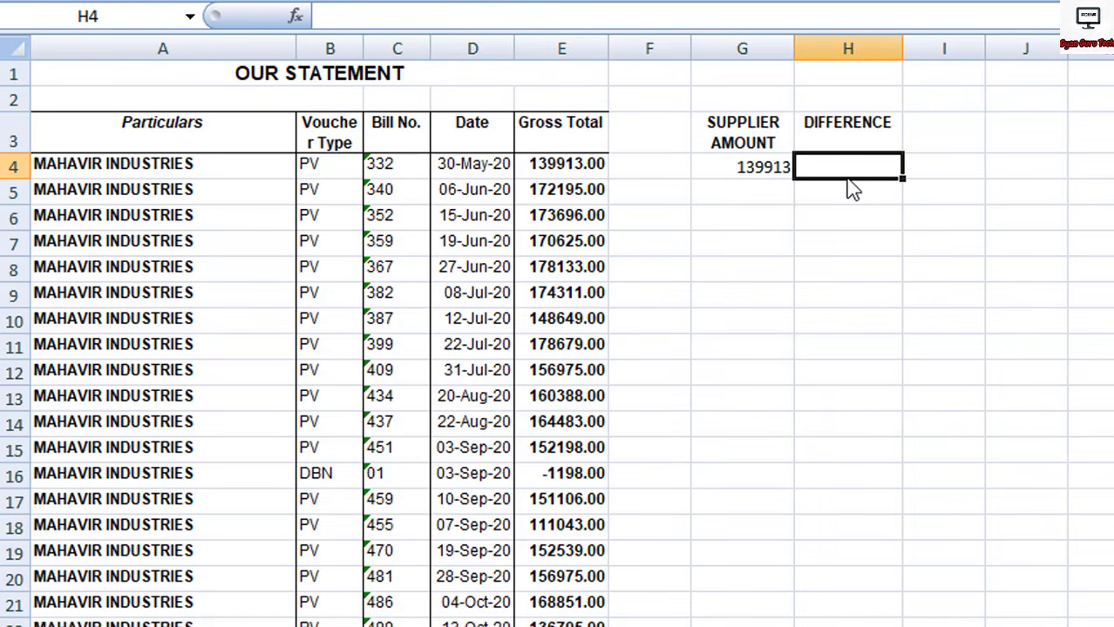
pyautogui.write('=')
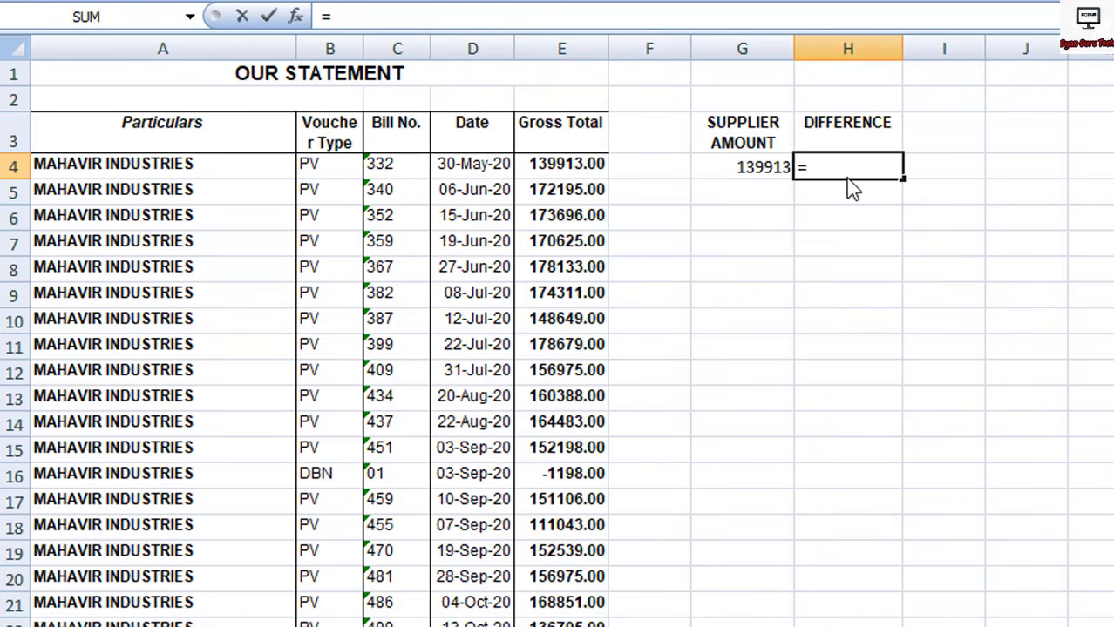
pyautogui.click(583, 165)
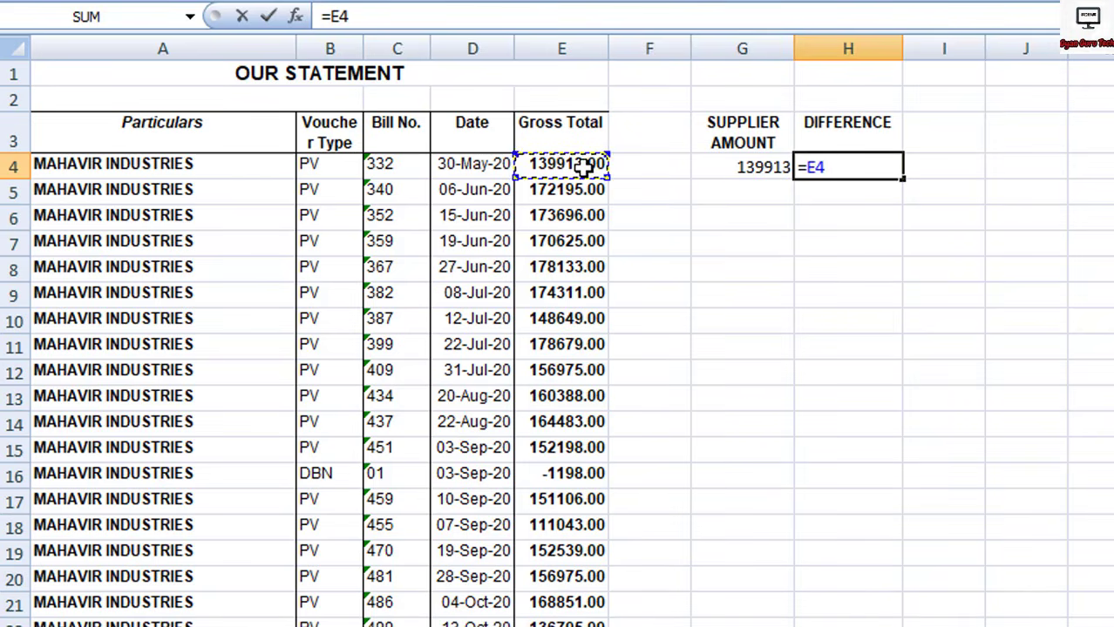
pyautogui.write('-')
pyautogui.click(739, 168)
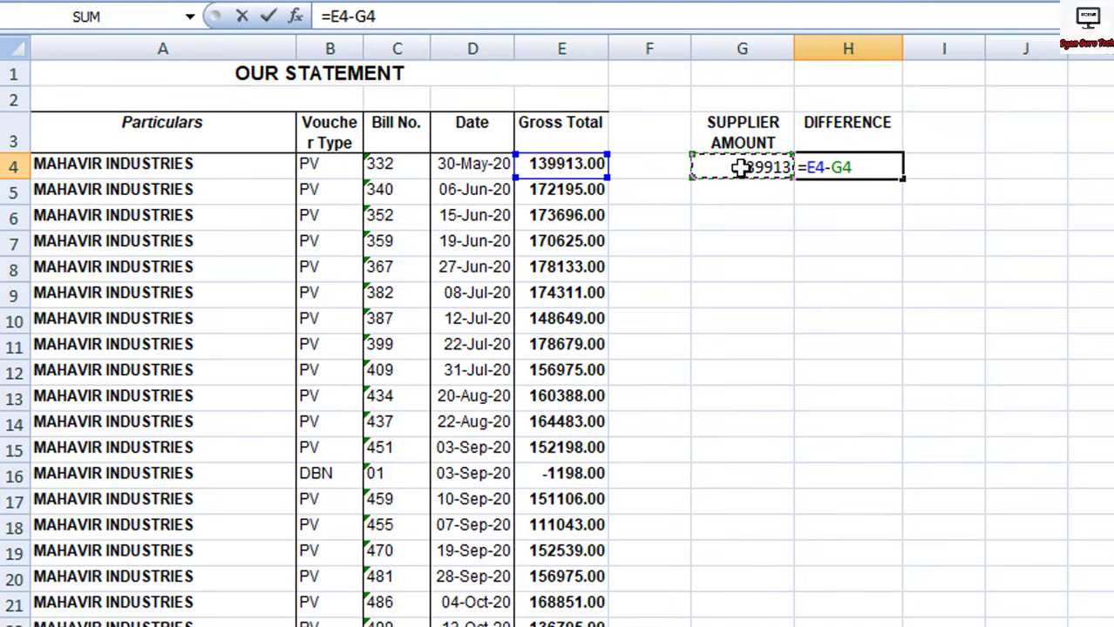
pyautogui.press('Return')
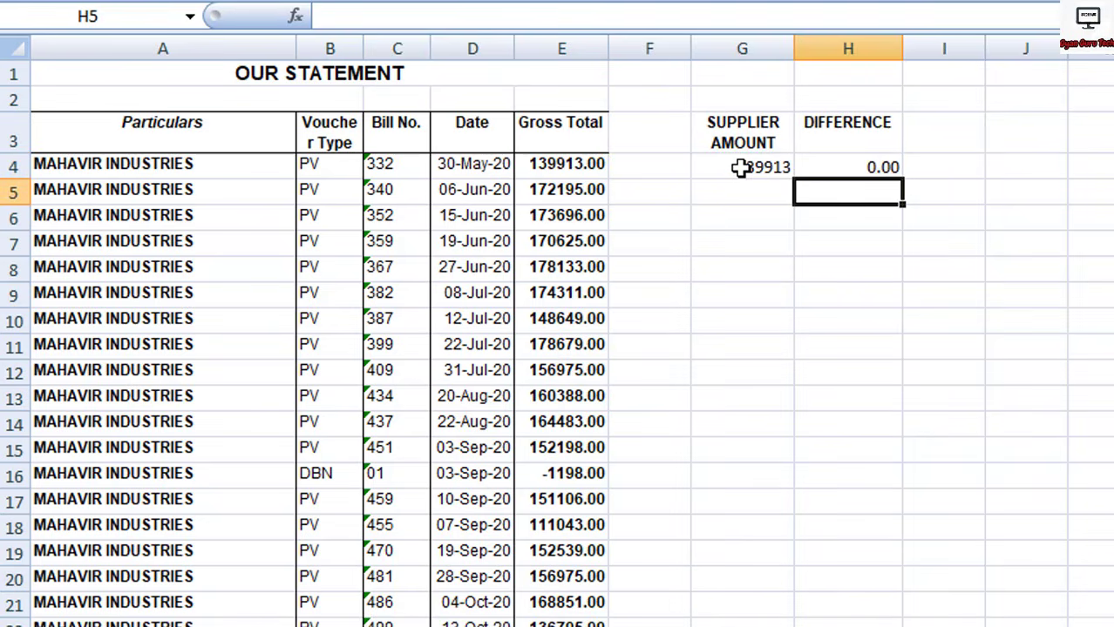
# Fill the SUPPLIER AMOUNT lookup and DIFFERENCE formulas from row 4 down through row 49, the Grand Total row.
pyautogui.moveTo(749, 167); pyautogui.dragTo(861, 164)
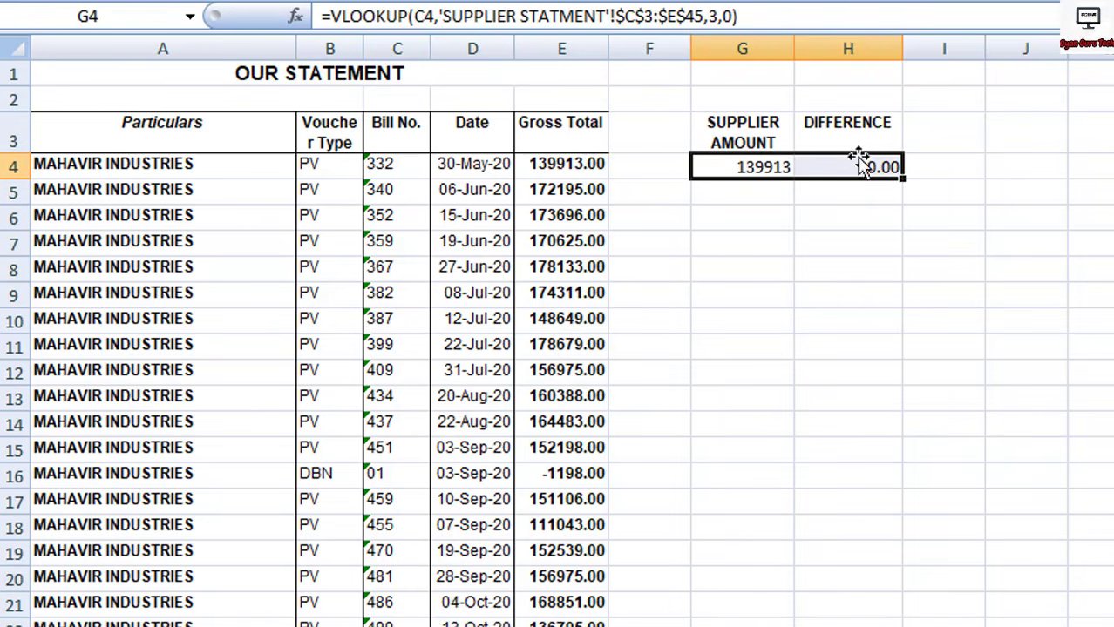
pyautogui.hotkey('shift', 'Down')
pyautogui.hotkey('shift', 'Down')
pyautogui.hotkey('shift', 'Down')
pyautogui.hotkey('shift', 'Down')
pyautogui.hotkey('shift', 'Down')
pyautogui.hotkey('shift', 'Down')
pyautogui.hotkey('shift', 'Down')
pyautogui.hotkey('shift', 'Down')
pyautogui.hotkey('shift', 'Down')
pyautogui.hotkey('shift', 'Down')
pyautogui.hotkey('shift', 'Down')
pyautogui.hotkey('shift', 'Down')
pyautogui.hotkey('shift', 'Down')
pyautogui.hotkey('shift', 'Down')
pyautogui.hotkey('shift', 'Down')
pyautogui.hotkey('shift', 'Down')
pyautogui.hotkey('shift', 'Down')
pyautogui.hotkey('shift', 'Down')
pyautogui.hotkey('shift', 'Down')
pyautogui.hotkey('shift', 'Down')
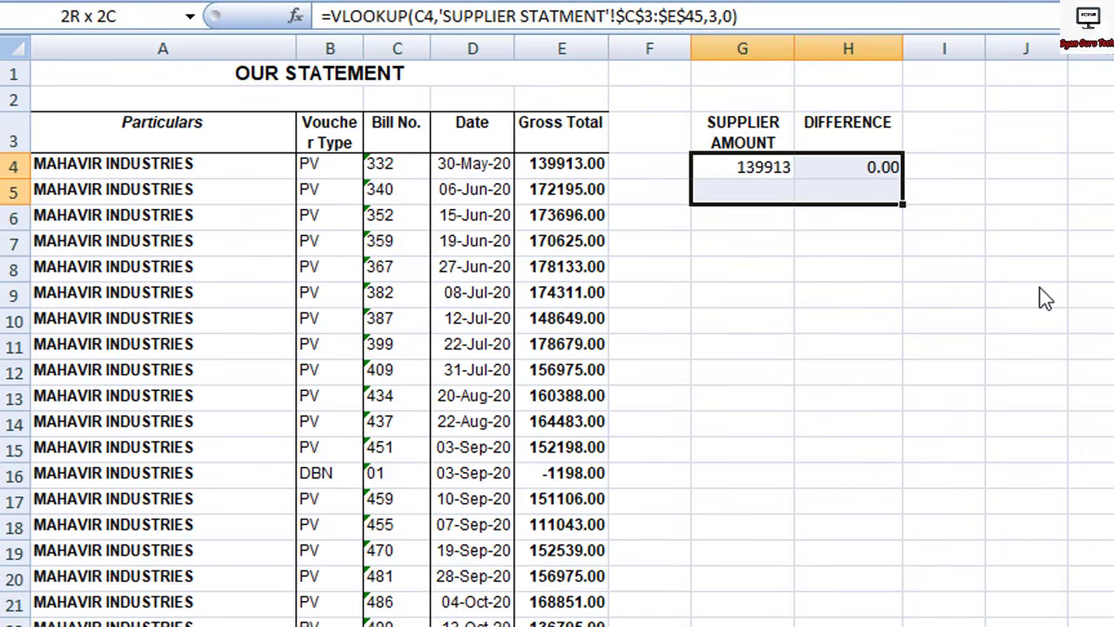
pyautogui.hotkey('shift', 'Down')
pyautogui.hotkey('shift', 'Down')
pyautogui.hotkey('shift', 'Down')
pyautogui.hotkey('shift', 'Down')
pyautogui.hotkey('shift', 'Down')
pyautogui.hotkey('shift', 'Down')
pyautogui.hotkey('shift', 'Down')
pyautogui.hotkey('shift', 'Down')
pyautogui.hotkey('shift', 'Down')
pyautogui.hotkey('shift', 'Down')
pyautogui.hotkey('shift', 'Down')
pyautogui.hotkey('shift', 'Down')
pyautogui.hotkey('shift', 'Down')
pyautogui.hotkey('shift', 'Down')
pyautogui.hotkey('shift', 'Down')
pyautogui.hotkey('shift', 'Down')
pyautogui.hotkey('shift', 'Down')
pyautogui.hotkey('shift', 'Down')
pyautogui.hotkey('shift', 'Down')
pyautogui.hotkey('shift', 'Down')
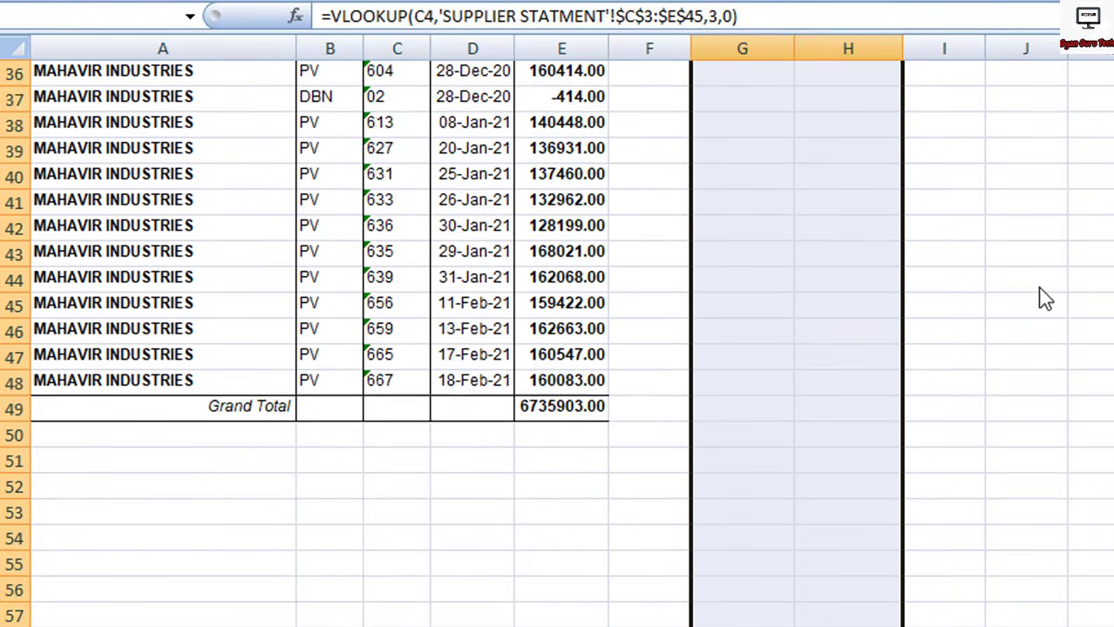
pyautogui.hotkey('shift', 'Up')
pyautogui.hotkey('shift', 'Up')
pyautogui.hotkey('shift', 'Up')
pyautogui.hotkey('shift', 'Up')
pyautogui.hotkey('shift', 'Up')
pyautogui.hotkey('shift', 'Up')
pyautogui.hotkey('shift', 'Up')
pyautogui.hotkey('shift', 'Up')
pyautogui.hotkey('shift', 'Up')
pyautogui.hotkey('shift', 'Up')
pyautogui.hotkey('shift', 'Up')
pyautogui.hotkey('shift', 'Up')
pyautogui.hotkey('shift', 'Up')
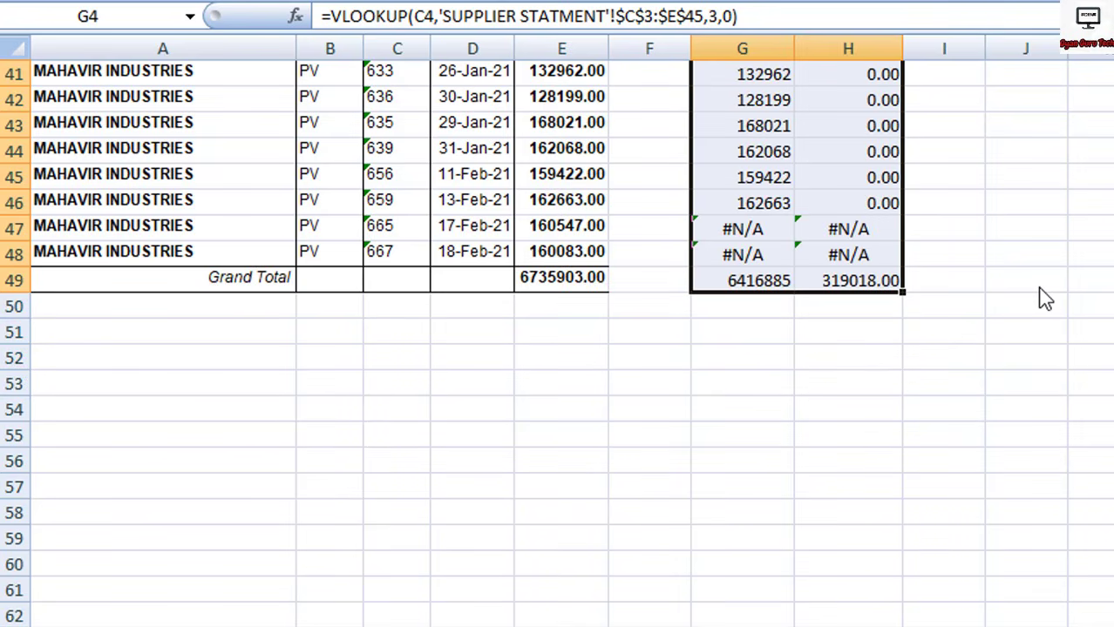
# Review the lookup results and inspect the formula, bill number and gross total of debit note 01 in row 16.
pyautogui.scroll(13, 1027, 209)
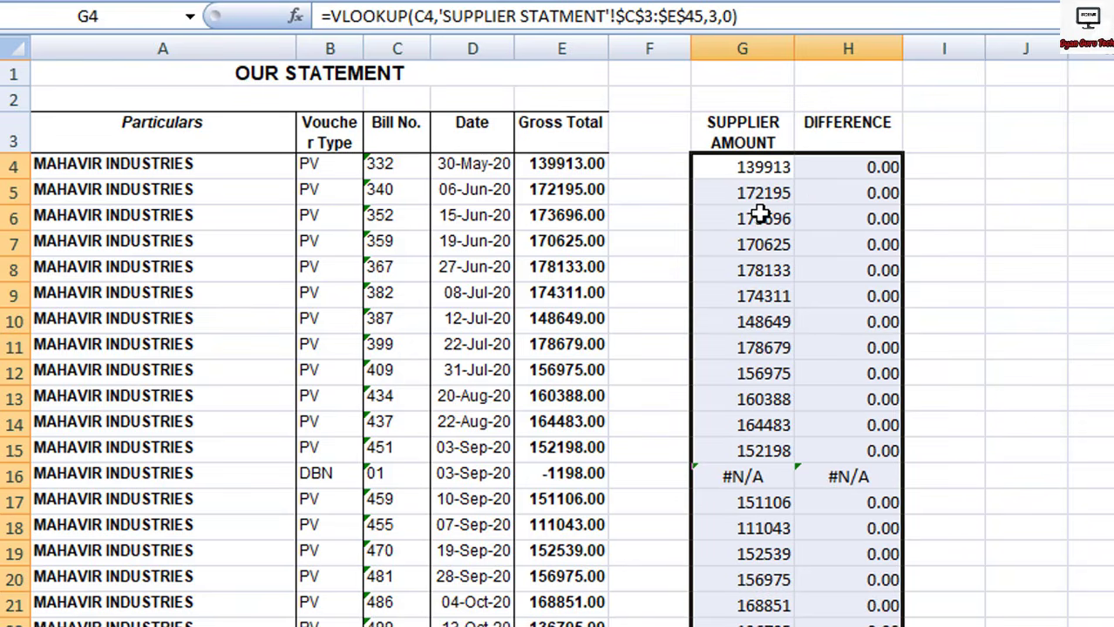
pyautogui.scroll(-2, 763, 216)
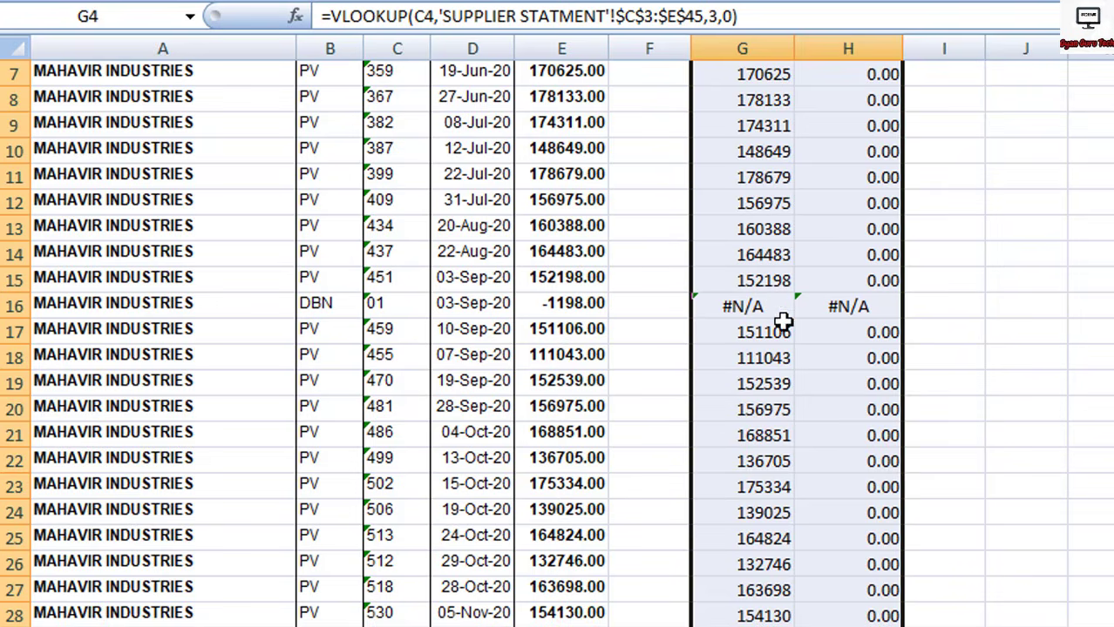
pyautogui.click(747, 310)
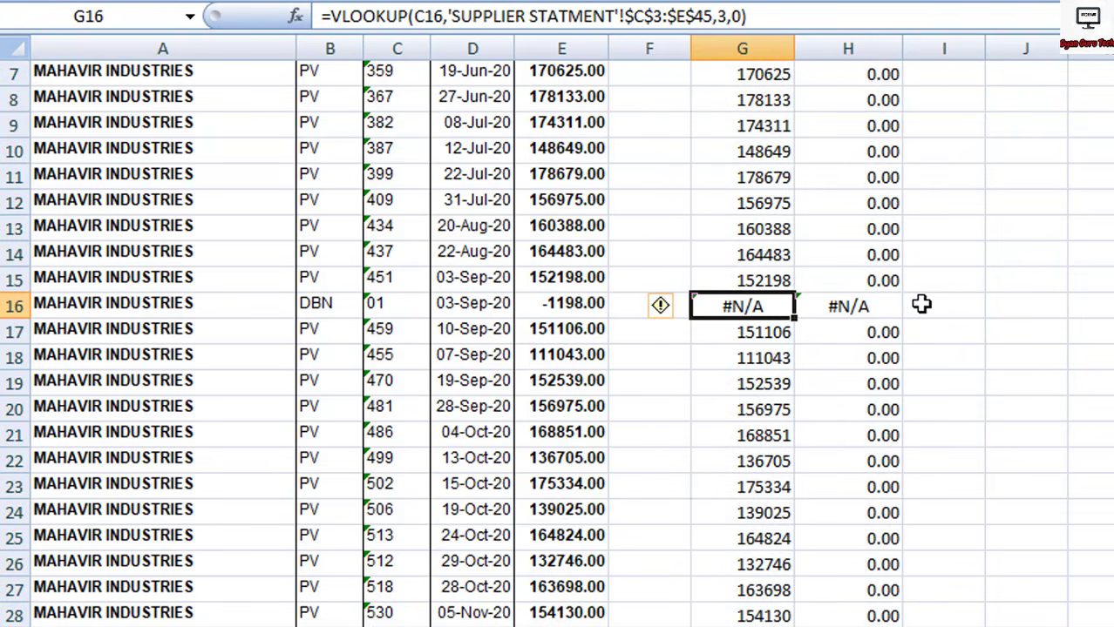
pyautogui.press('Down')
pyautogui.press('Down')
pyautogui.press('Down')
pyautogui.press('Down')
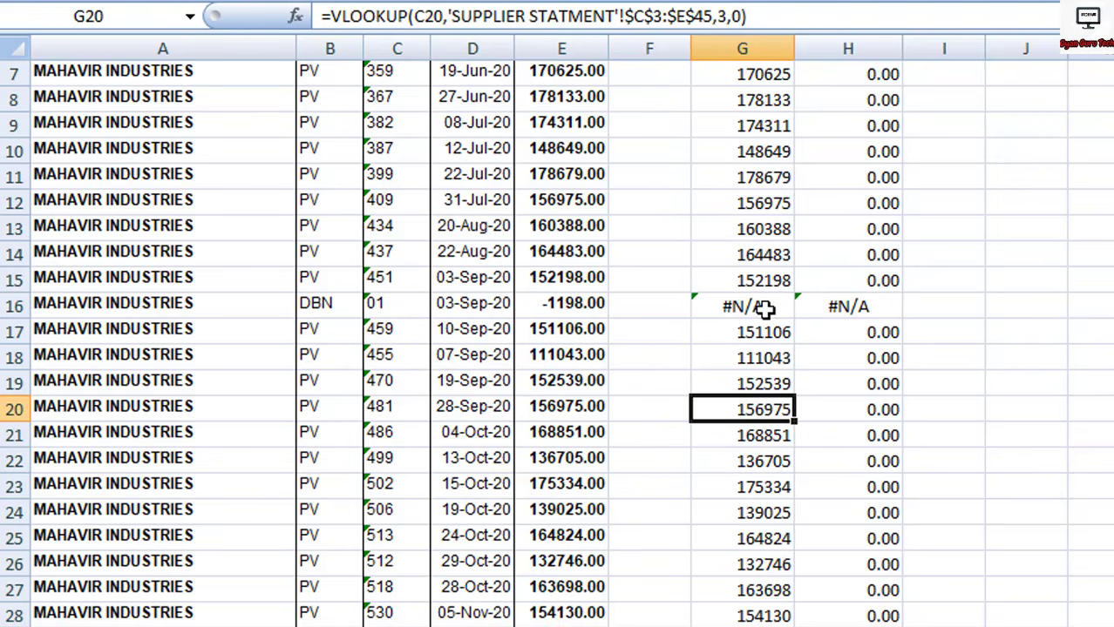
pyautogui.click(755, 309)
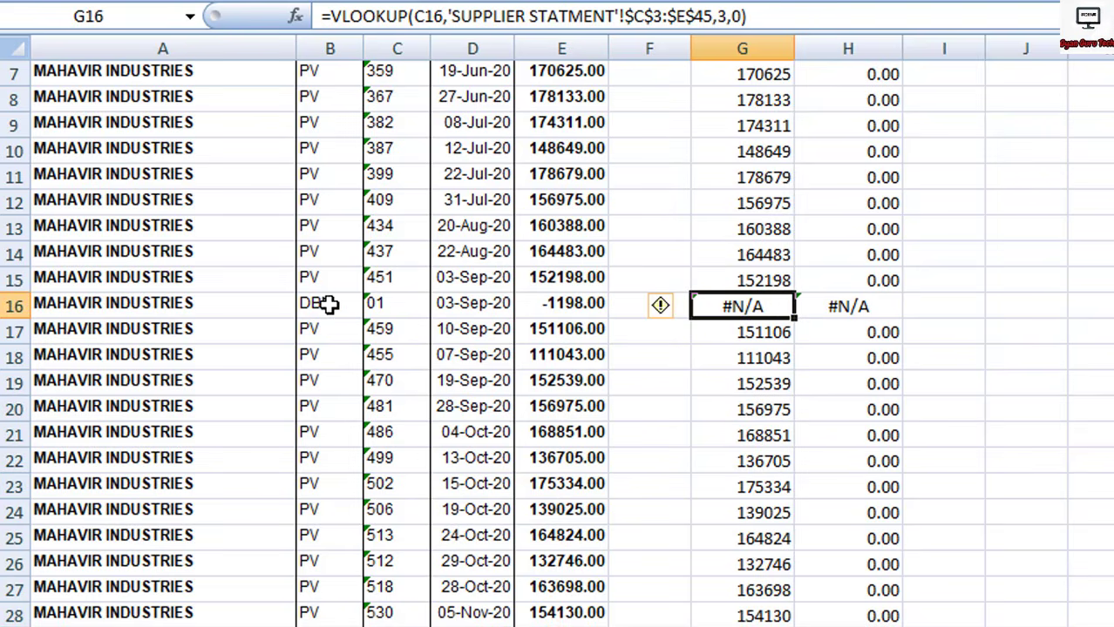
pyautogui.click(380, 310)
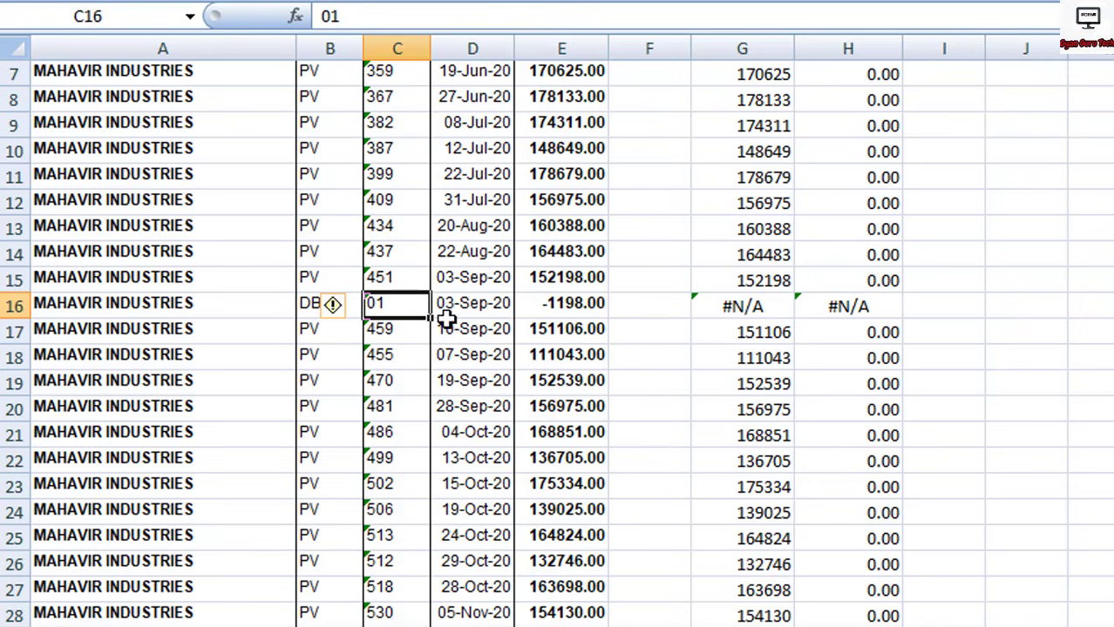
pyautogui.doubleClick(586, 305)
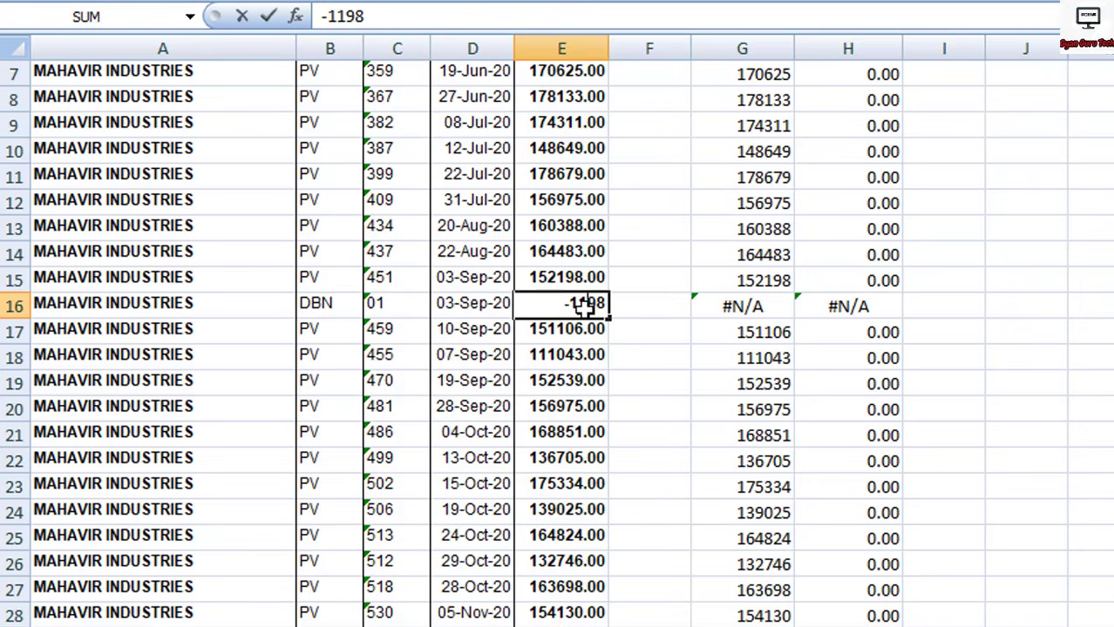
pyautogui.press('Escape')
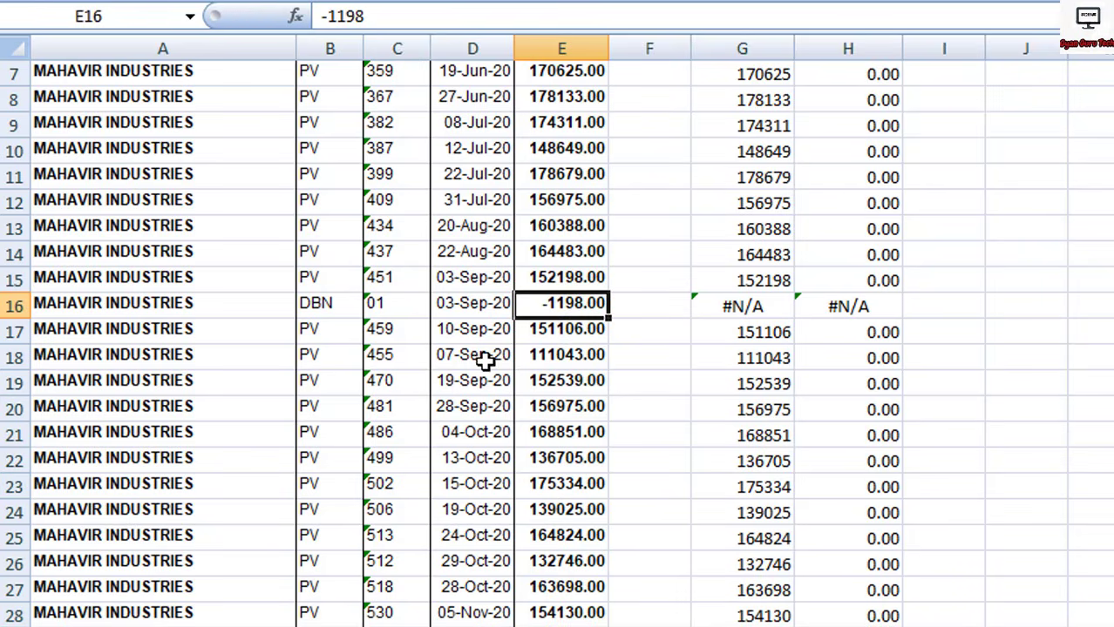
# Check the SUPPLIER STATMENT sheet for an entry matching debit note 01 of 03-Sep-20.
pyautogui.click(568, 282)
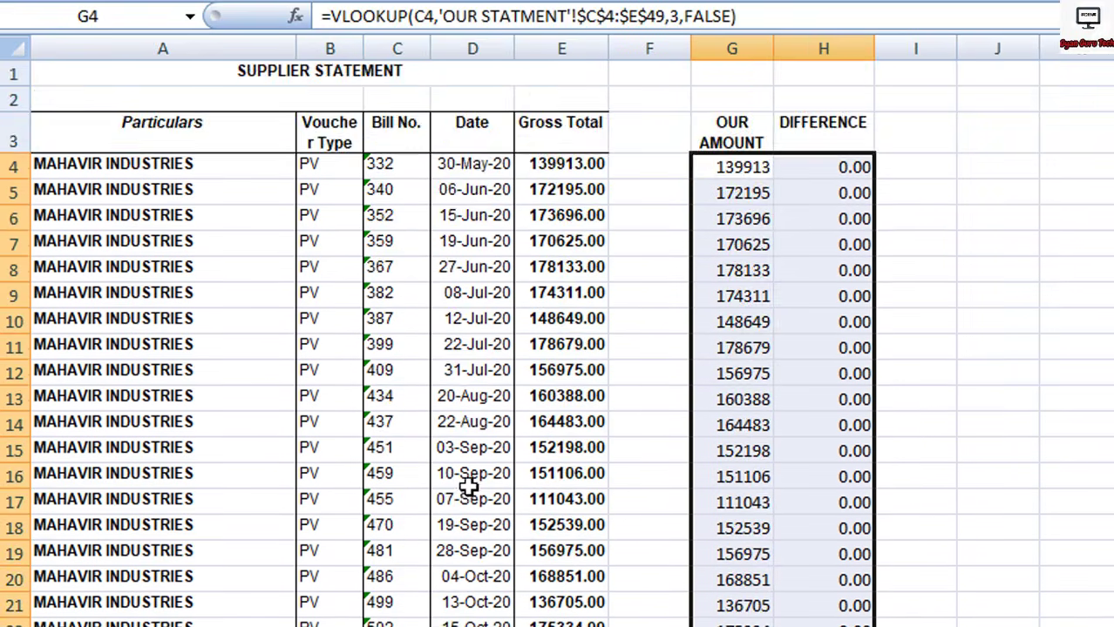
pyautogui.scroll(-8, 470, 484)
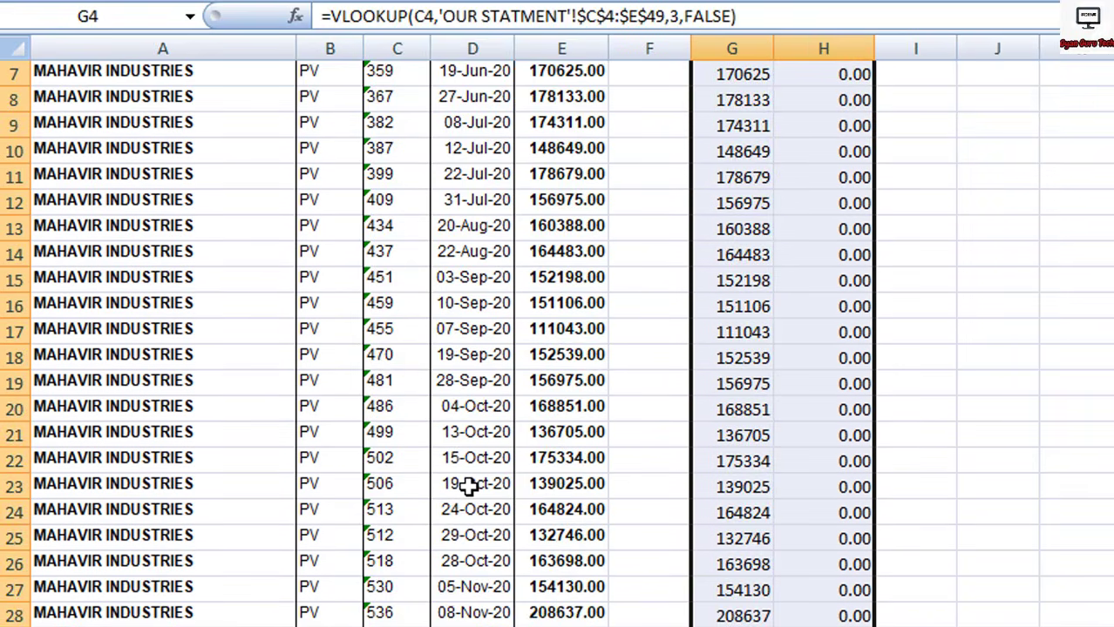
pyautogui.scroll(8, 470, 483)
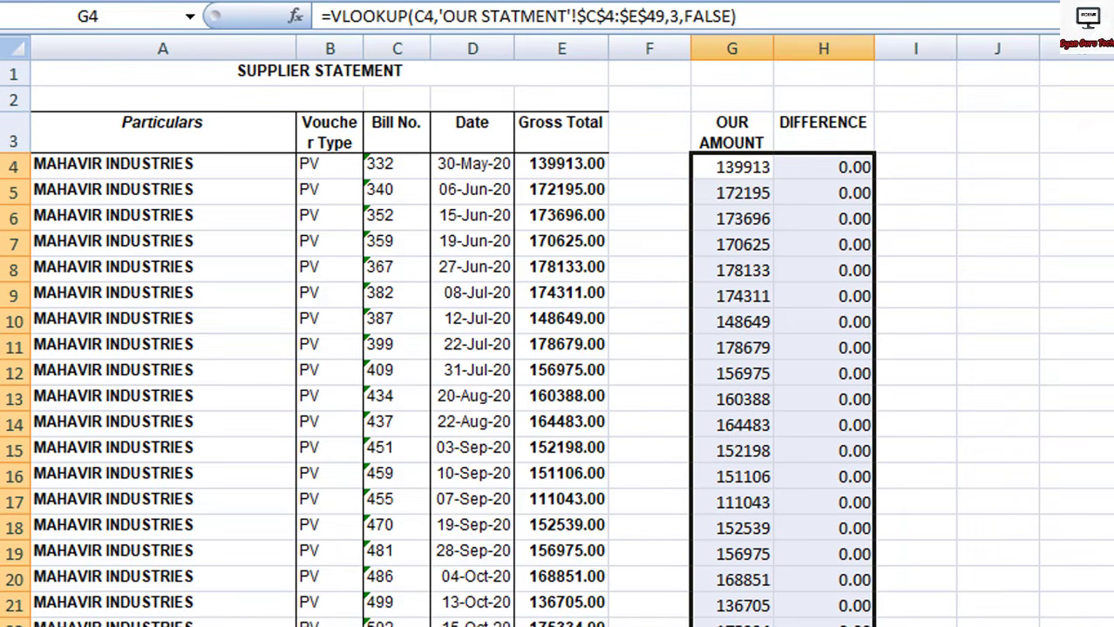
pyautogui.scroll(-2, 326, 556)
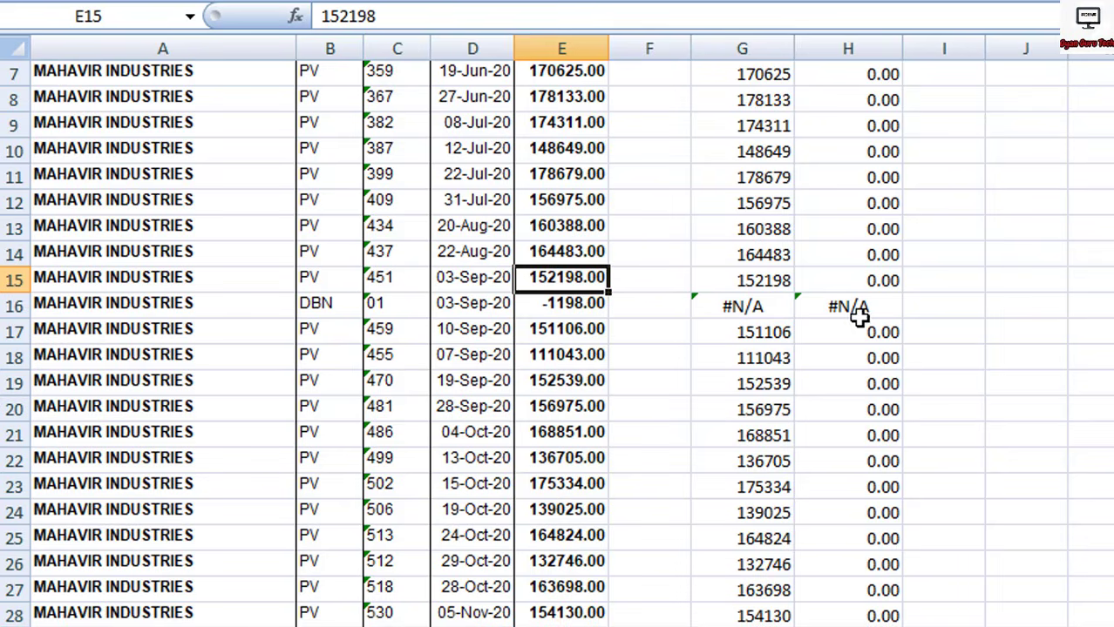
# On the OUR STATMENT sheet, examine the gross totals of debit notes 01 and 02 in rows 16 and 37.
pyautogui.click(554, 303)
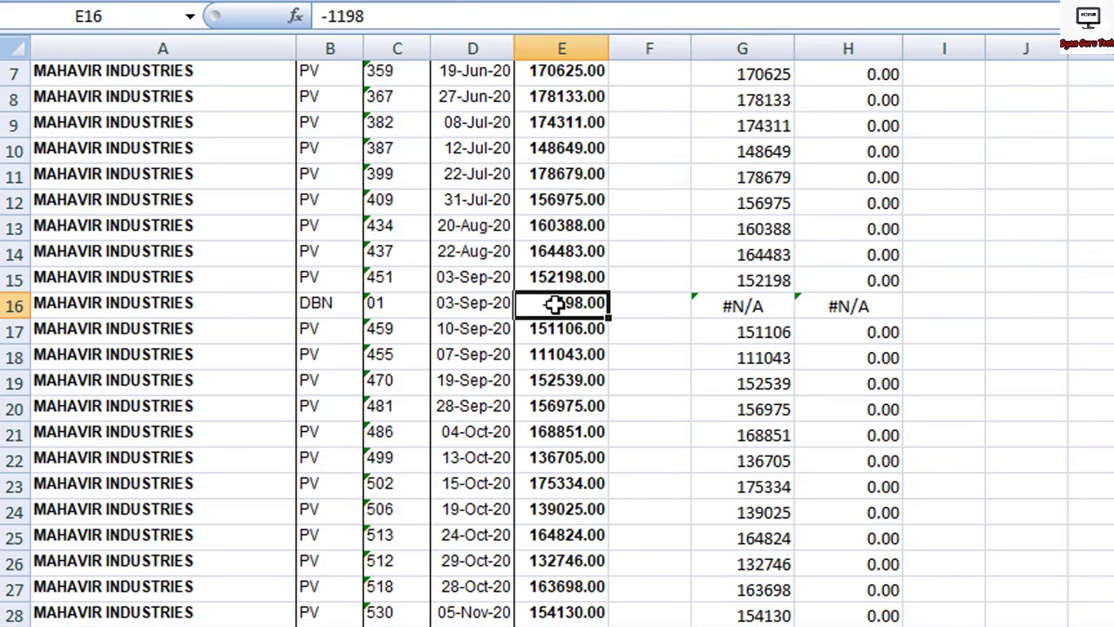
pyautogui.scroll(-3, 684, 312)
pyautogui.scroll(-2, 684, 312)
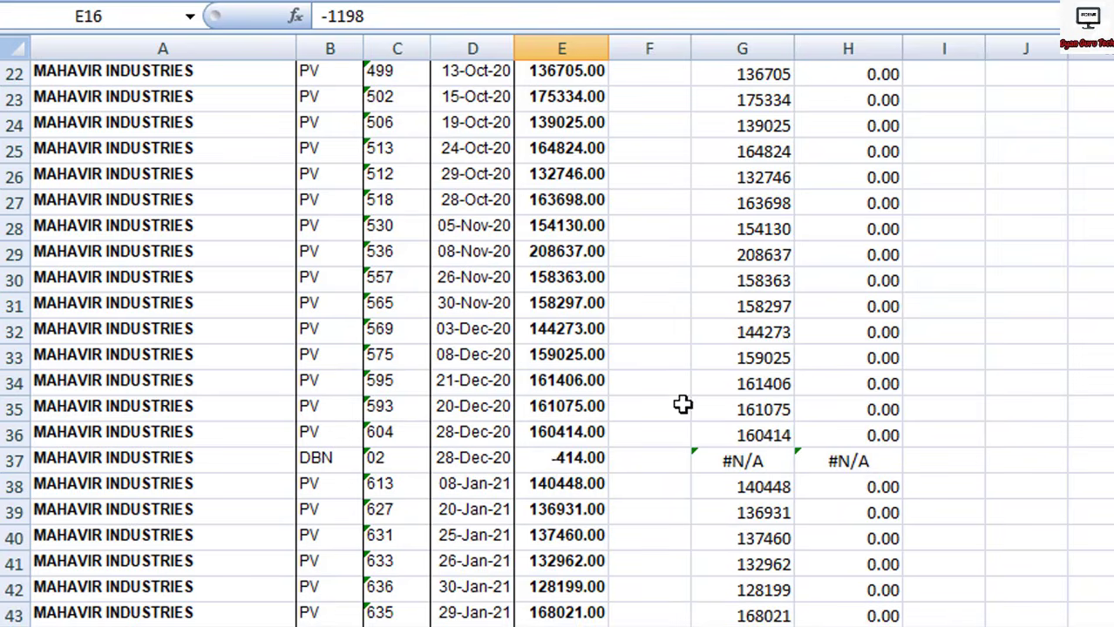
pyautogui.click(571, 464)
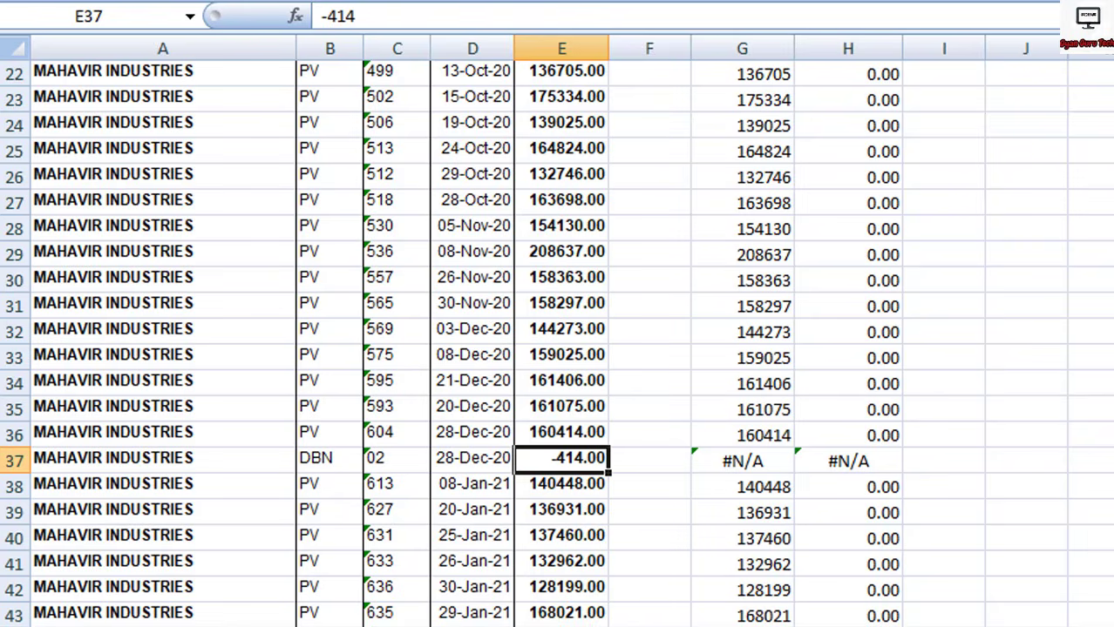
pyautogui.click(538, 434)
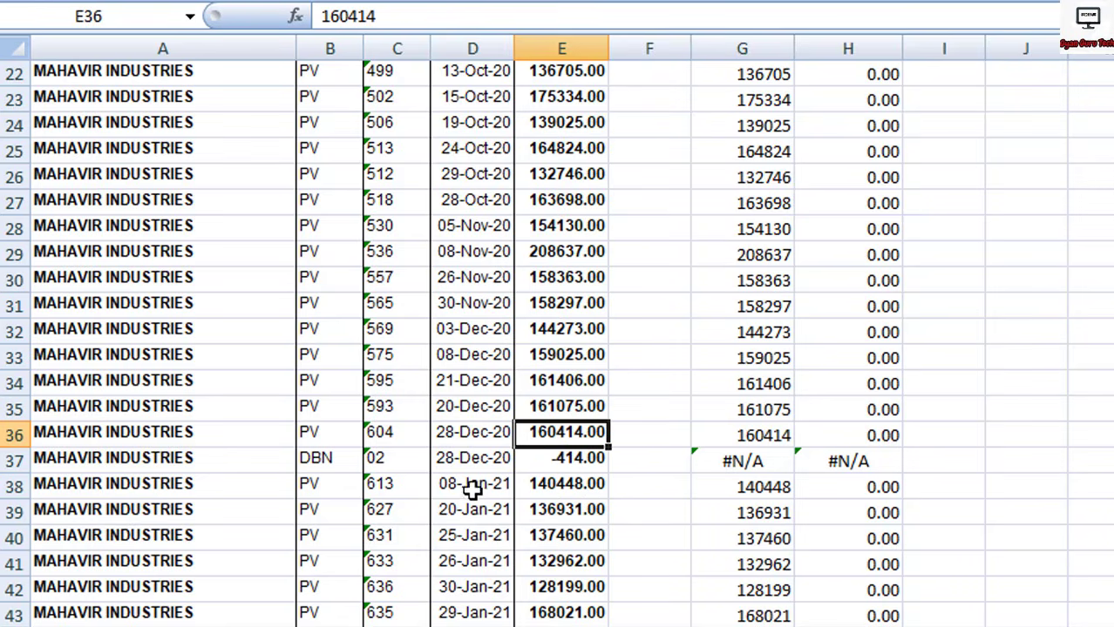
pyautogui.click(578, 461)
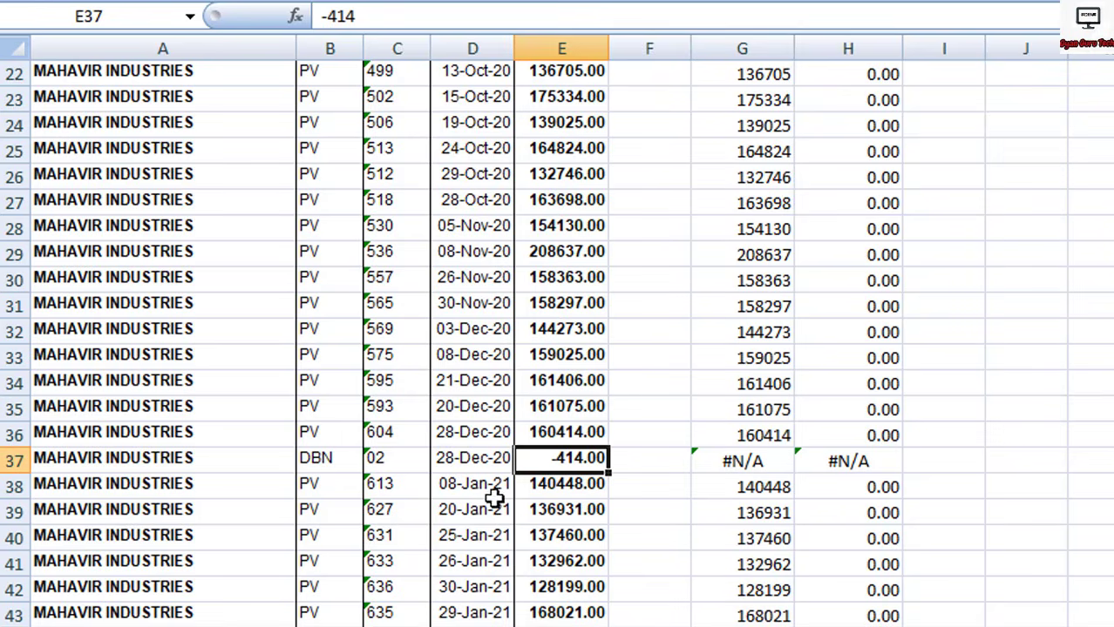
# Inspect the supplier amount lookups and bill numbers for bills 665 and 667 in rows 47 and 48.
pyautogui.scroll(-2, 535, 485)
pyautogui.scroll(-1, 535, 479)
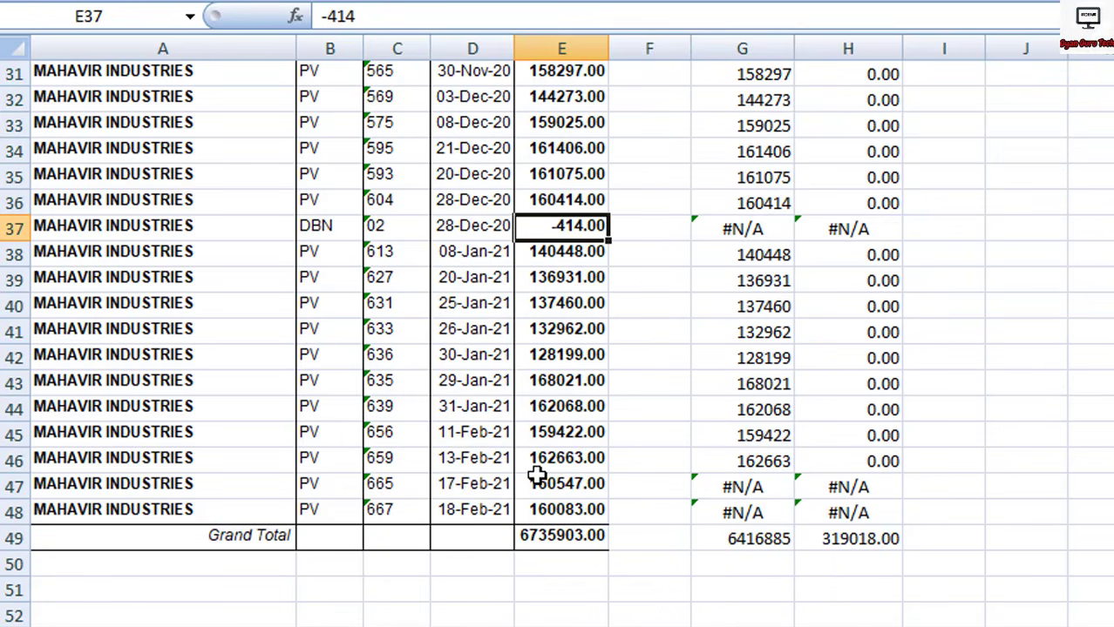
pyautogui.click(737, 488)
pyautogui.click(732, 518)
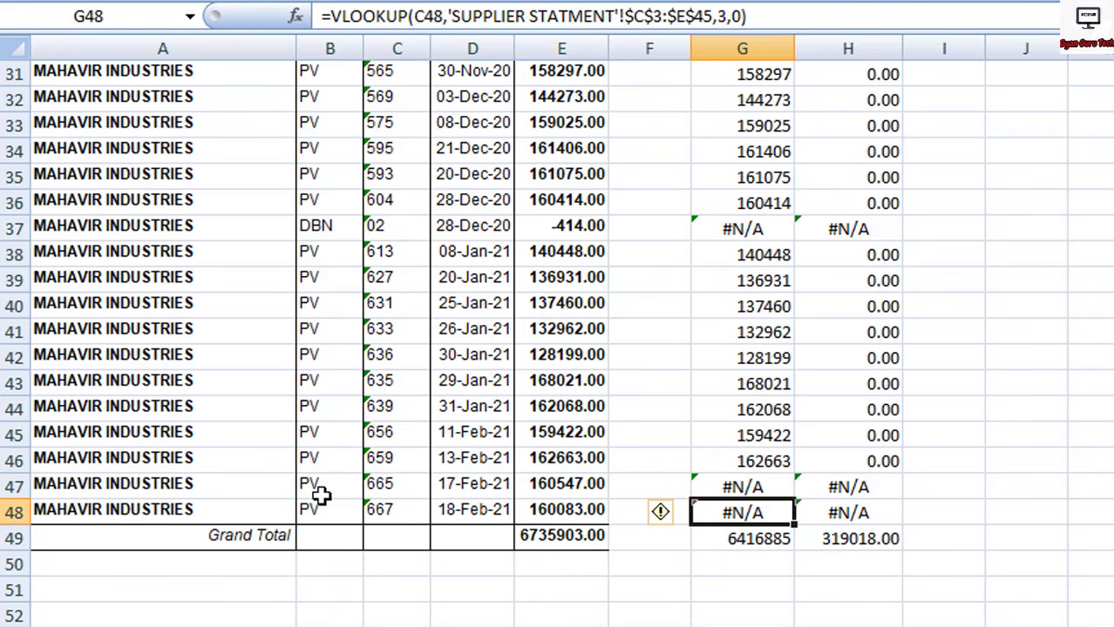
pyautogui.click(393, 487)
pyautogui.click(396, 515)
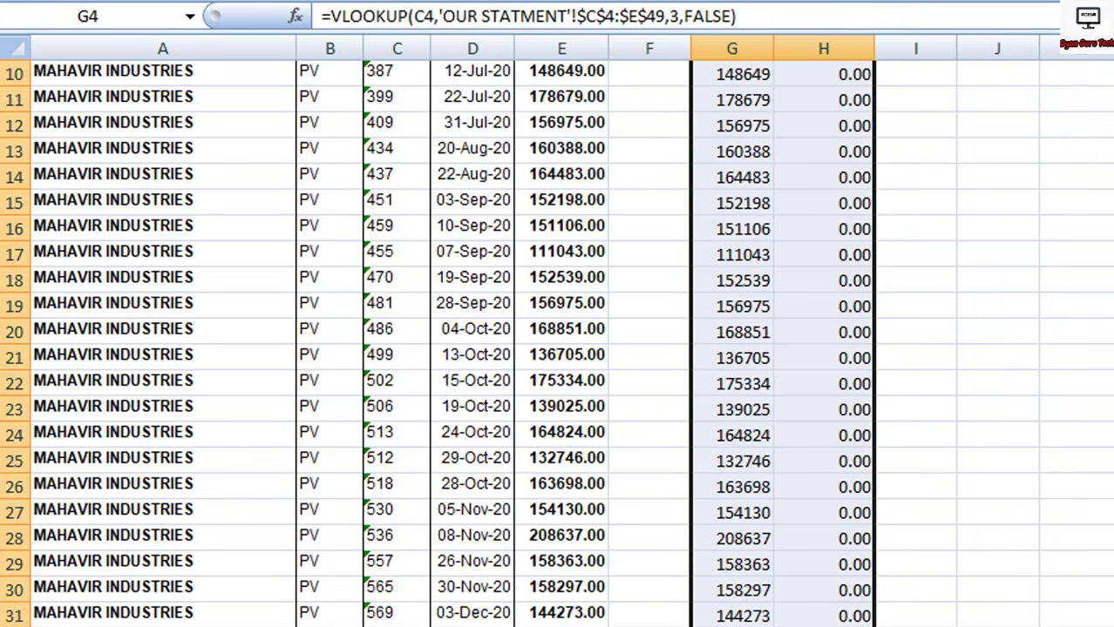
# Check the last bill numbers on the SUPPLIER STATMENT sheet against bills 665 and 667 on the OUR STATMENT sheet.
pyautogui.scroll(-5, 467, 503)
pyautogui.click(385, 540)
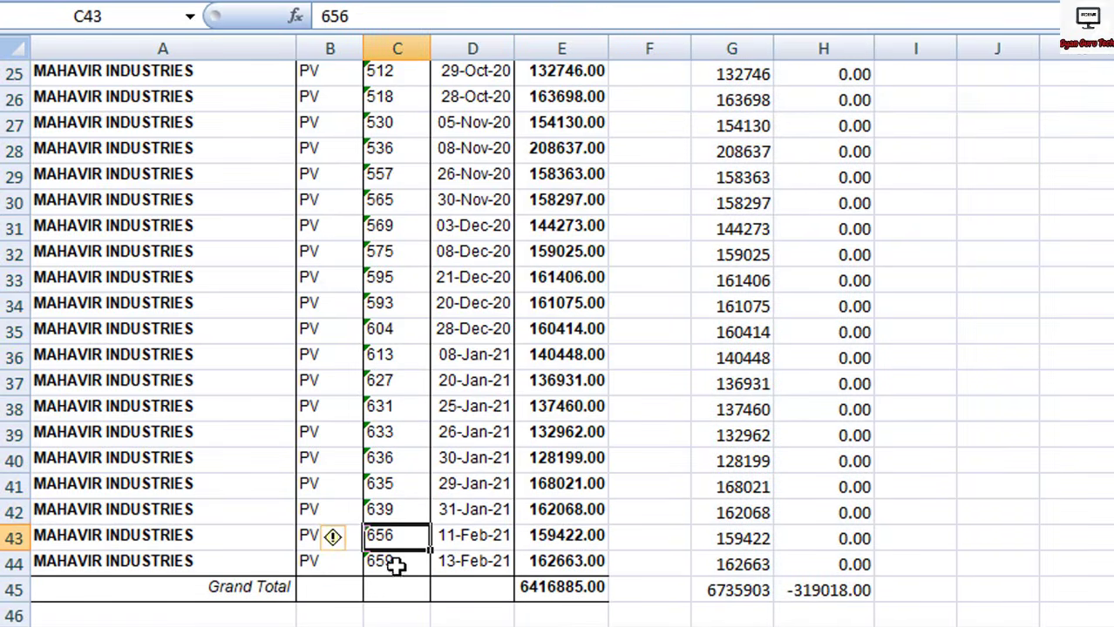
pyautogui.click(393, 563)
pyautogui.scroll(-2, 400, 564)
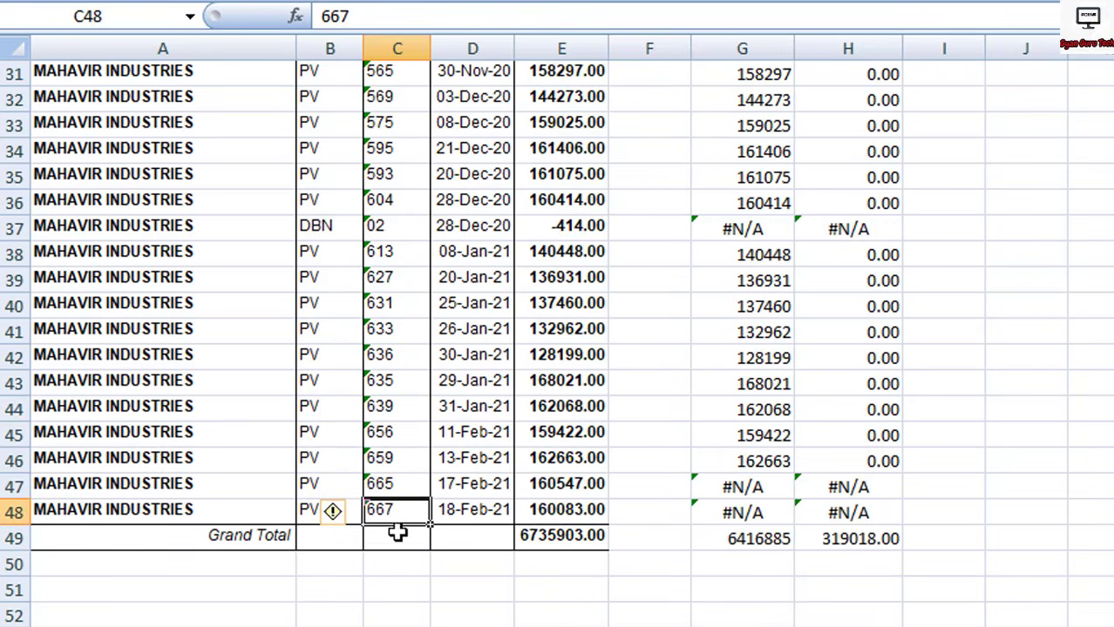
pyautogui.click(393, 488)
pyautogui.click(387, 519)
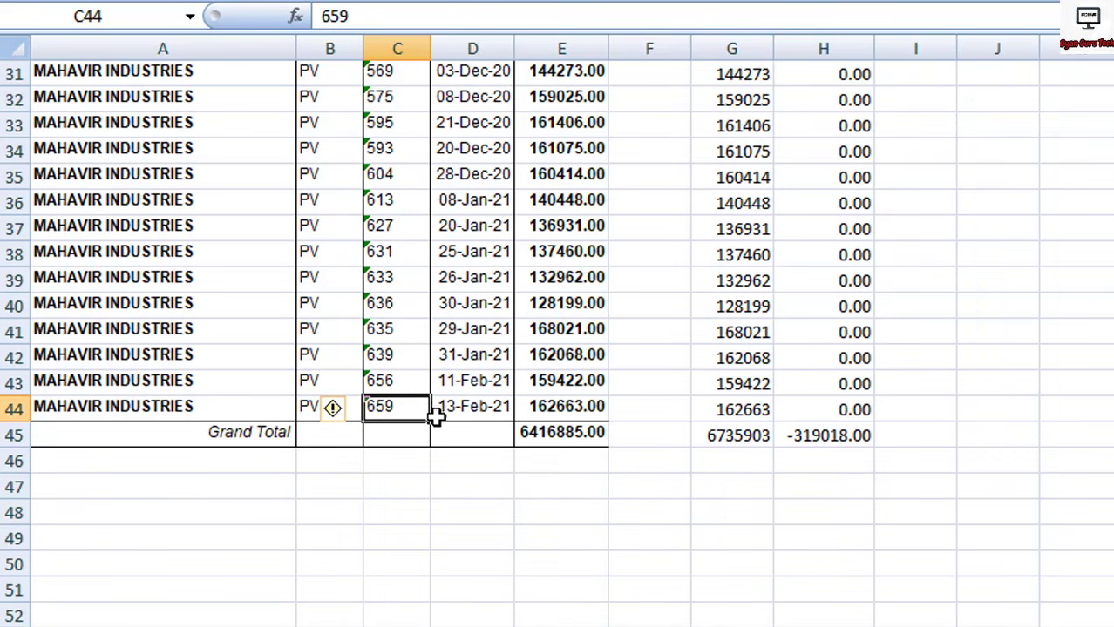
pyautogui.scroll(10, 341, 487)
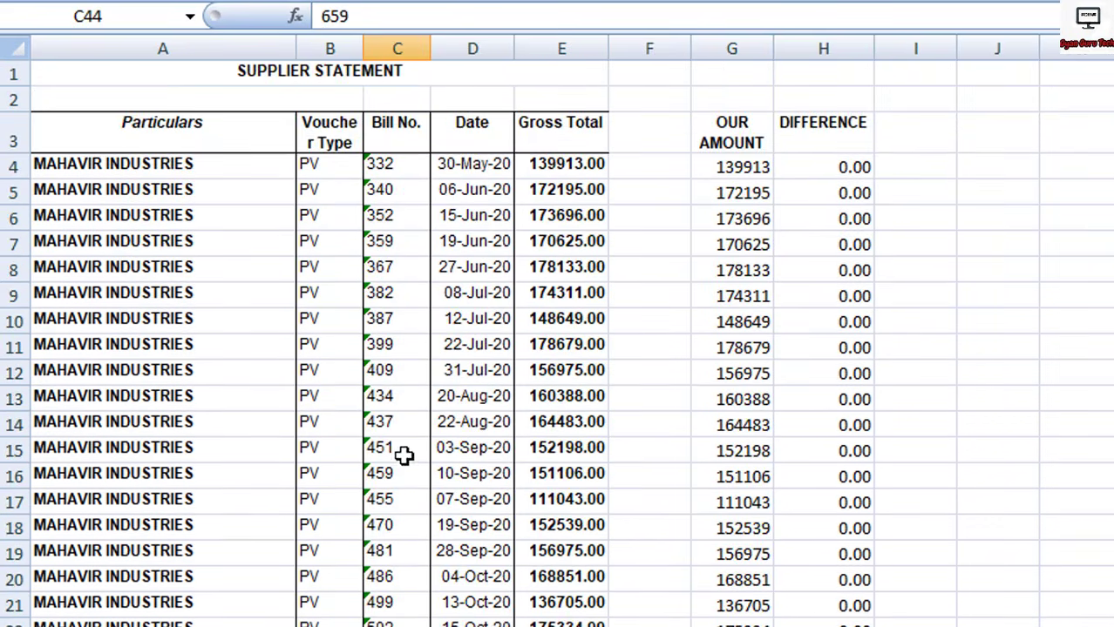
pyautogui.click(253, 70)
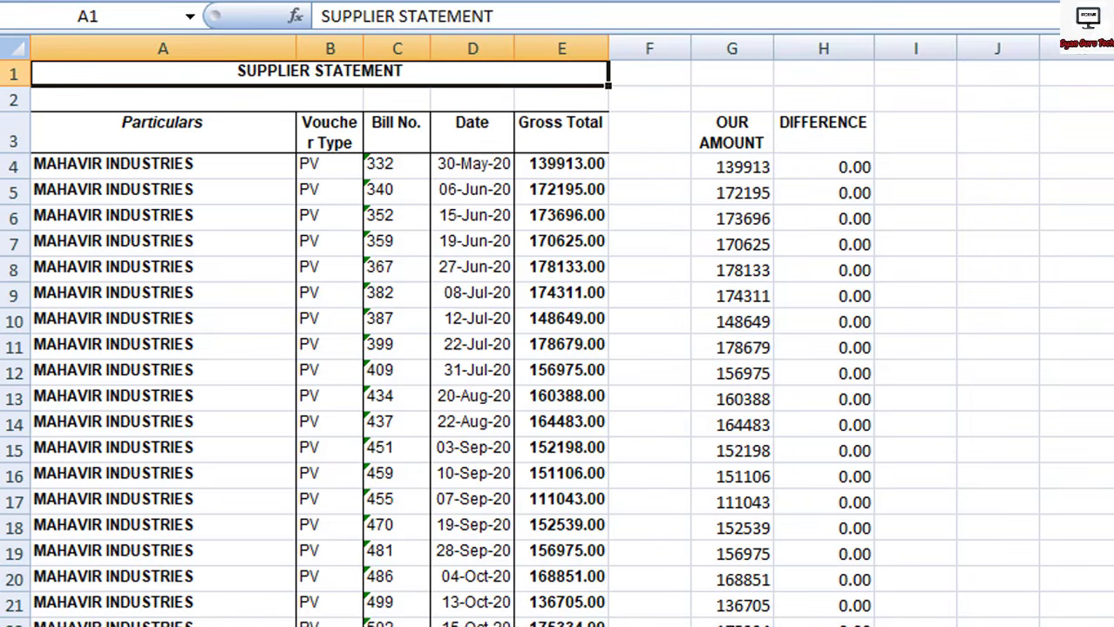
# On the OUR STATMENT sheet, inspect the lookup formula for bill 665 and the gross totals of bills 665 and 667.
pyautogui.hotkey('ctrl', 'pageup')
pyautogui.scroll(10, 332, 519)
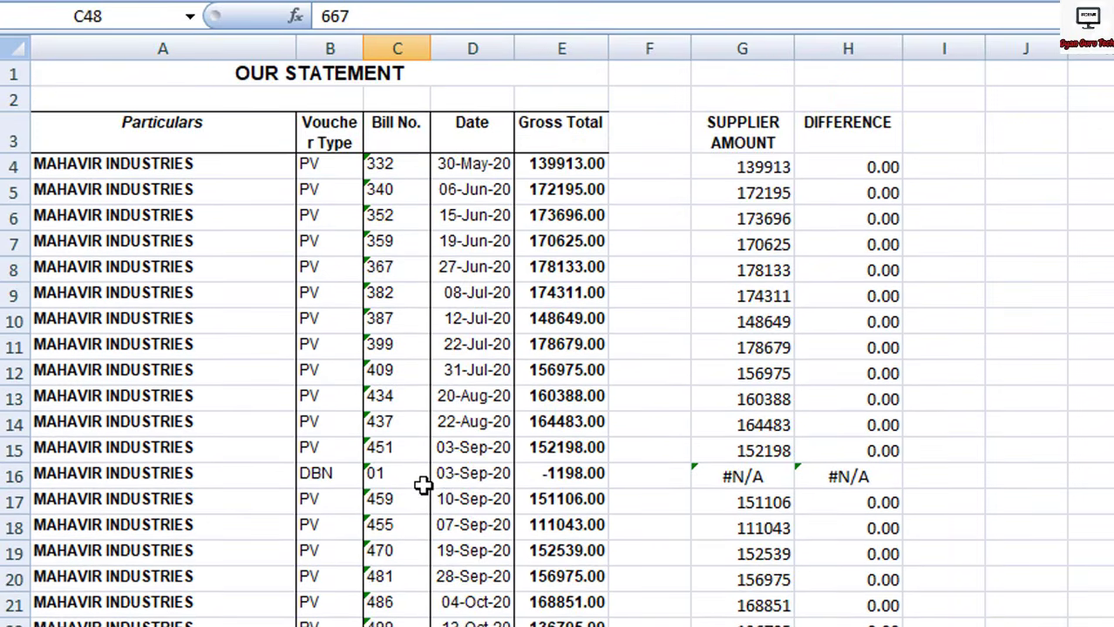
pyautogui.scroll(-11, 422, 487)
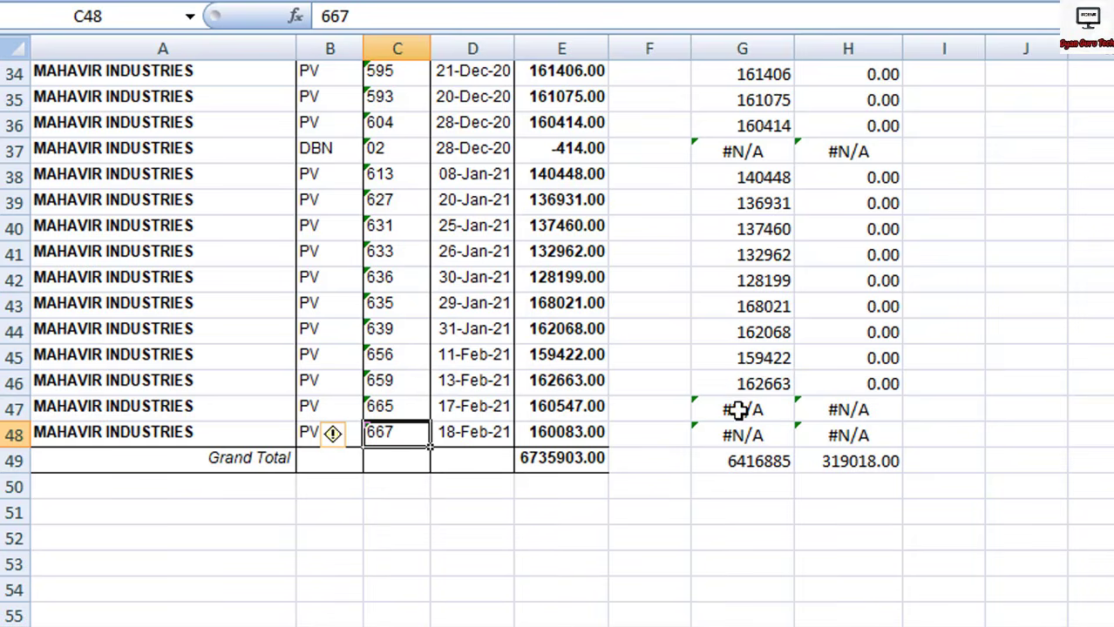
pyautogui.click(737, 409)
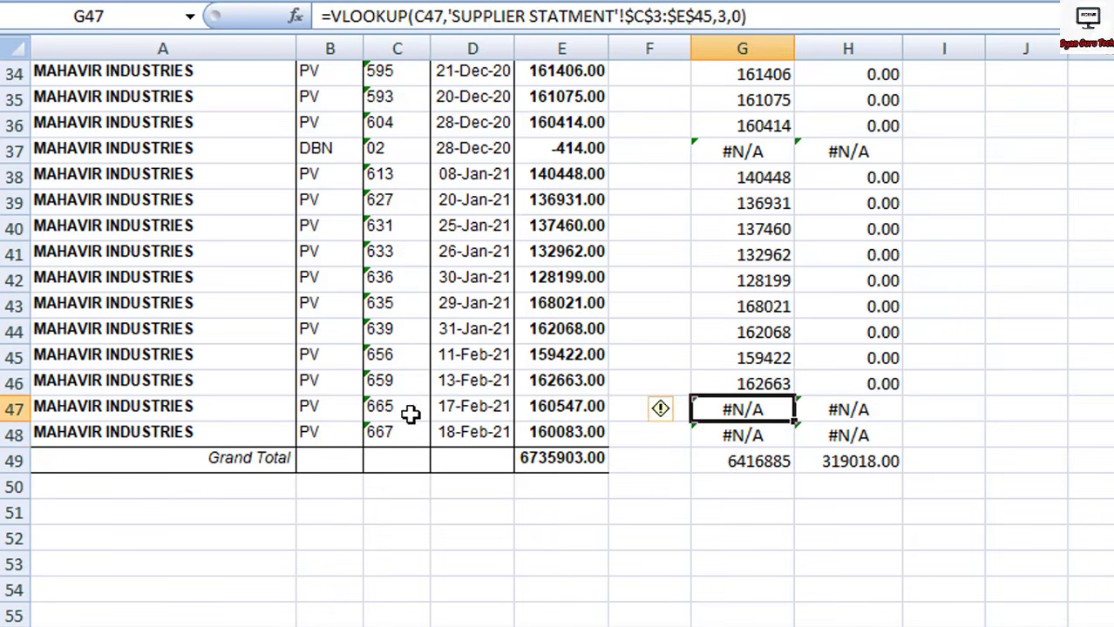
pyautogui.click(567, 430)
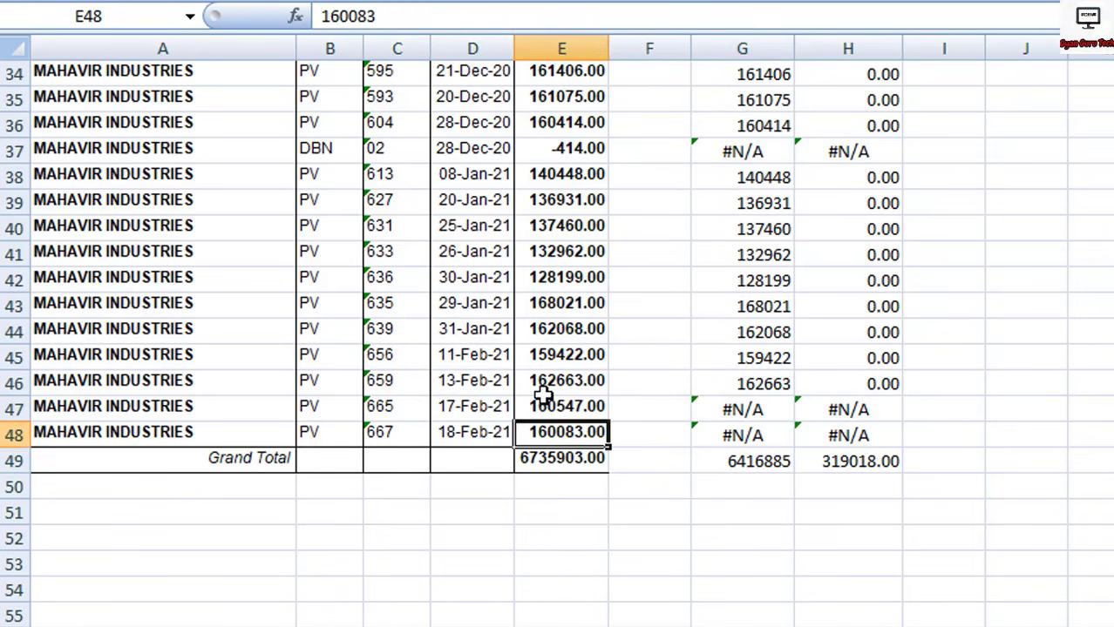
pyautogui.click(567, 407)
pyautogui.click(547, 431)
# Select the voucher type, bill number, date and gross total of debit note 01 in B16:E16.
pyautogui.scroll(4, 760, 397)
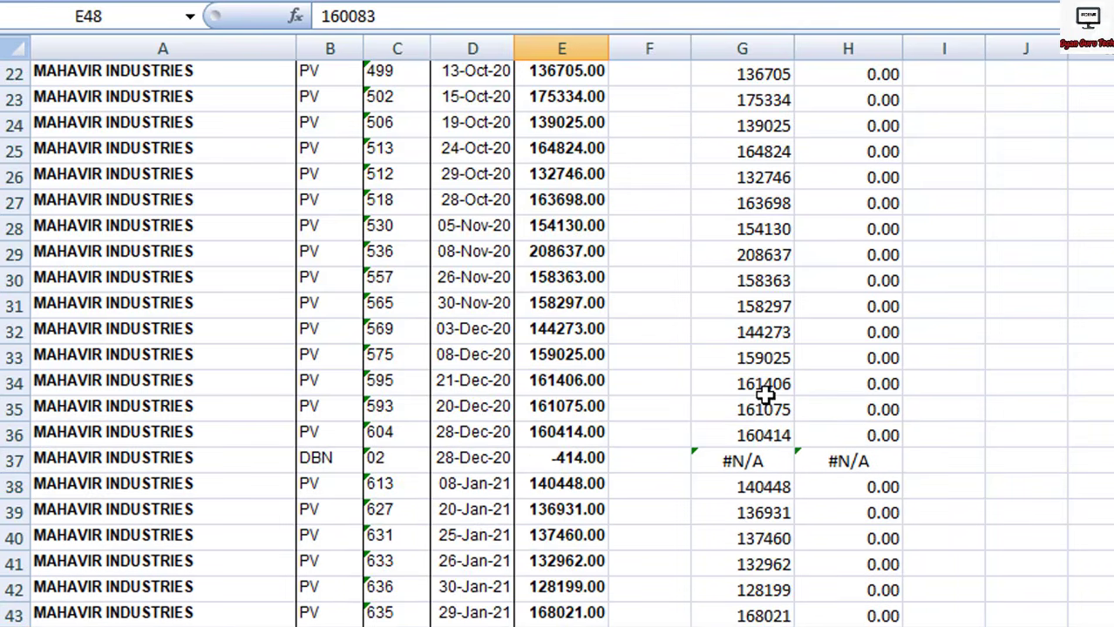
pyautogui.scroll(7, 745, 475)
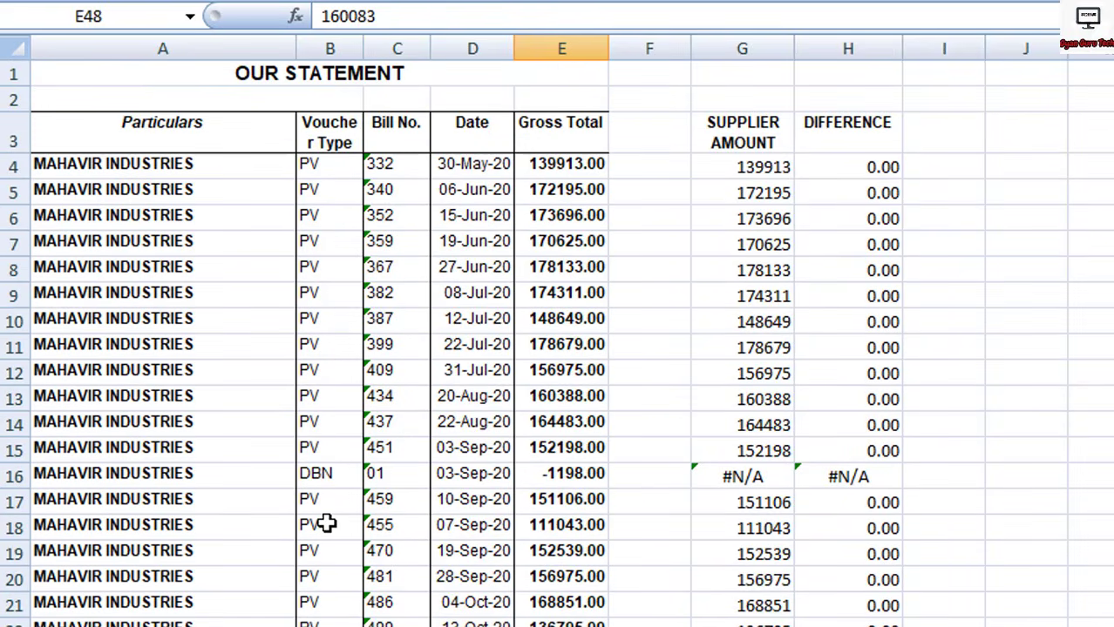
pyautogui.keyDown('shift'); pyautogui.click(336, 475); pyautogui.keyUp('shift')
pyautogui.click(504, 508)
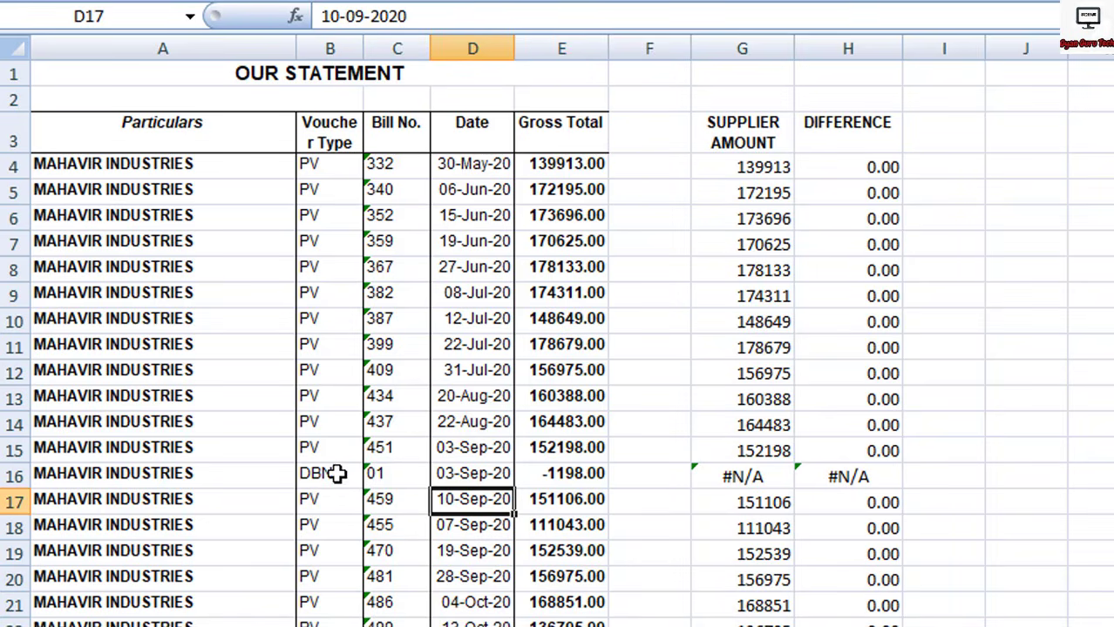
pyautogui.click(301, 473)
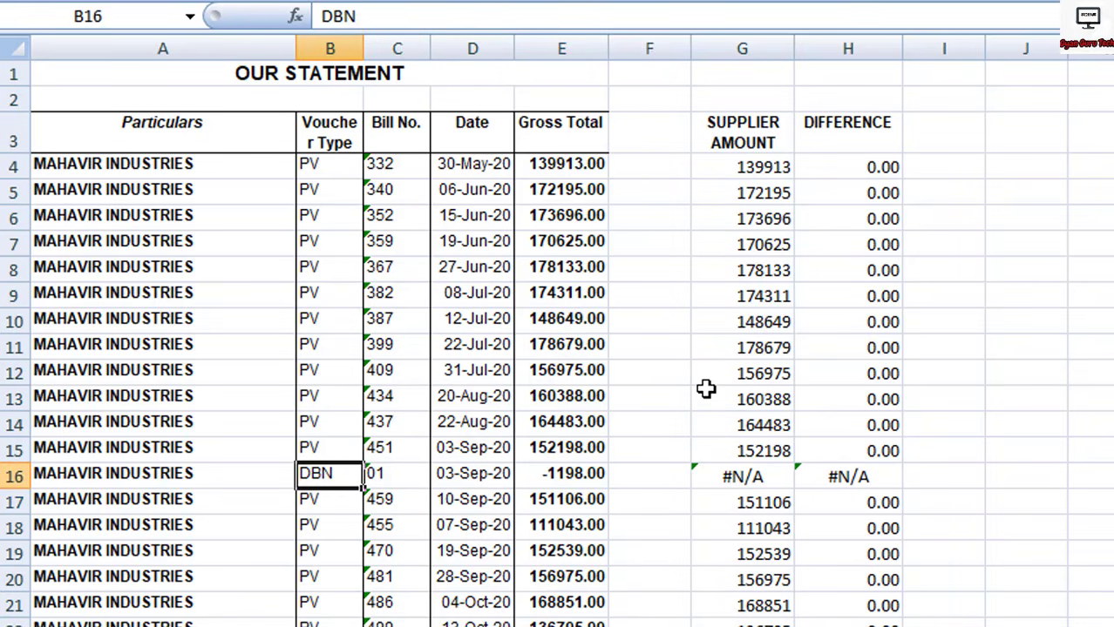
pyautogui.hotkey('shift', 'Right')
pyautogui.hotkey('shift', 'Right')
pyautogui.hotkey('shift', 'Right')
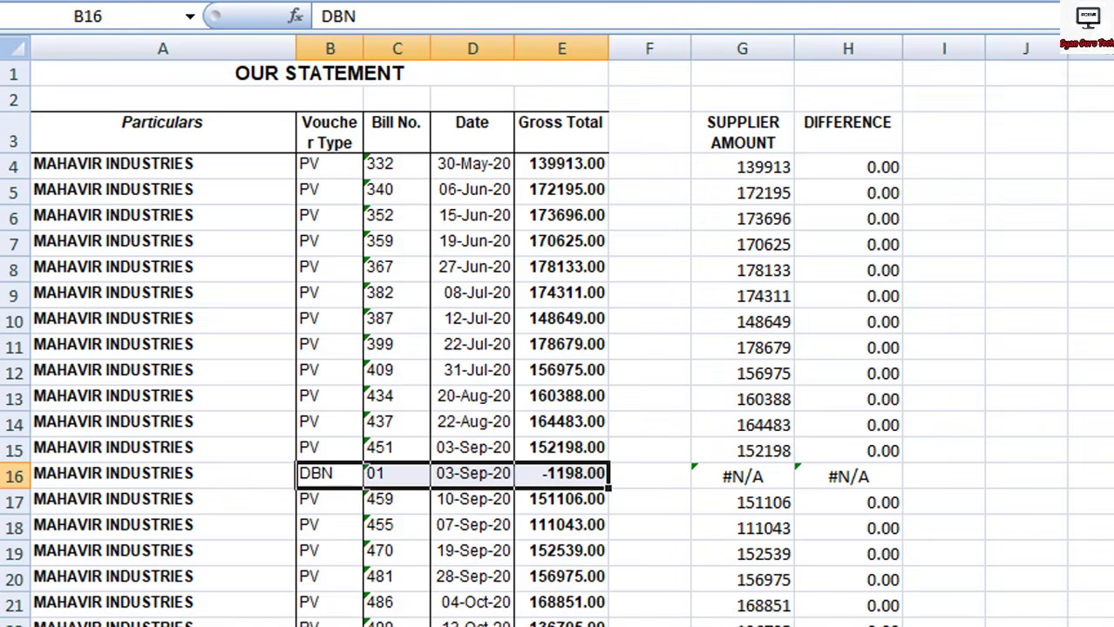
pyautogui.scroll(-1, 558, 332)
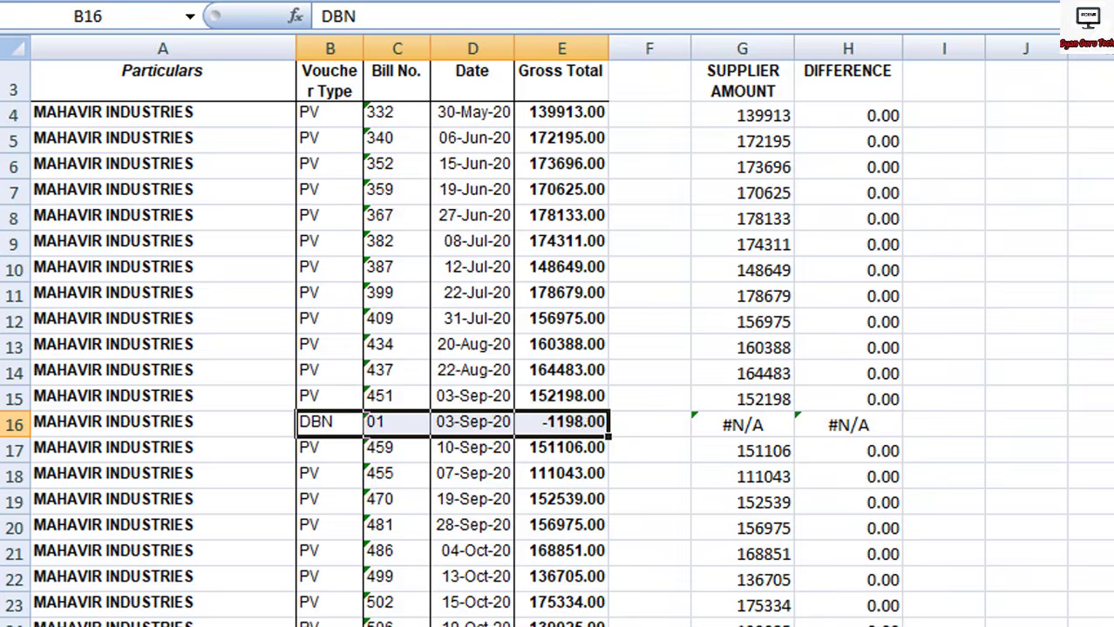
pyautogui.scroll(-8, 558, 331)
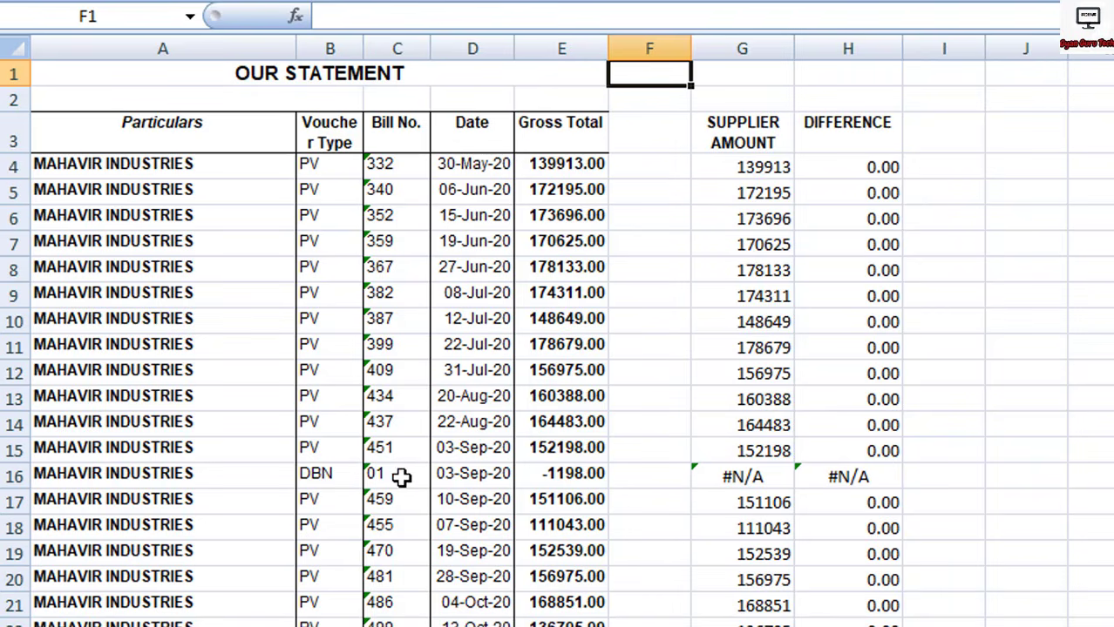
# Copy the voucher type, bill number, date and gross total of DBN 01, DBN 02, PV 665 and PV 667 into the reconciliation sheet from C10.
pyautogui.click(314, 475)
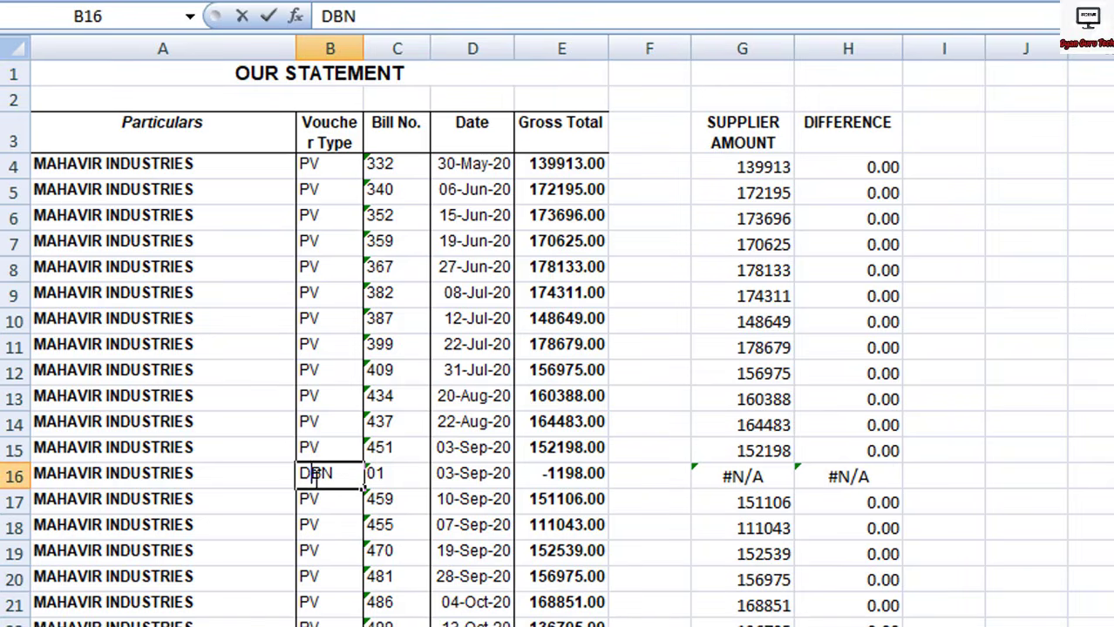
pyautogui.click(507, 575)
pyautogui.click(324, 475)
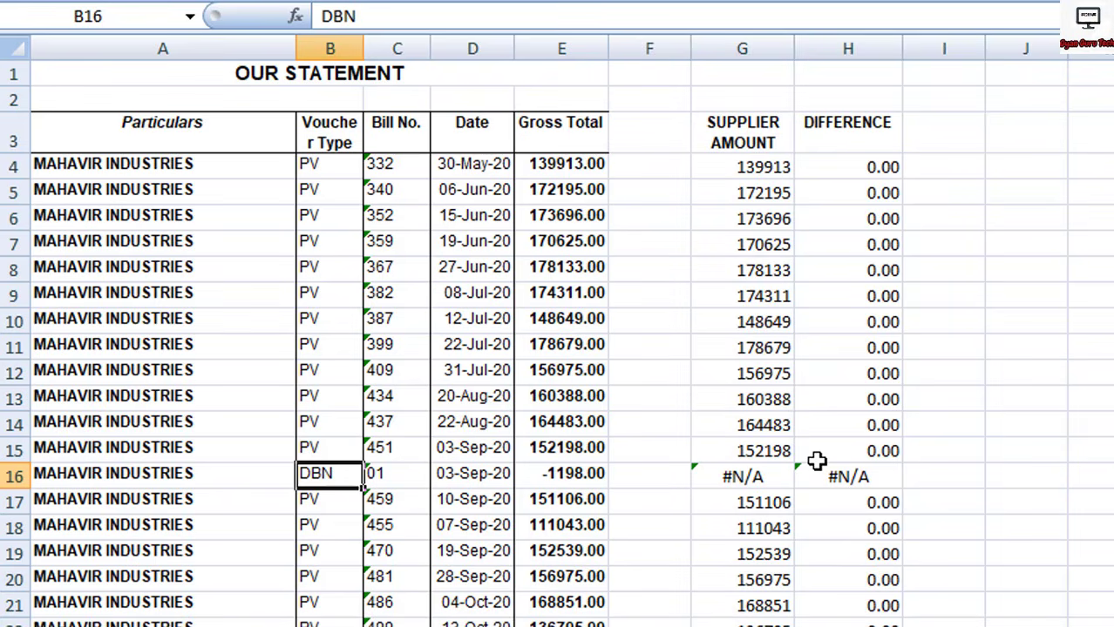
pyautogui.hotkey('shift', 'Right')
pyautogui.hotkey('shift', 'Right')
pyautogui.hotkey('shift', 'Right')
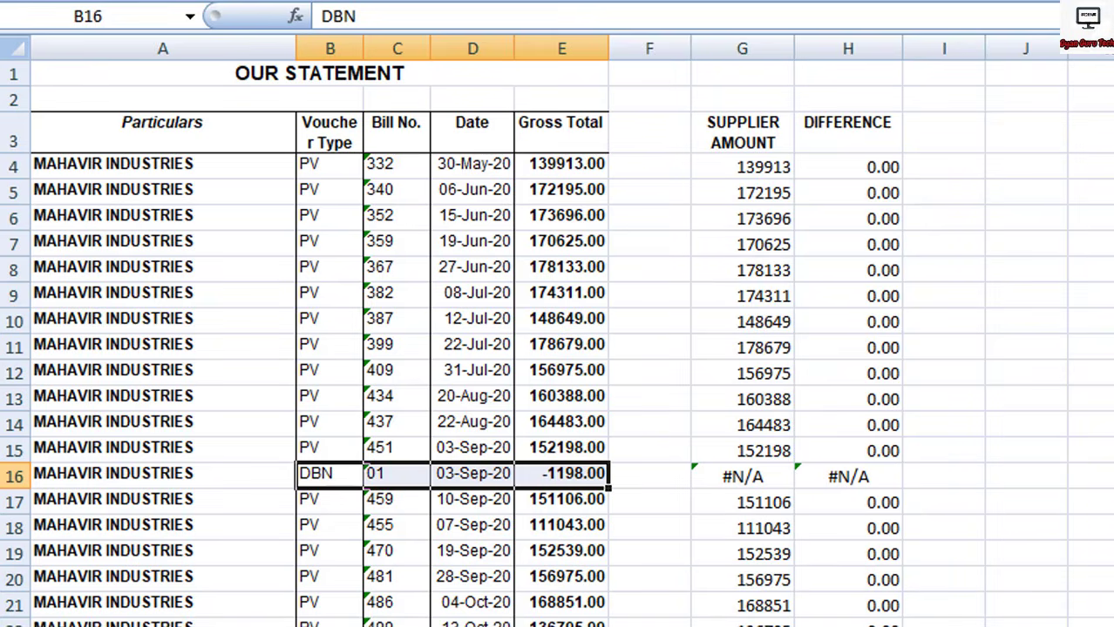
pyautogui.scroll(-3, 557, 343)
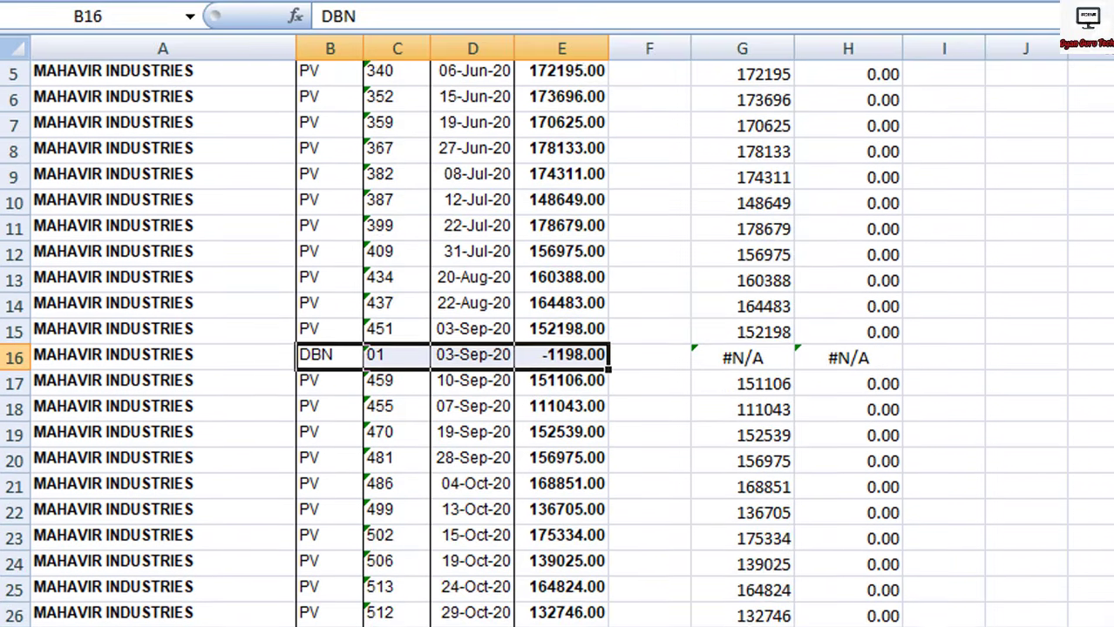
pyautogui.scroll(-3, 557, 343)
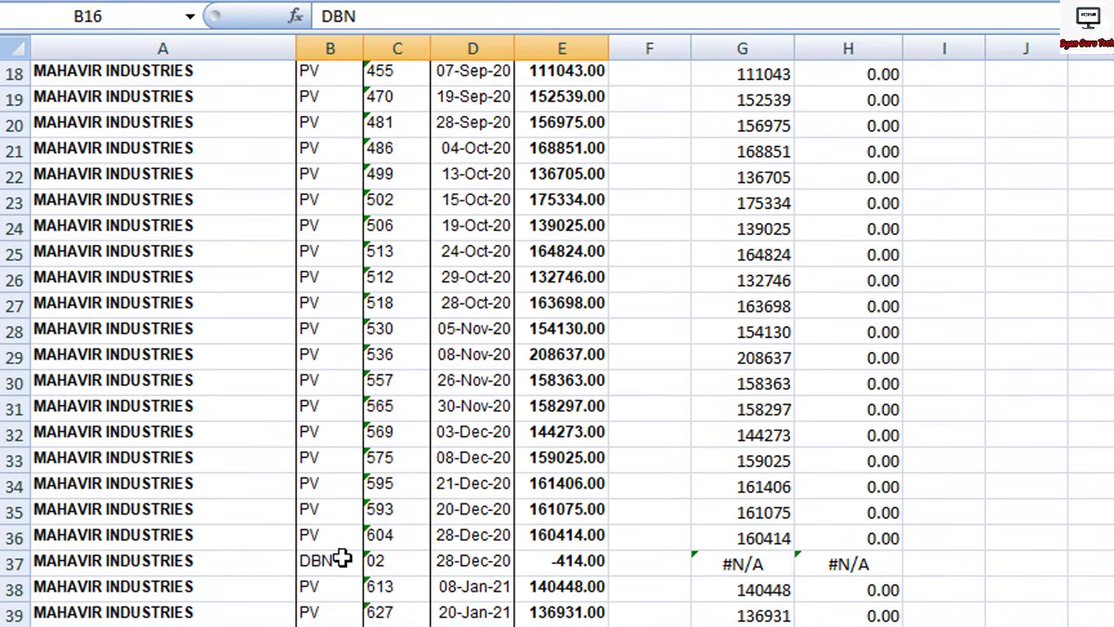
pyautogui.click(589, 563)
pyautogui.moveTo(480, 571); pyautogui.dragTo(355, 568)
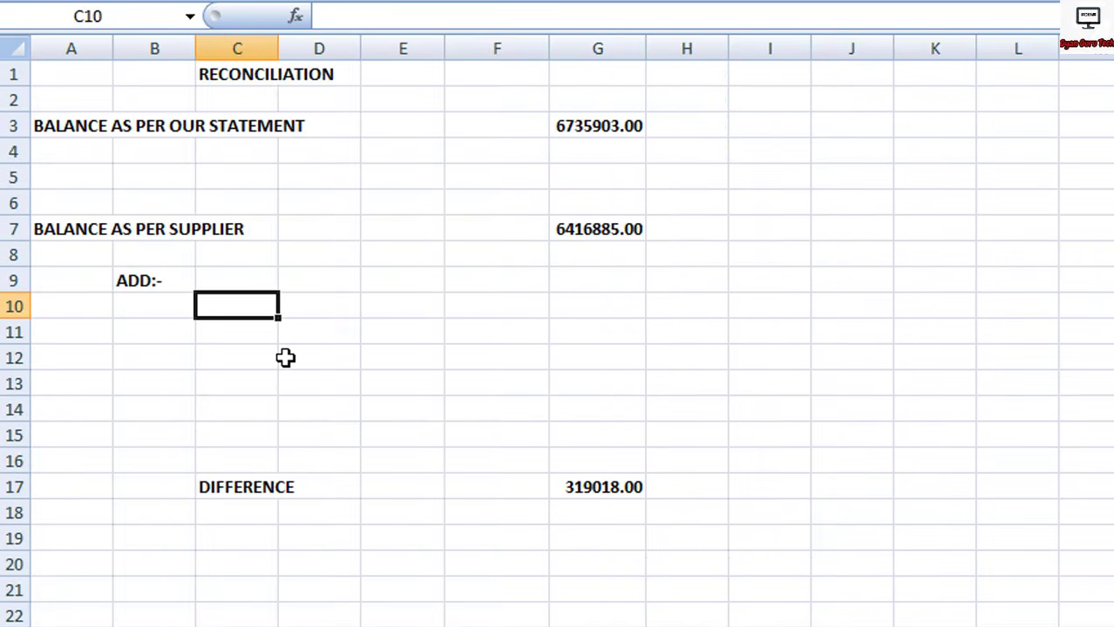
pyautogui.write('DBN\t01\t03-Sep-20\t-1198.00 DBN\t02\t28-Dec-20\t-414.00 PV\t665\t17-Feb-21\t160547.00 PV\t667\t18-Feb-21\t160083.00')
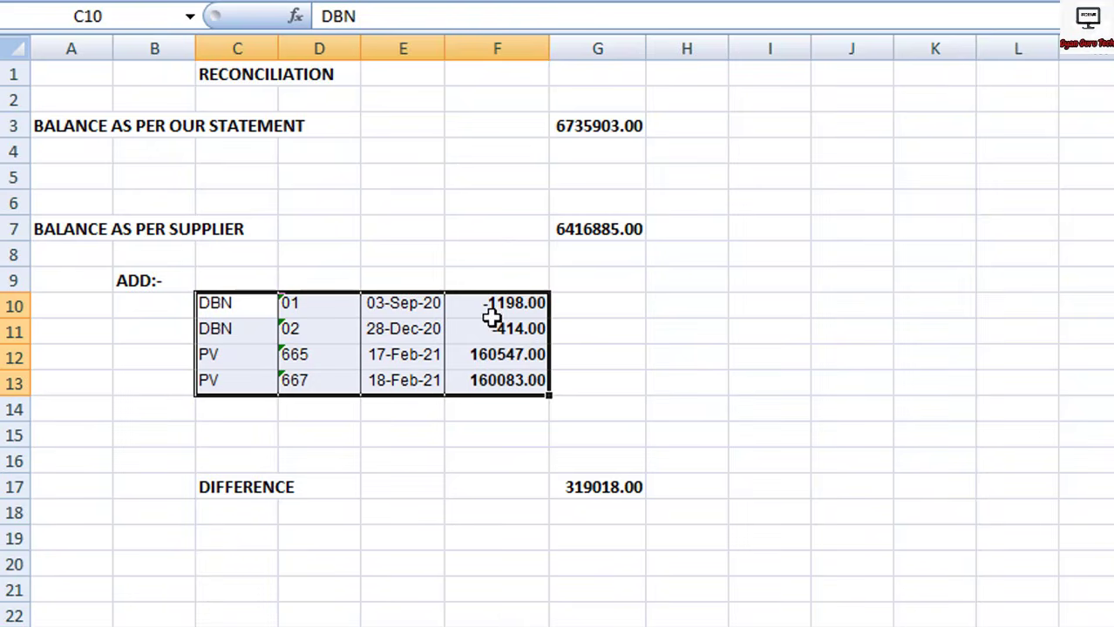
# Total the four added amounts in F10:F13 with a sum in F14.
pyautogui.moveTo(504, 303); pyautogui.dragTo(506, 333)
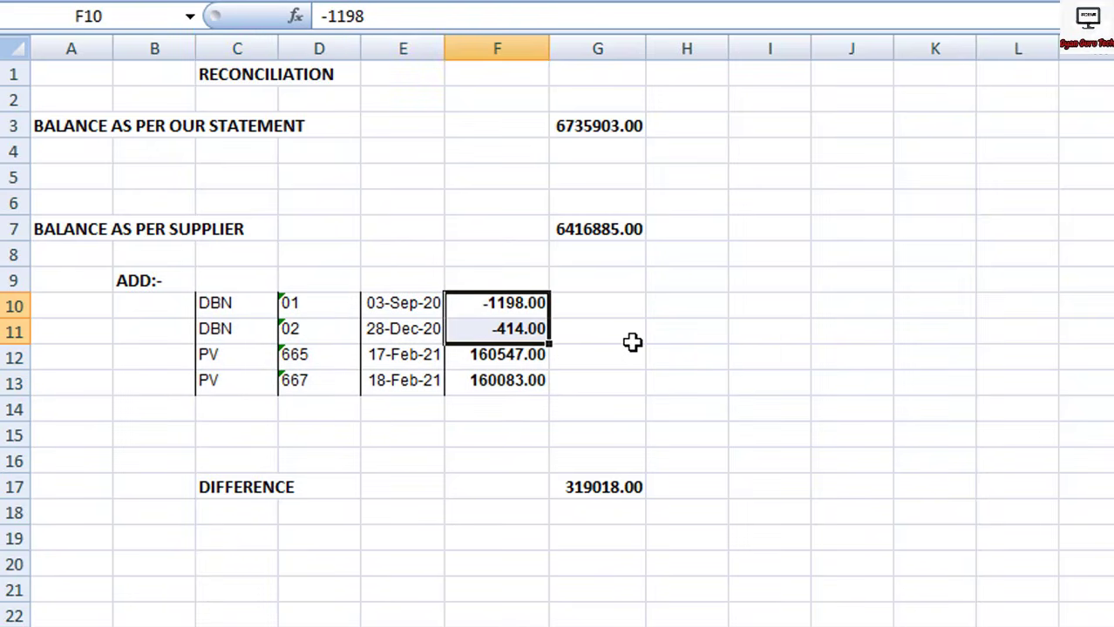
pyautogui.hotkey('shift', 'Down')
pyautogui.hotkey('shift', 'Down')
pyautogui.hotkey('shift', 'Down')
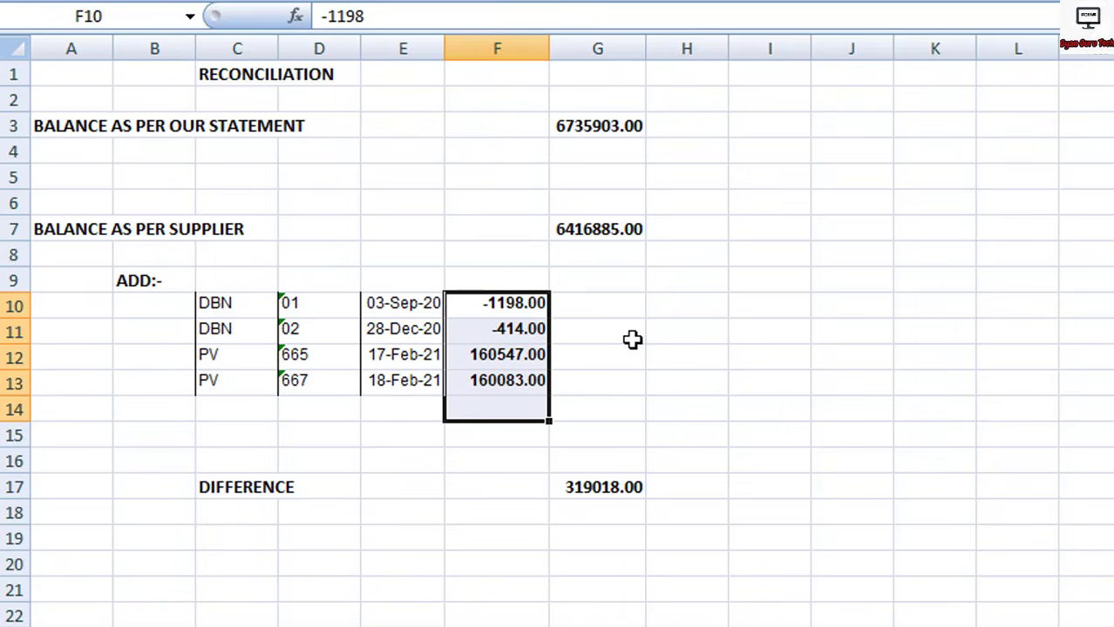
pyautogui.hotkey('alt', '=')
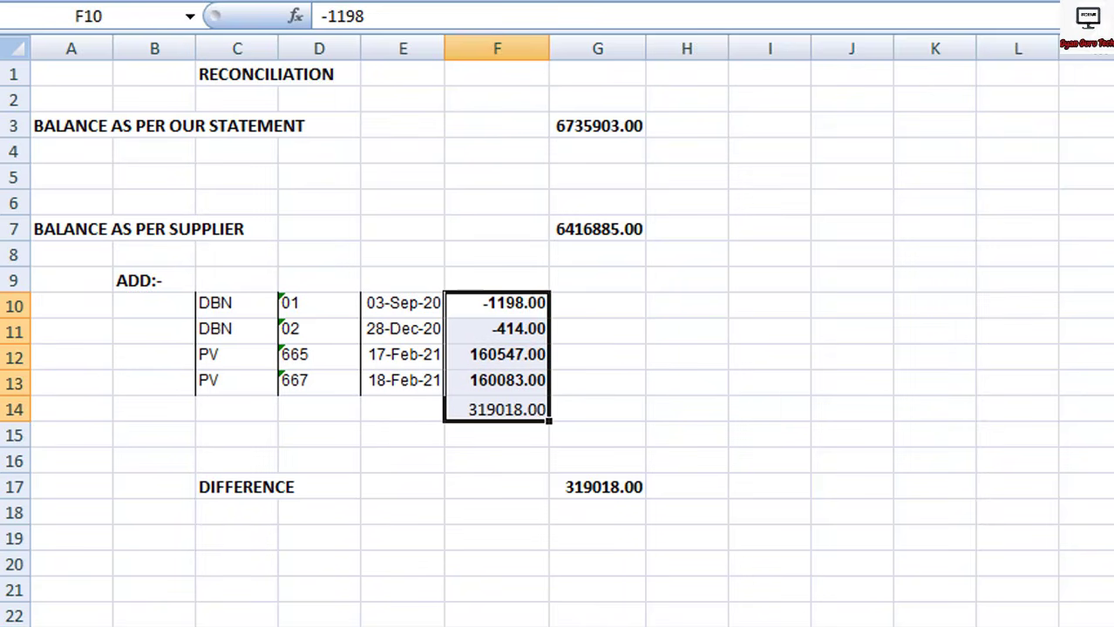
pyautogui.click(504, 411)
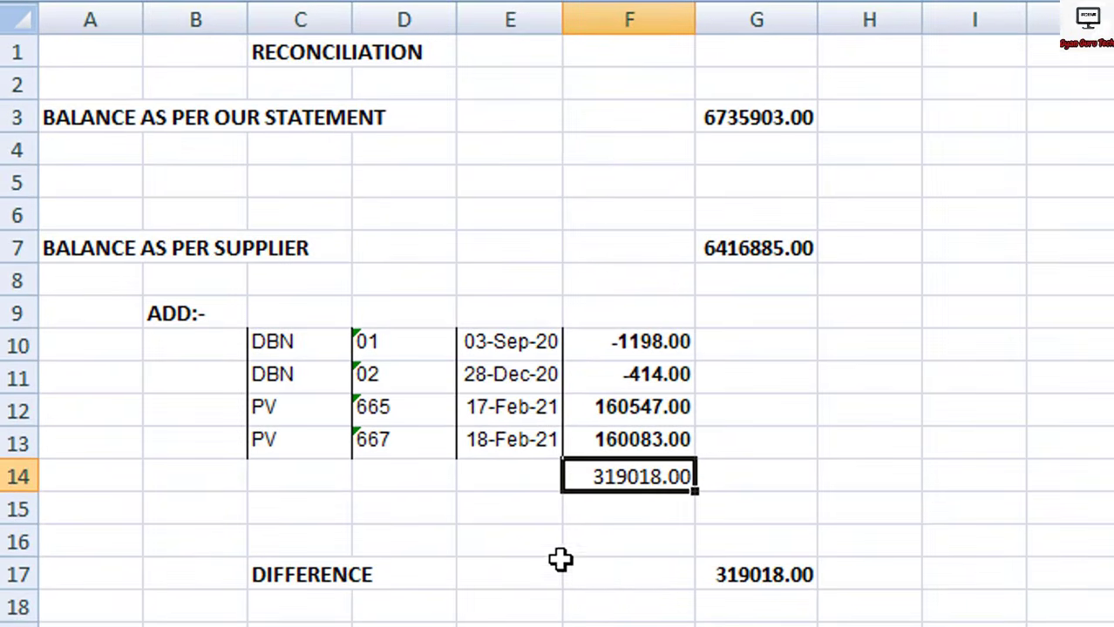
# Compare the F14 total with the DIFFERENCE amount in G17 and make the F14 total bold.
pyautogui.click(754, 576)
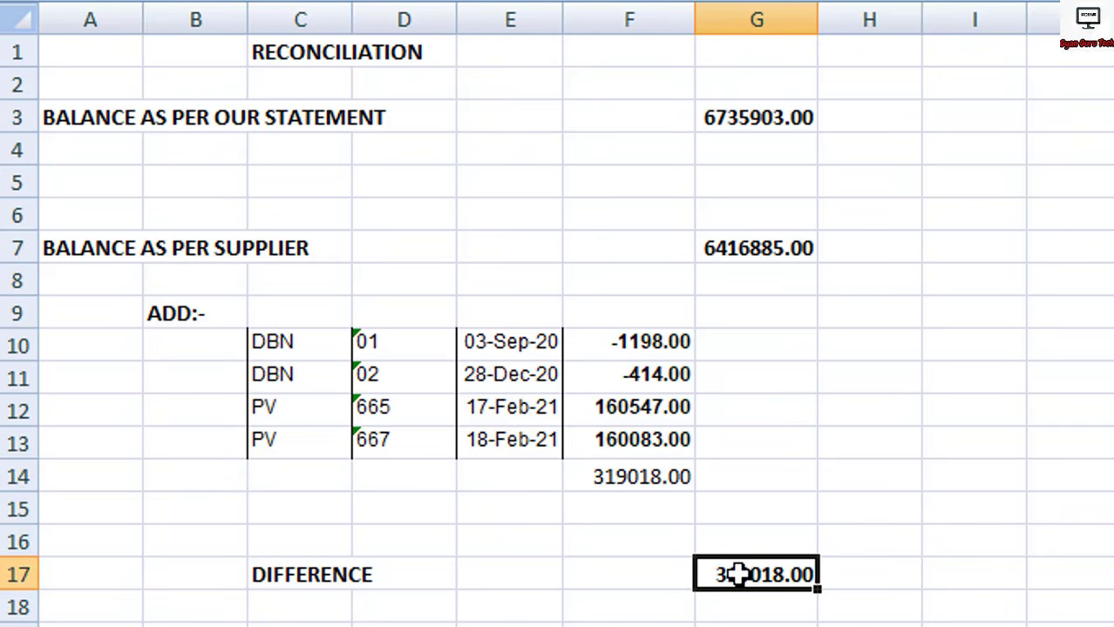
pyautogui.click(605, 483)
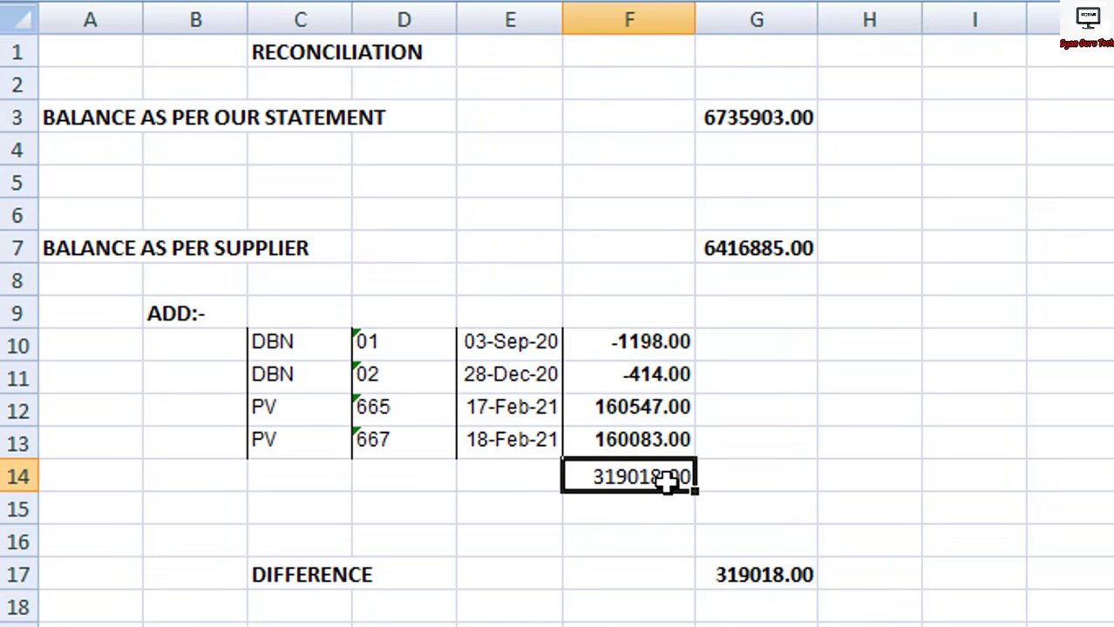
pyautogui.hotkey('ctrl', 'b')
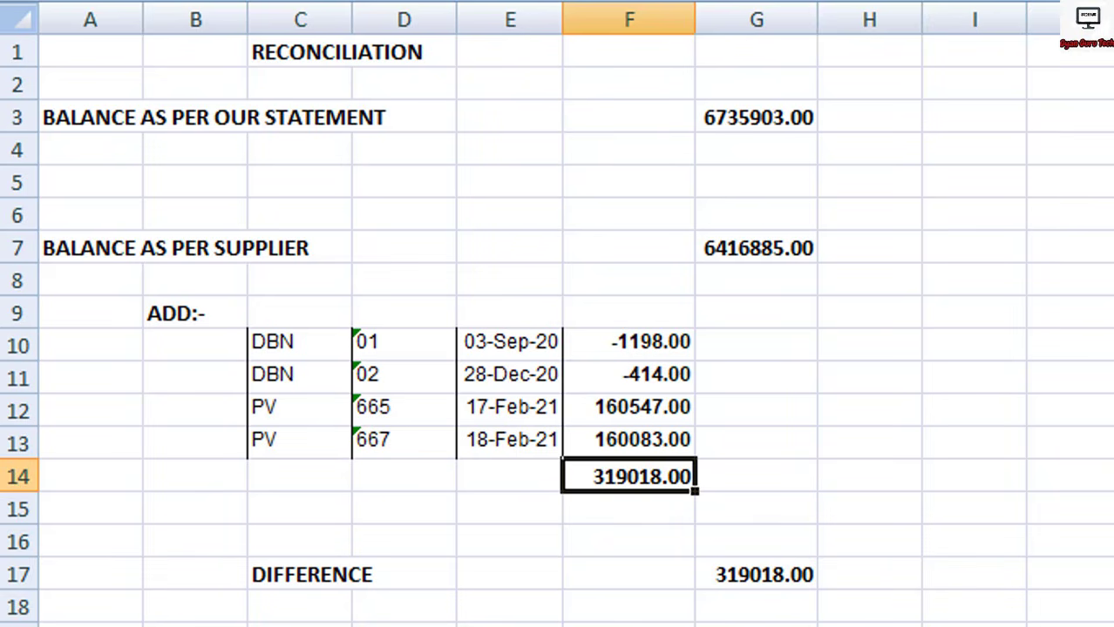